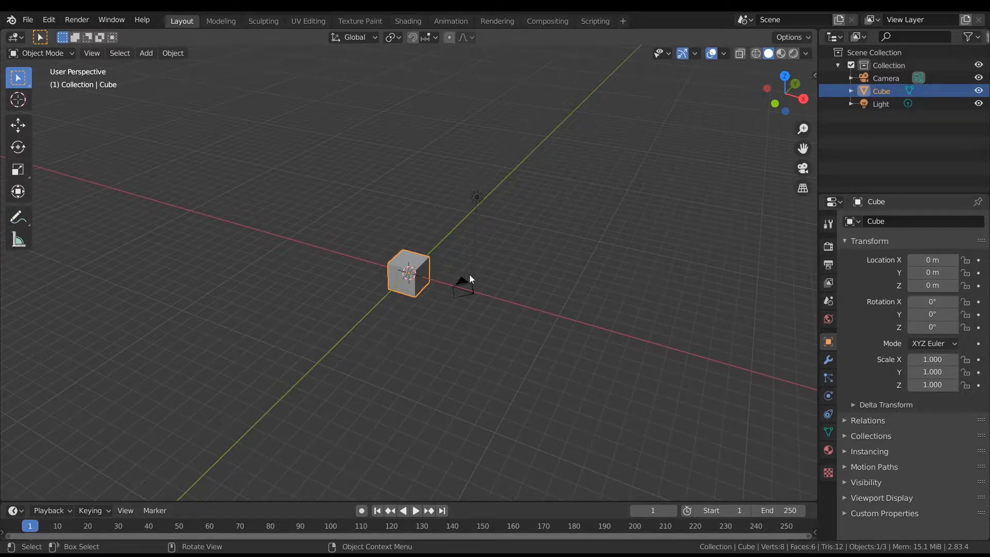
Delete the default camera, cube and light from the scene
key(a)
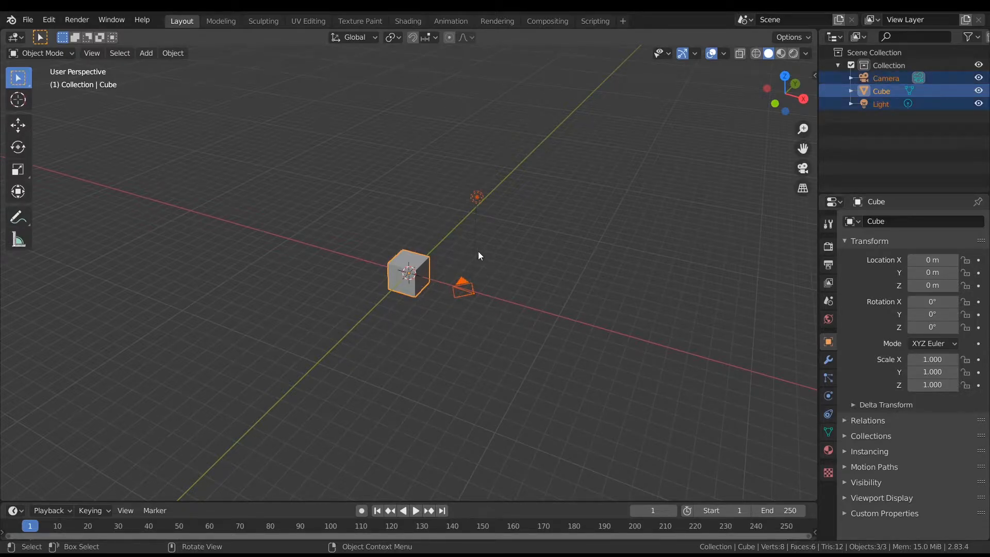
key(x)
click(463, 285)
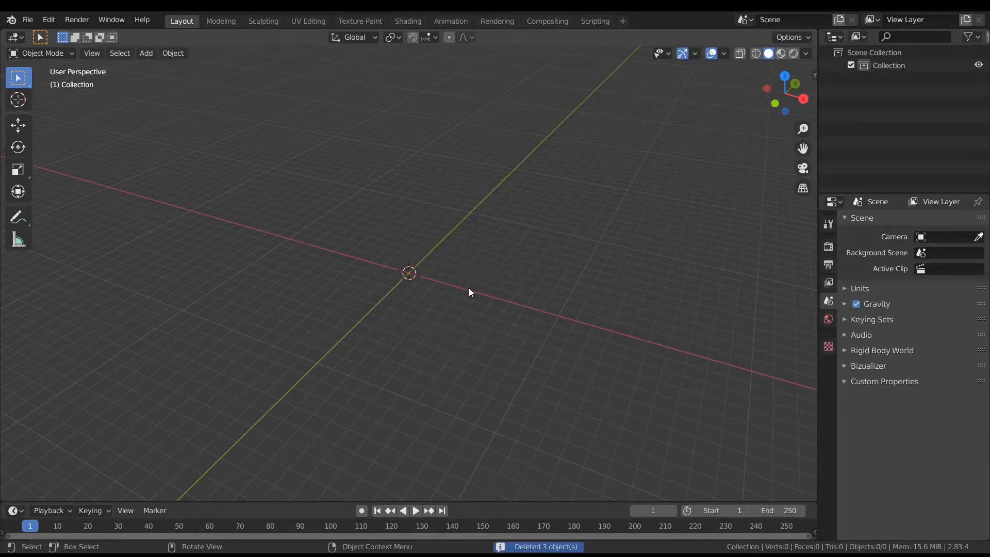
Add a text object at the world origin
middle_drag(469, 292, 394, 289)
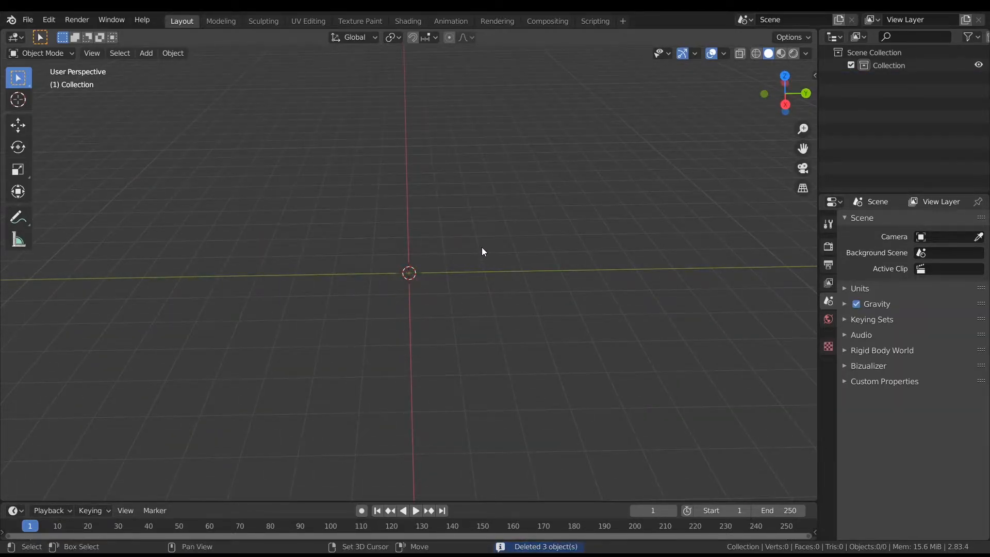
key(shift+a)
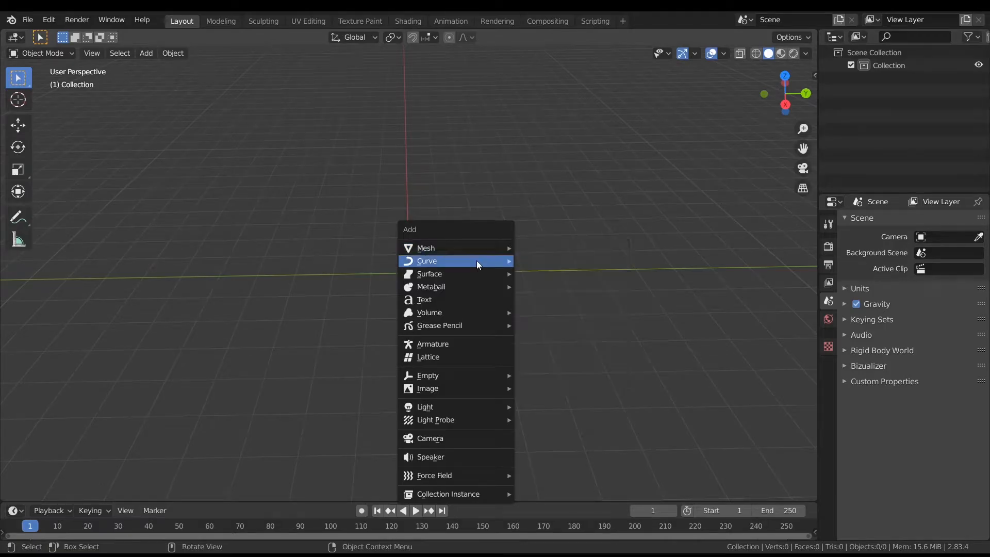
click(445, 302)
middle_drag(457, 292, 401, 230)
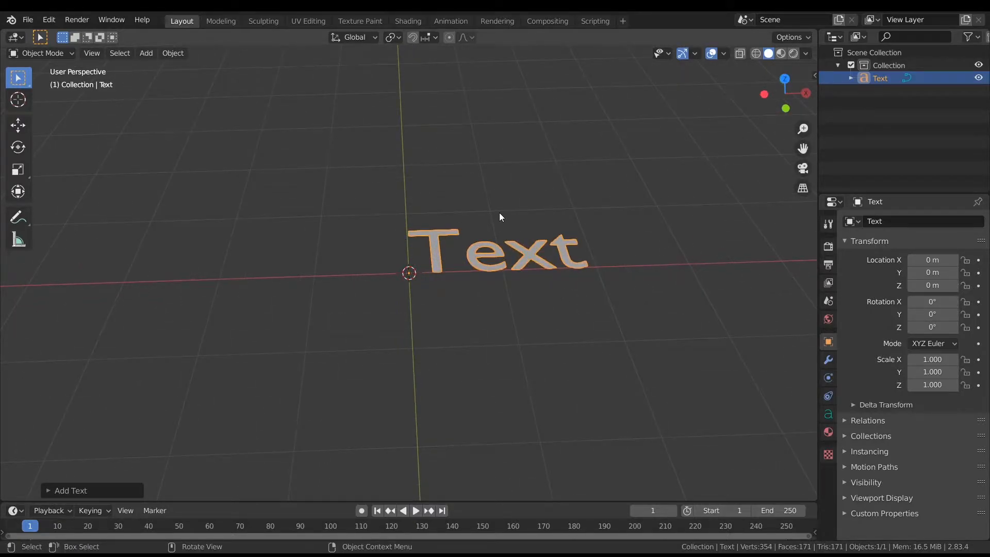
Replace the text object's default wording with "BINOD" and return to Object Mode
key(Tab)
key(BackSpace)
key(BackSpace)
key(BackSpace)
key(BackSpace)
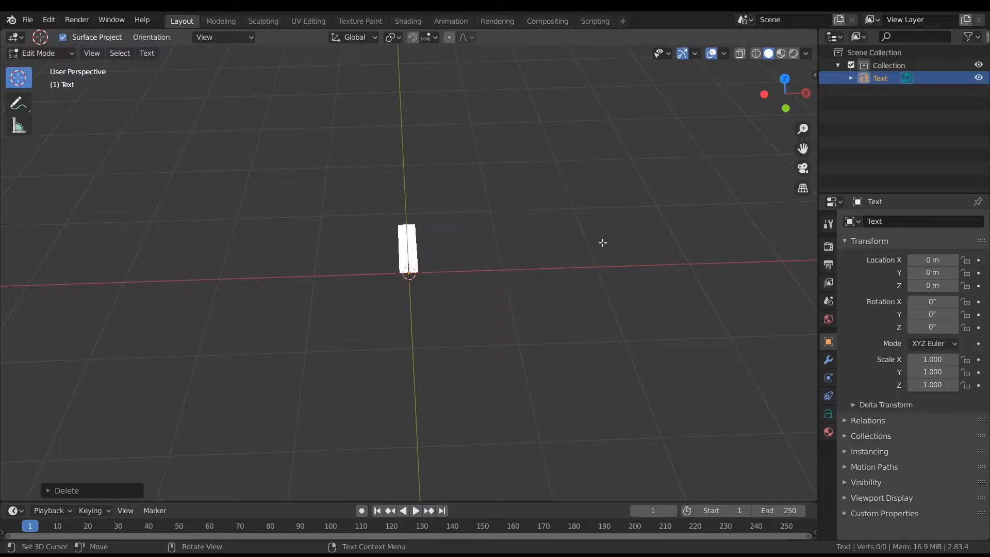
text(BINOD)
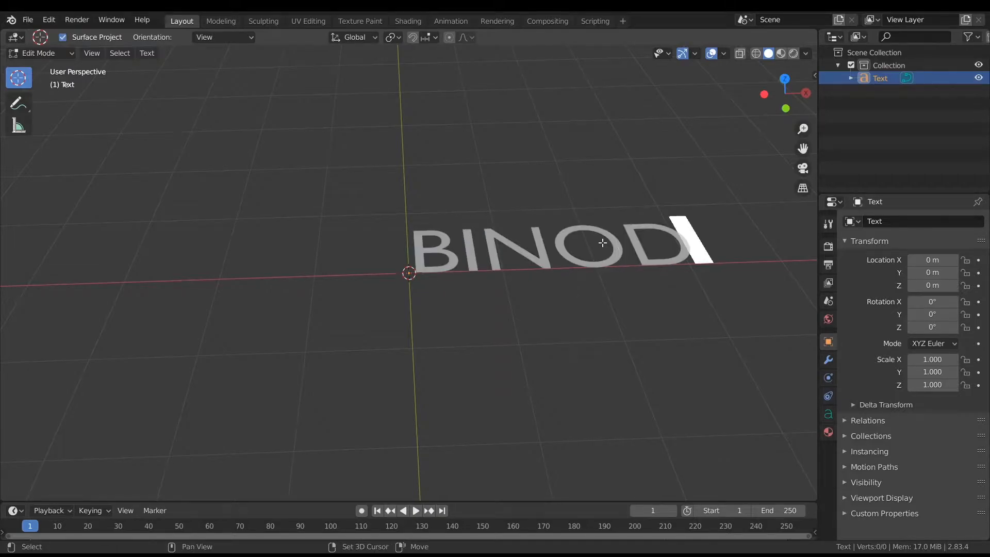
click(695, 297)
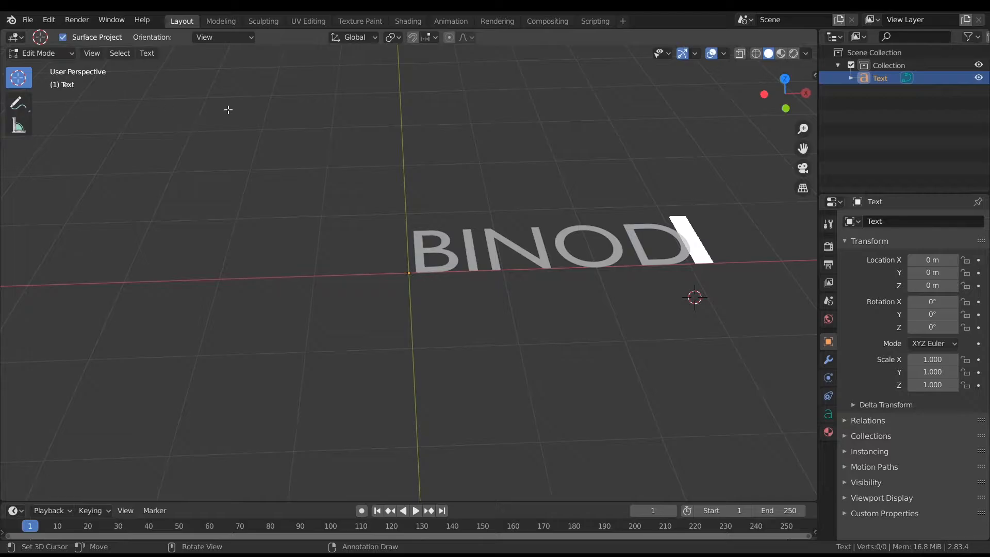
key(Tab)
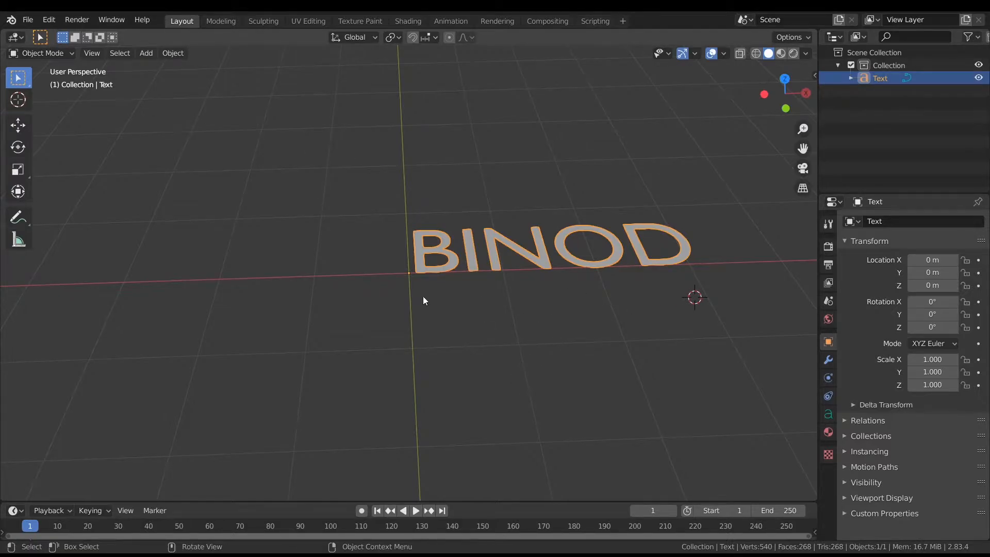
Examine the flat text and its placement at the origin from the top view and in perspective
shift+middle_drag(434, 297, 259, 290)
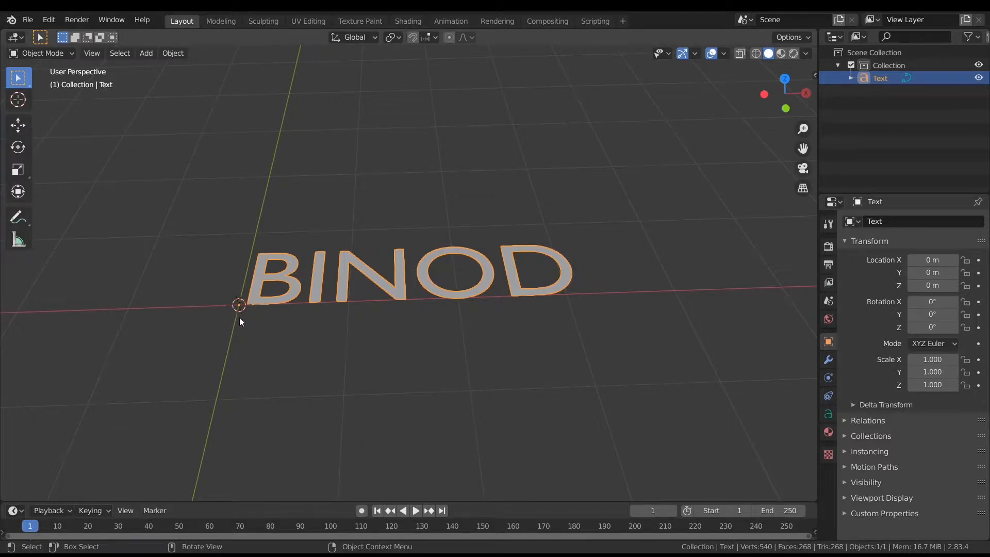
scroll(518, 280, up, 3)
scroll(518, 281, down, 3)
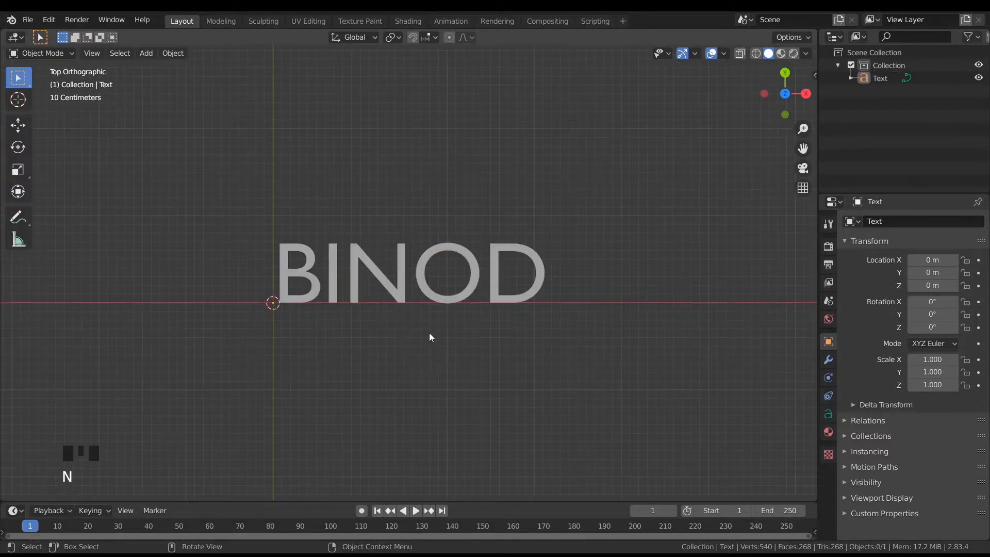
scroll(429, 332, up, 2)
scroll(429, 332, down, 2)
scroll(470, 273, down, 2)
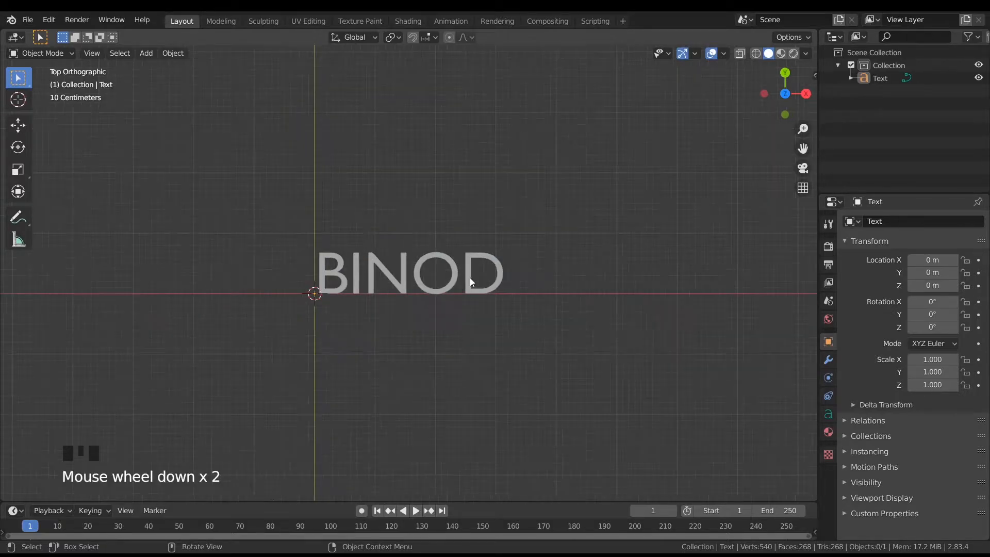
scroll(470, 281, up, 3)
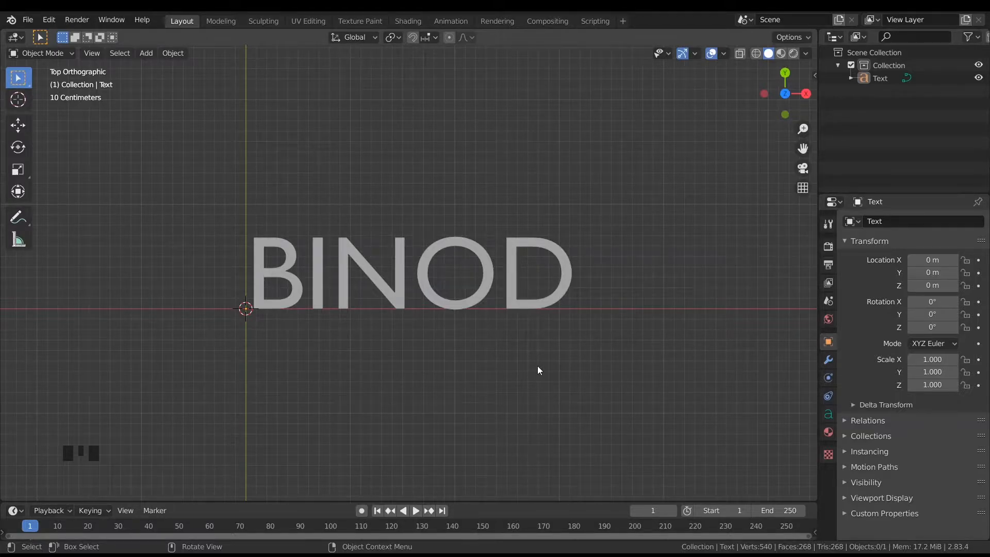
scroll(537, 367, up, 2)
middle_drag(537, 367, 556, 356)
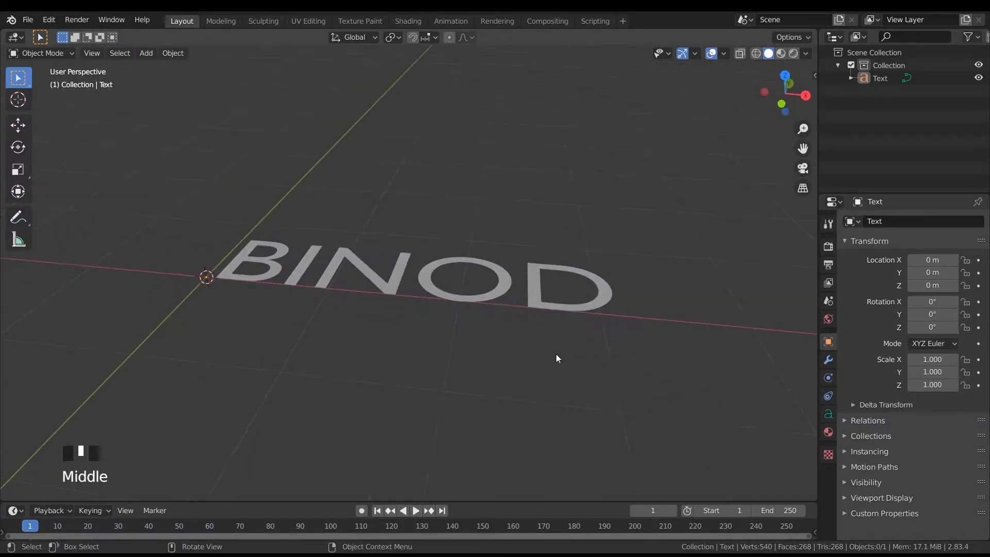
Rotate the text object 90° about the global X axis so that it stands upright
key(r)
click(310, 262)
key(r)
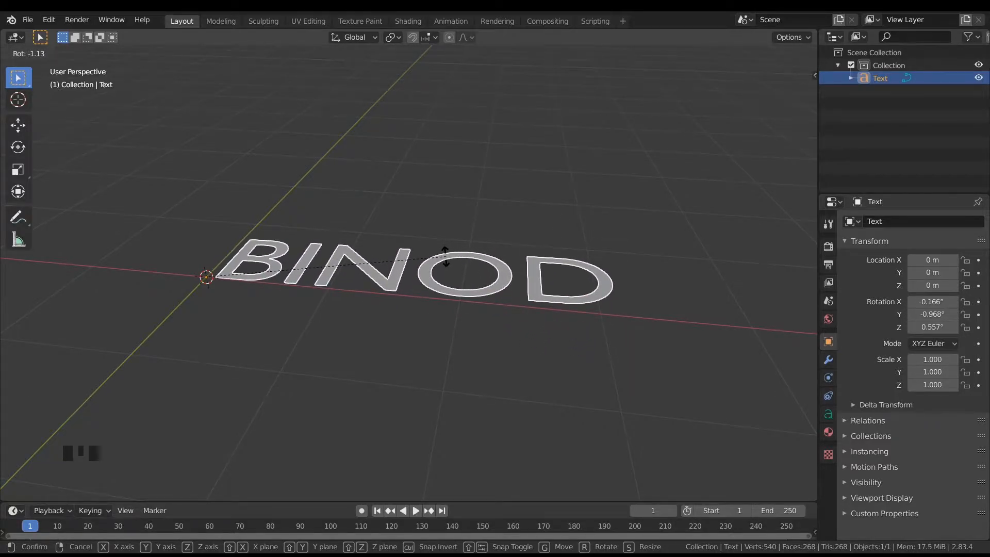
key(x)
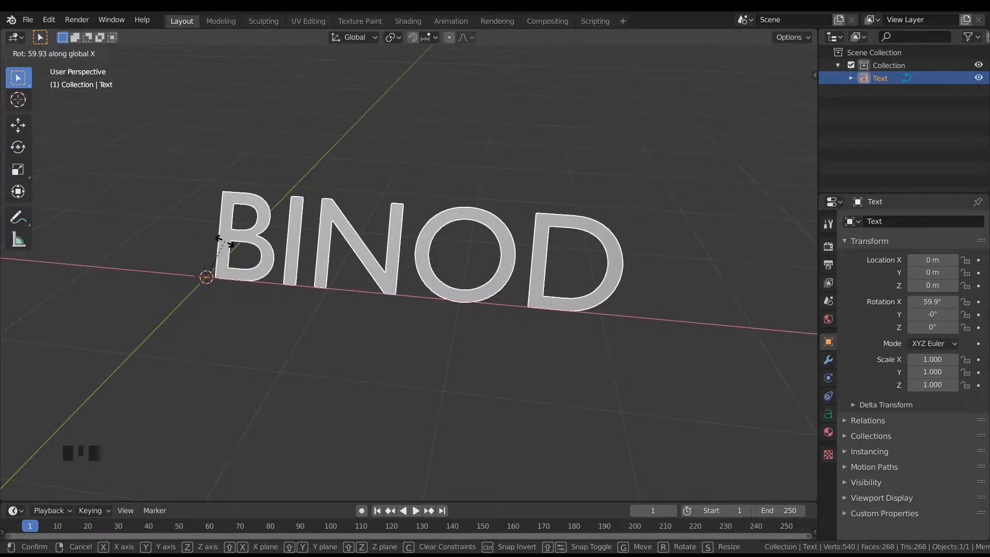
text(90)
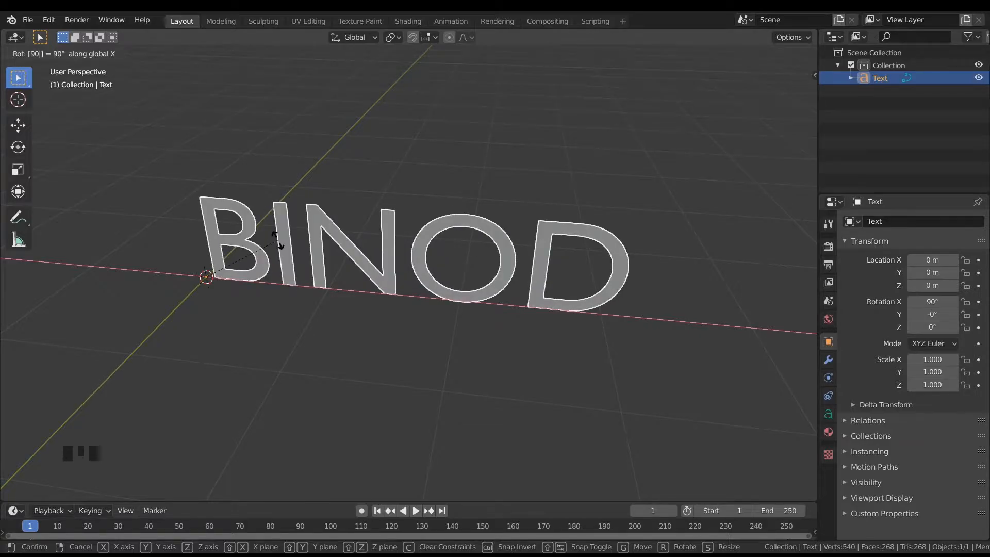
key(Return)
Set the text's geometry extrusion to 0.03 m
middle_drag(546, 353, 439, 309)
scroll(420, 309, up, 4)
scroll(438, 305, down, 3)
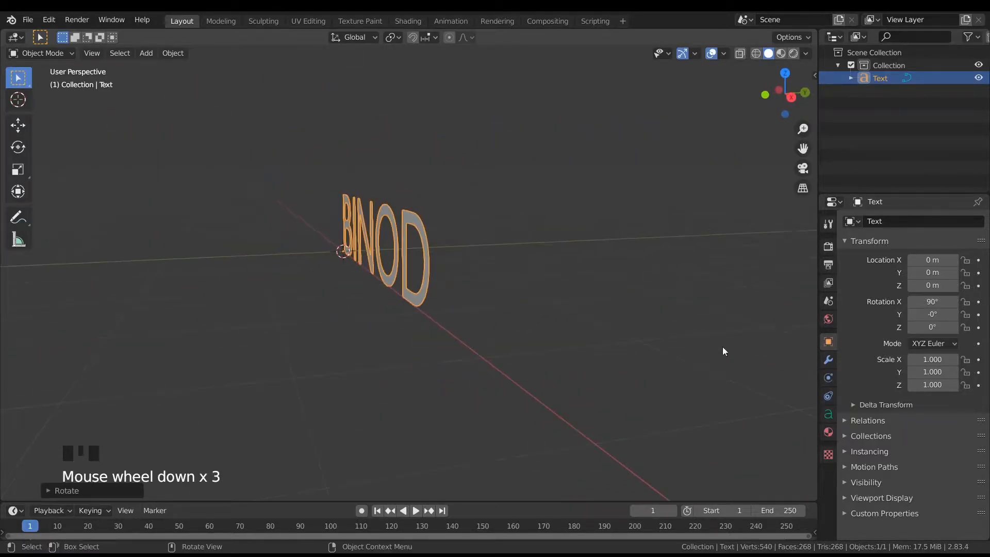
click(828, 414)
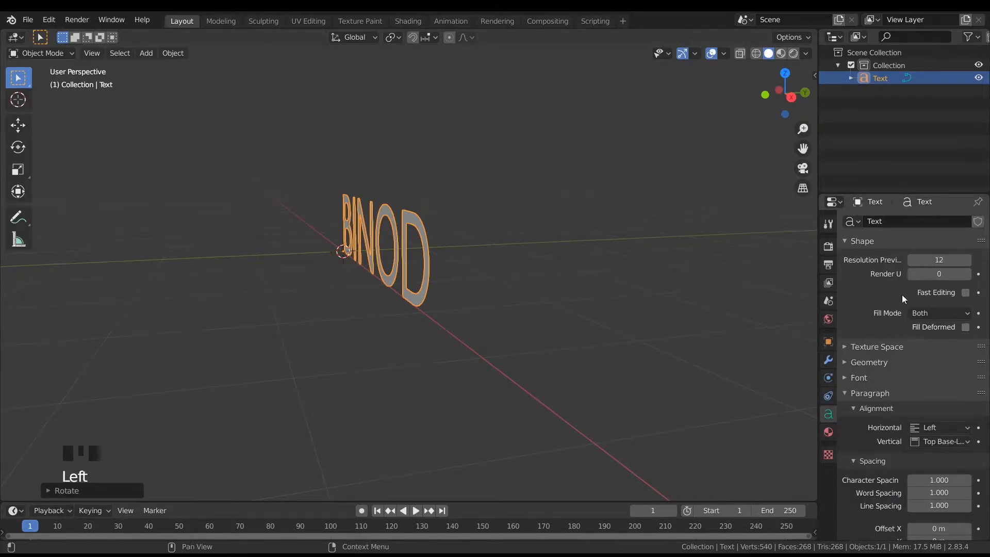
click(844, 393)
click(845, 363)
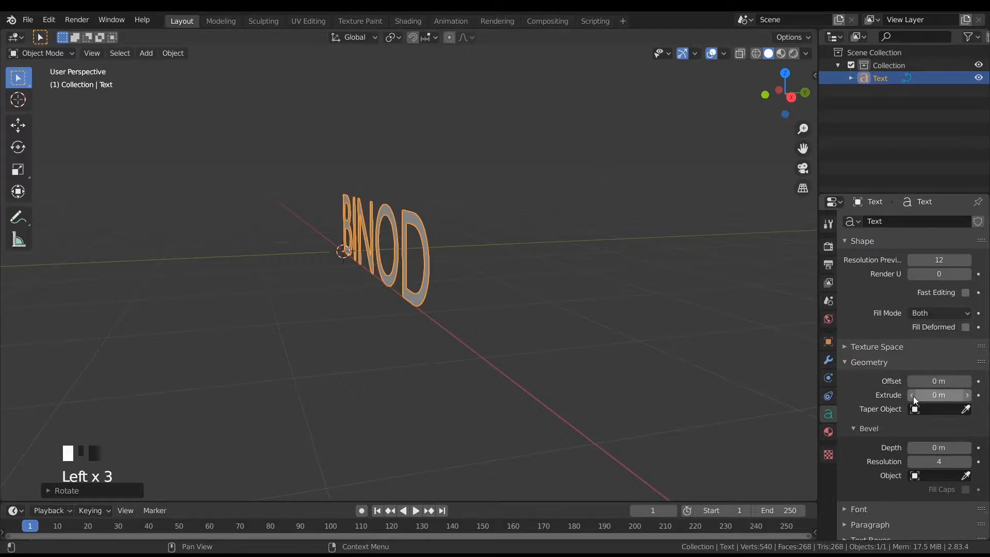
click(967, 395)
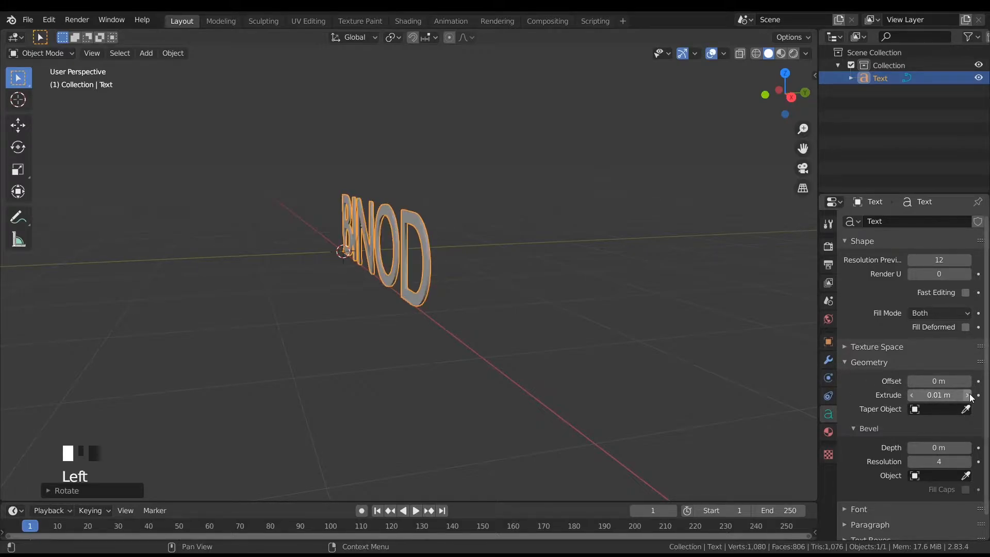
click(967, 395)
click(967, 395)
click(967, 394)
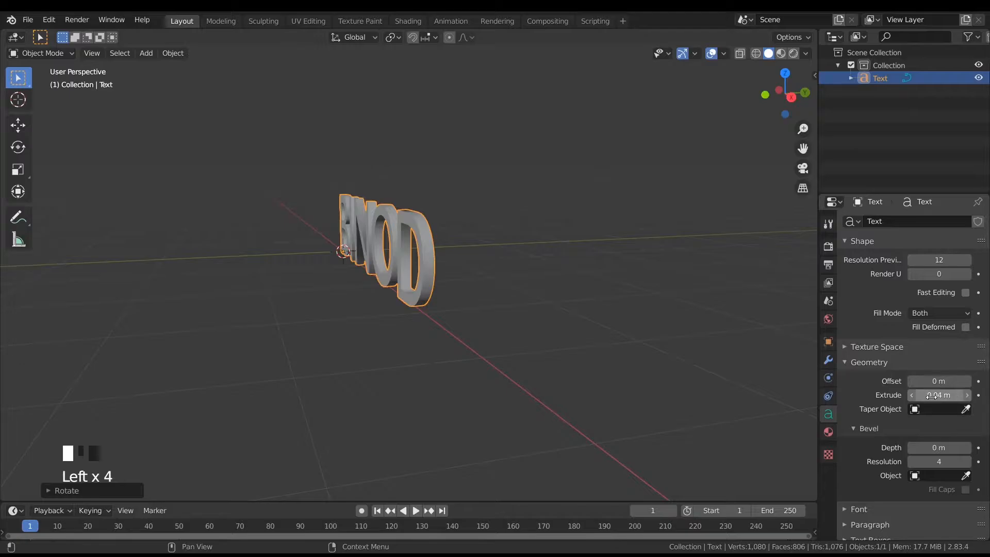
click(912, 395)
Thicken the letters by setting the text's geometry offset to 0.02 m
scroll(471, 306, up, 3)
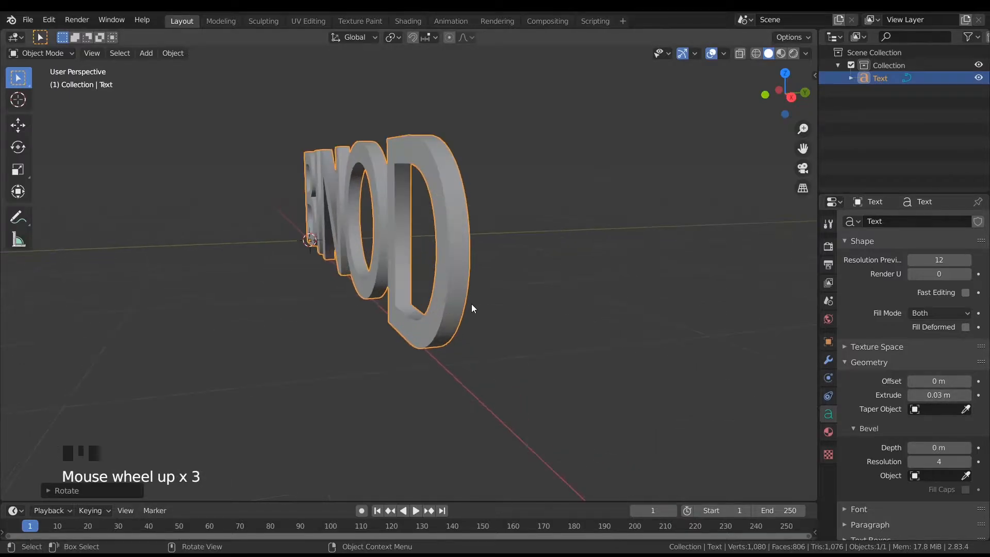
middle_drag(471, 306, 515, 304)
scroll(567, 305, down, 1)
scroll(563, 301, up, 2)
scroll(460, 299, up, 1)
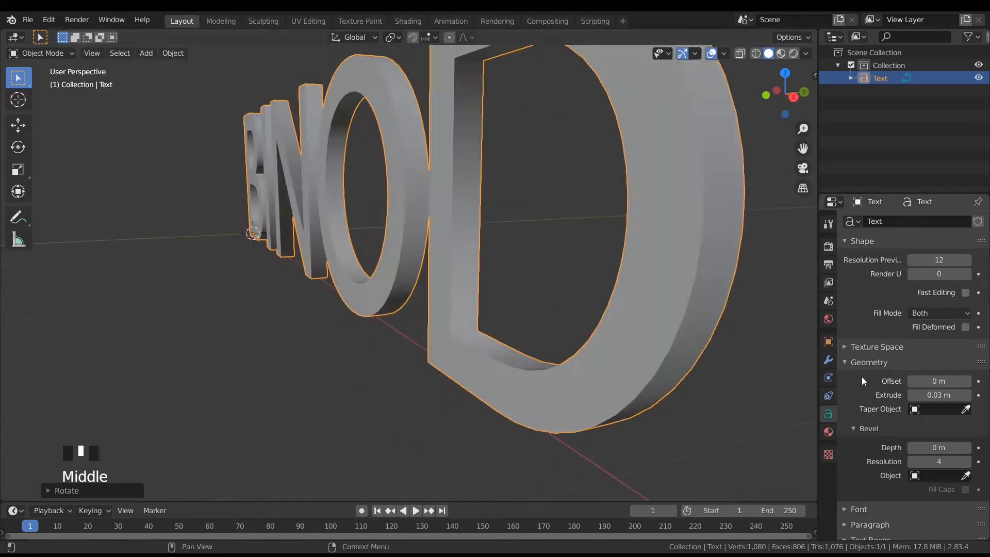
click(966, 381)
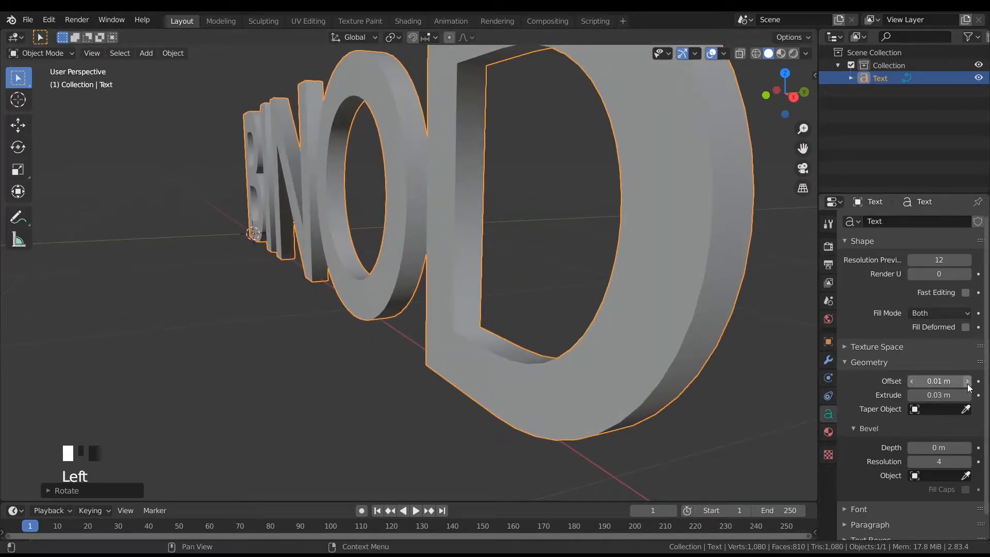
middle_drag(402, 296, 495, 297)
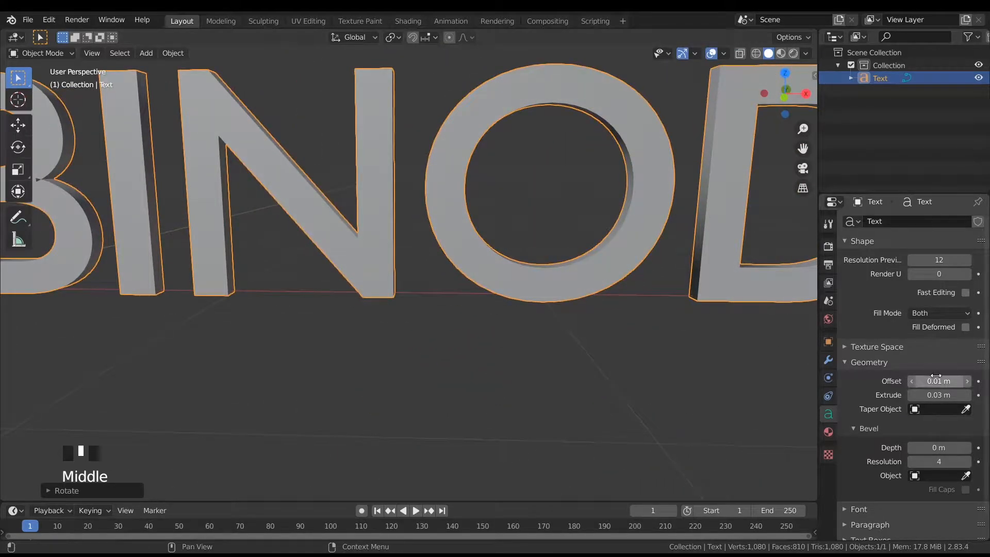
mouse_move(935, 381)
mouse_down()
mouse_move(964, 381)
mouse_move(926, 381)
mouse_move(936, 381)
mouse_up()
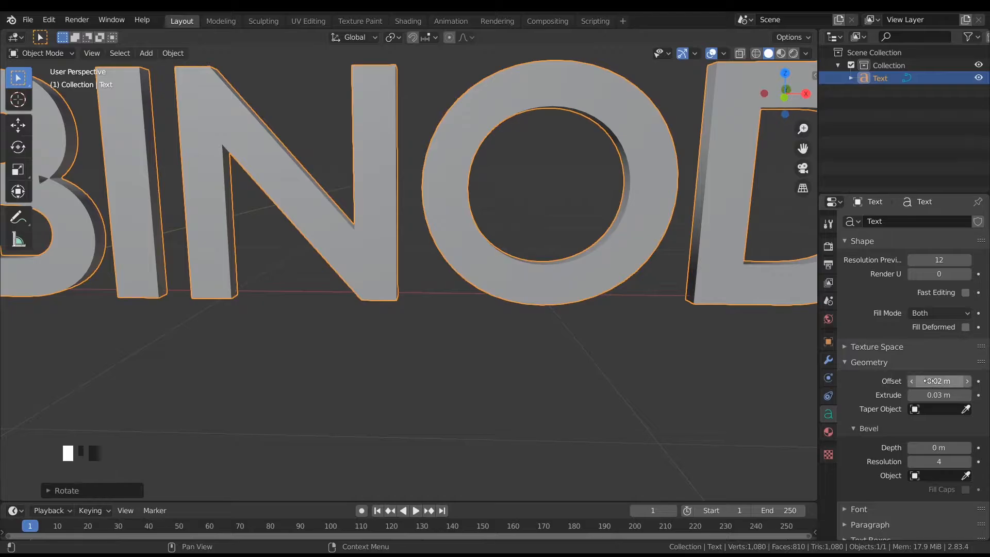
Examine the thickened, extruded letters from several angles and distances, and deselect the text
scroll(584, 357, down, 4)
middle_drag(583, 357, 590, 355)
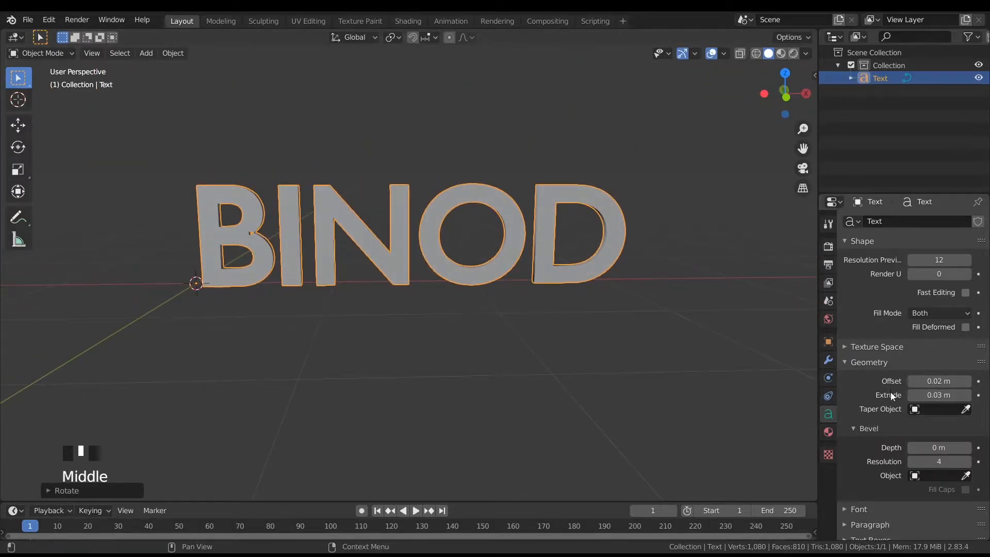
scroll(462, 340, up, 2)
mouse_move(463, 340)
middle_down()
mouse_move(354, 336)
mouse_move(455, 336)
middle_up()
scroll(450, 339, down, 4)
scroll(416, 333, up, 4)
scroll(354, 336, down, 2)
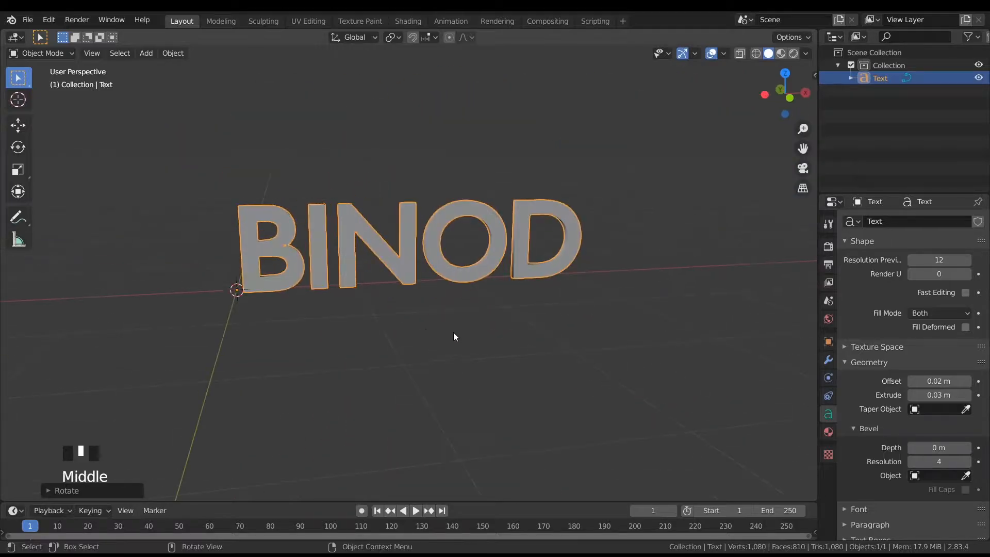
middle_drag(665, 304, 617, 294)
click(616, 293)
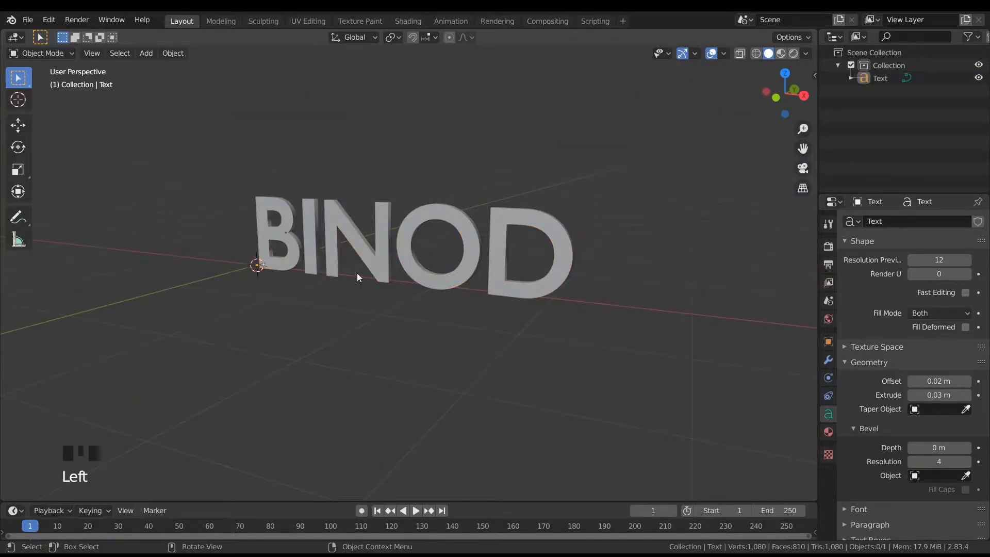
Give the text object a new material and set its surface shader to Emission
double_click(510, 223)
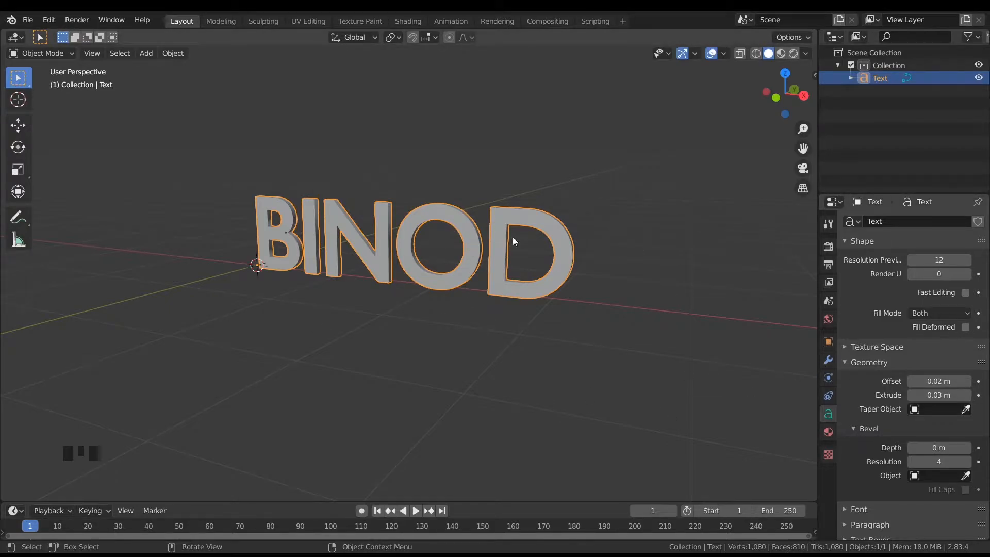
click(828, 433)
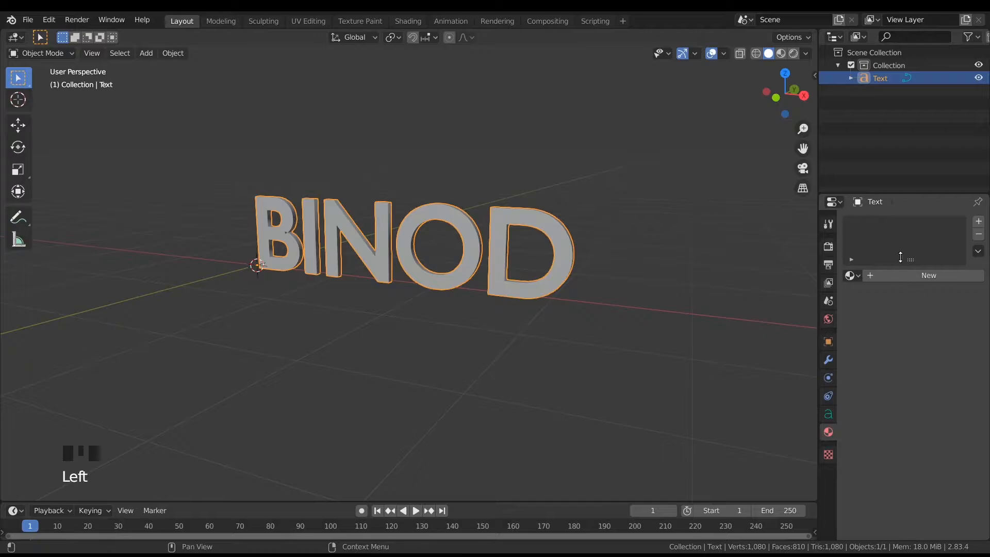
click(911, 277)
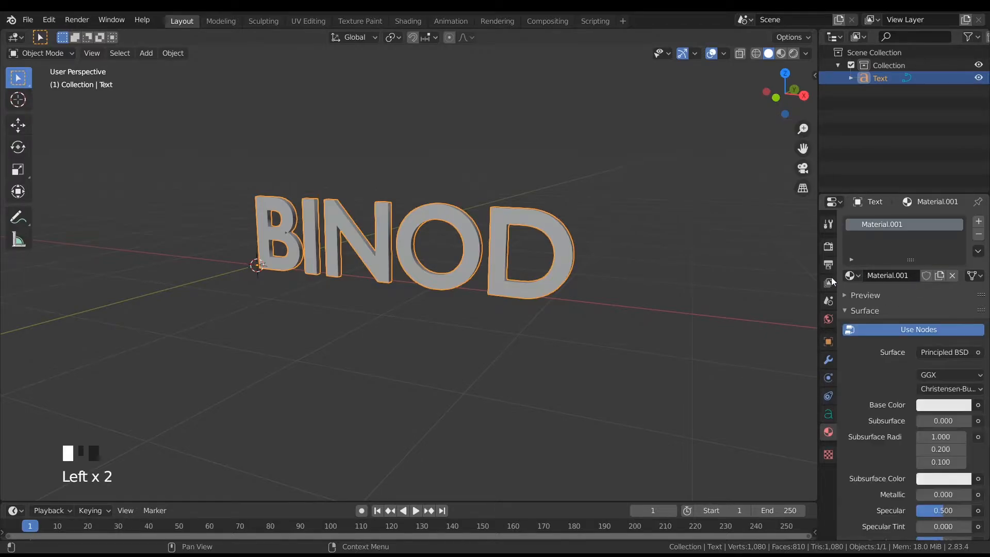
click(944, 355)
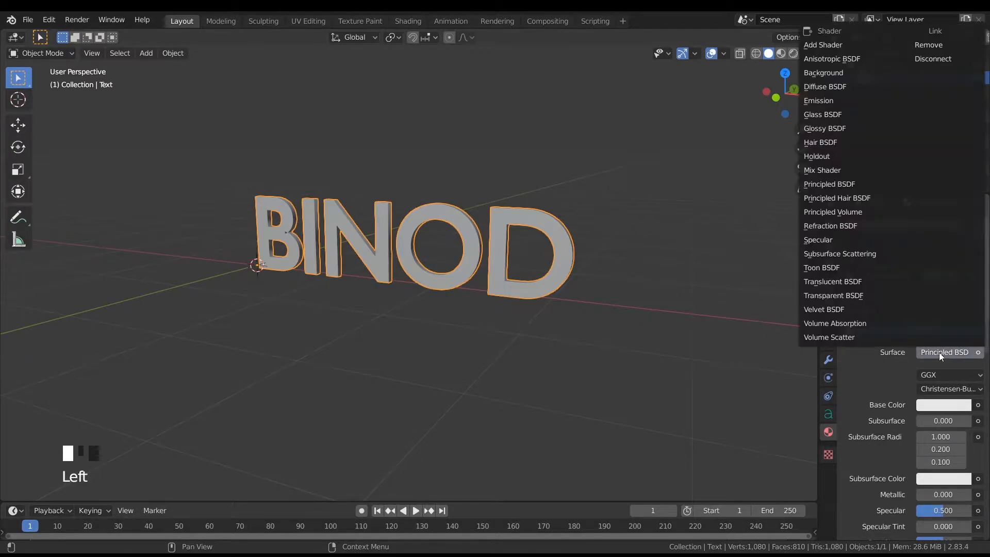
click(830, 103)
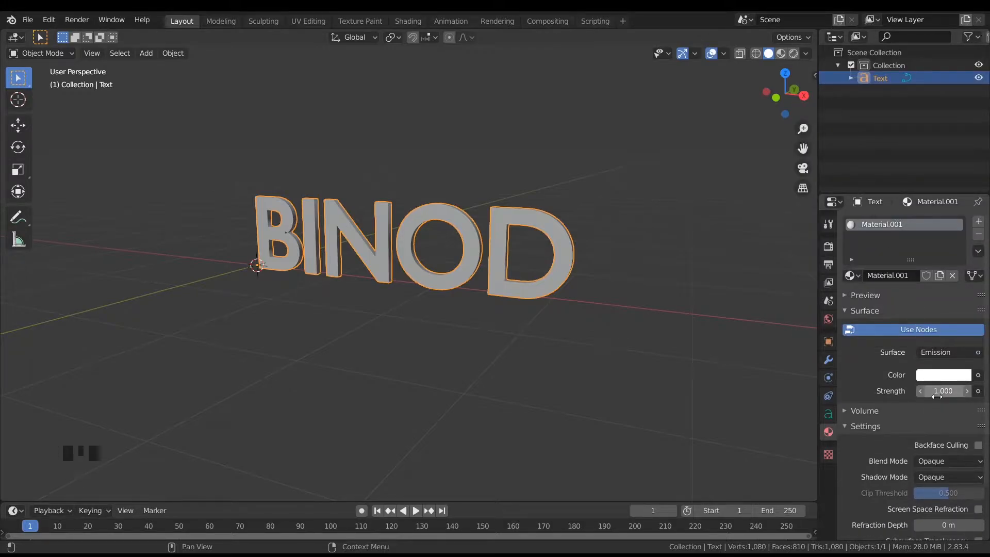
Set the text material's emission strength to 3.5 and preview the glowing letters in Rendered shading
drag(936, 395, 972, 395)
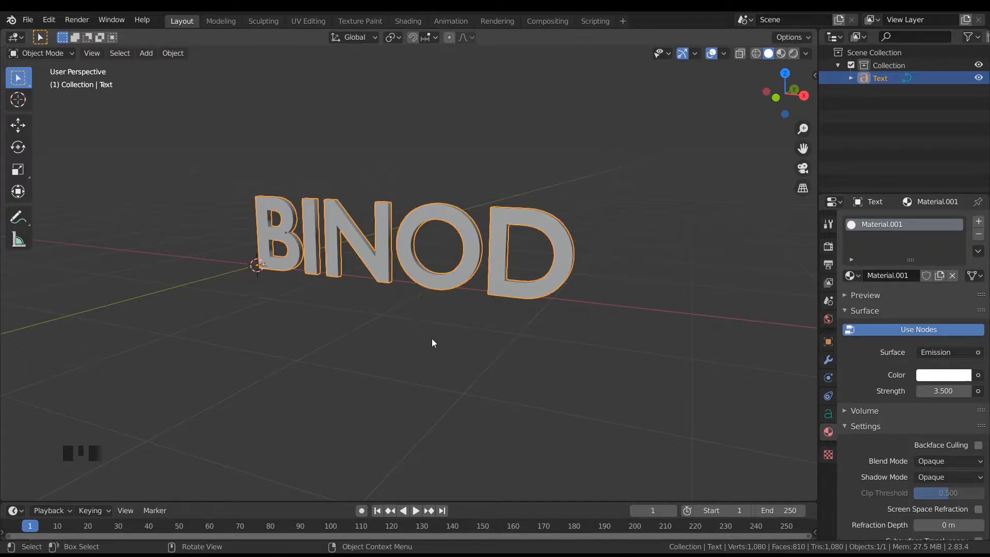
key(z)
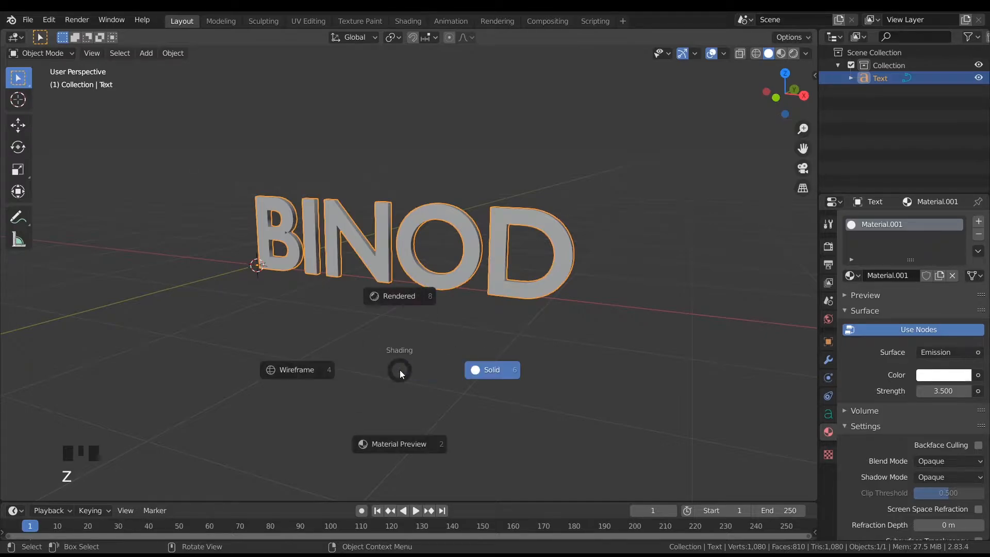
click(409, 296)
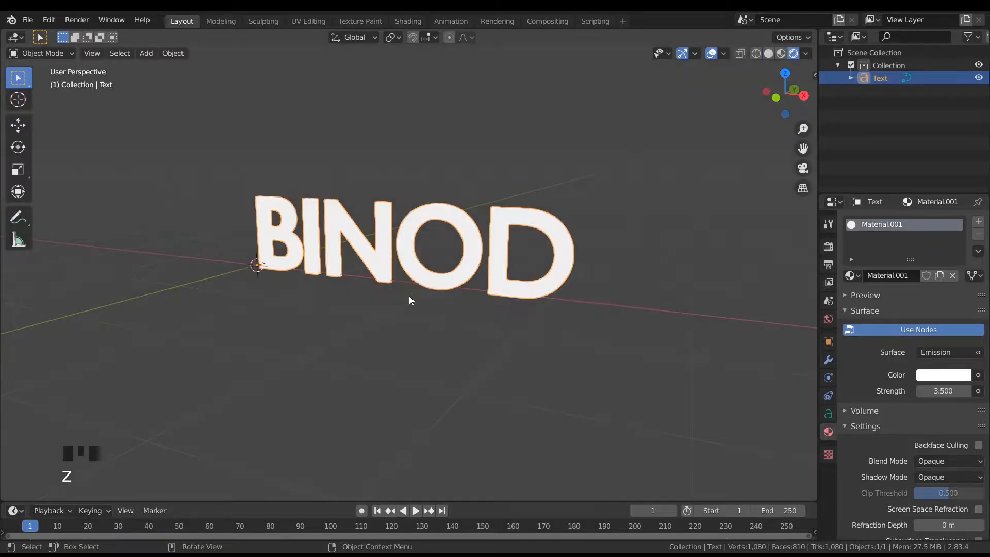
middle_drag(643, 298, 359, 254)
scroll(636, 292, up, 2)
scroll(639, 289, up, 2)
scroll(649, 292, down, 3)
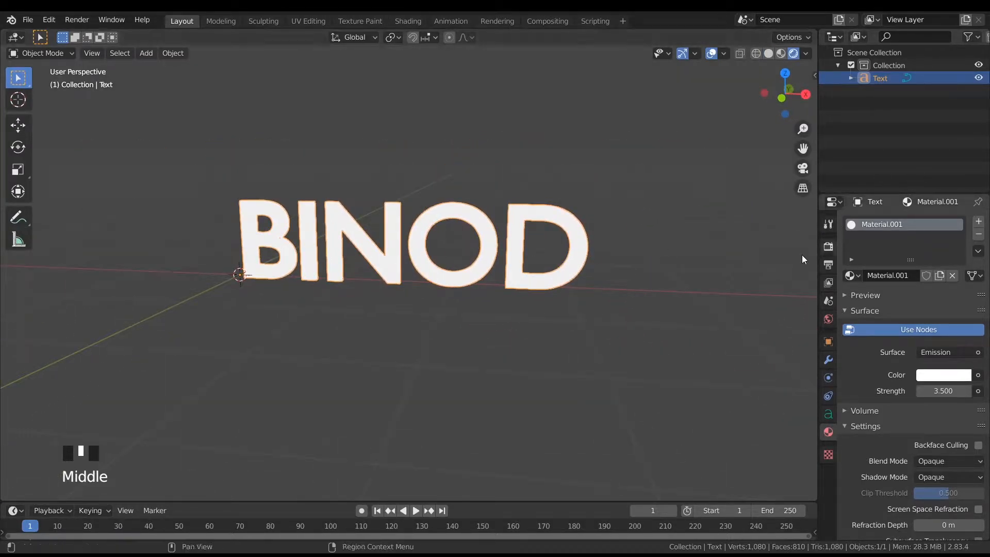
Enable Ambient Occlusion, Bloom, Screen Space Reflections and Motion Blur in the Eevee render settings
click(828, 247)
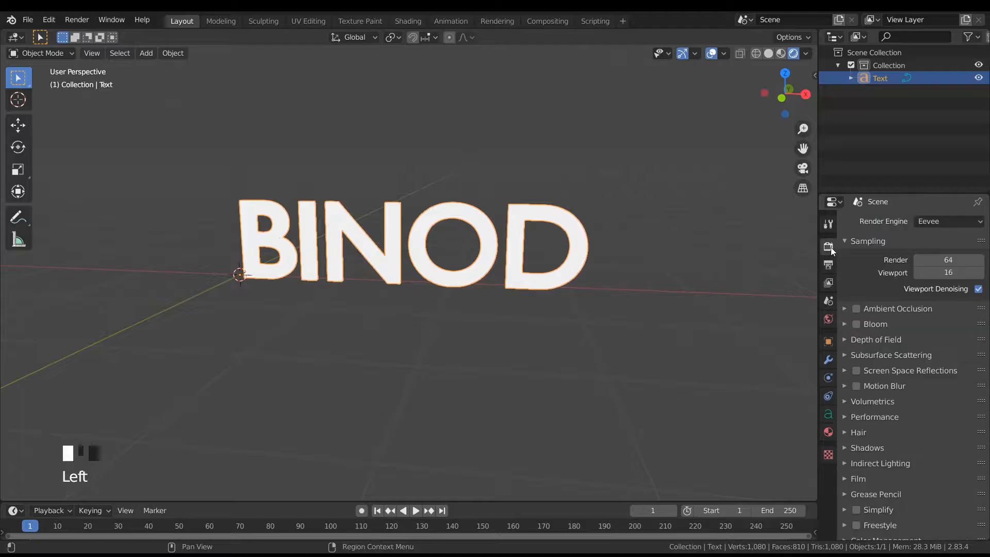
click(860, 308)
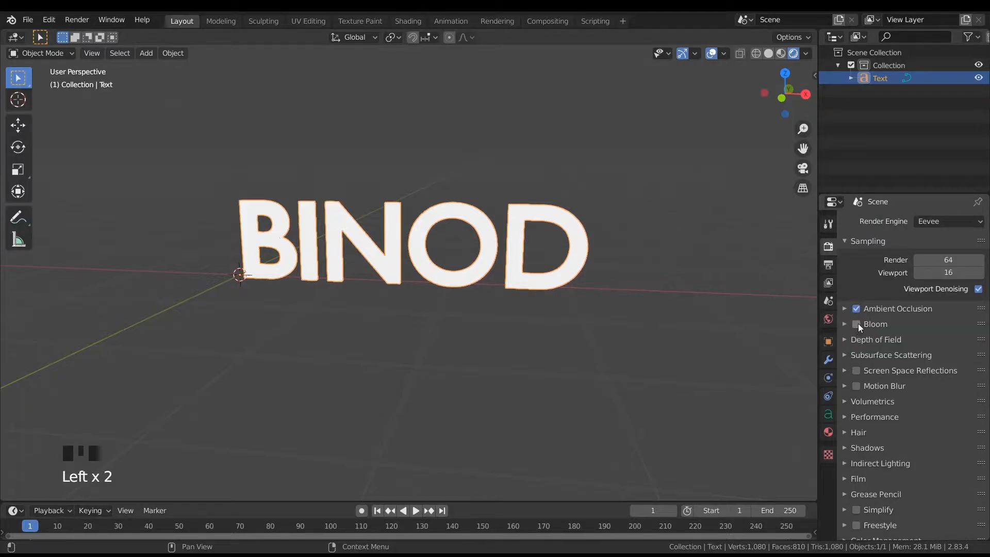
click(857, 324)
click(855, 370)
click(856, 386)
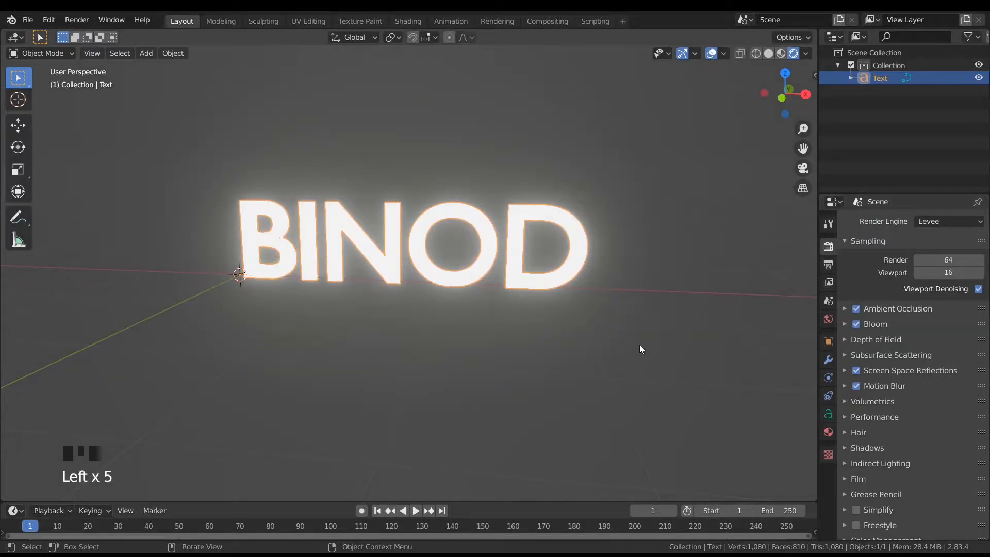
middle_drag(641, 350, 373, 212)
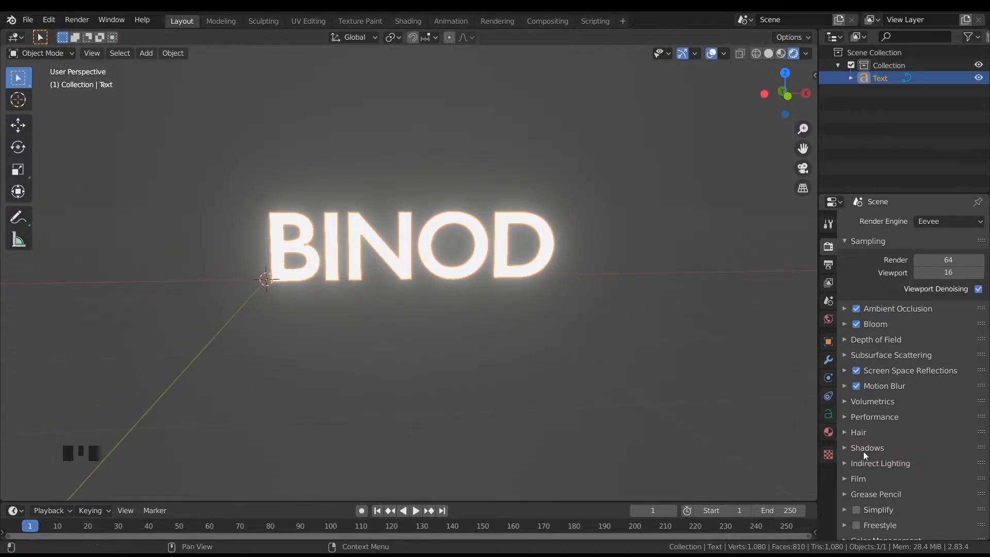
Raise the text material's emission strength to 3.7
scroll(865, 455, up, 3)
click(828, 432)
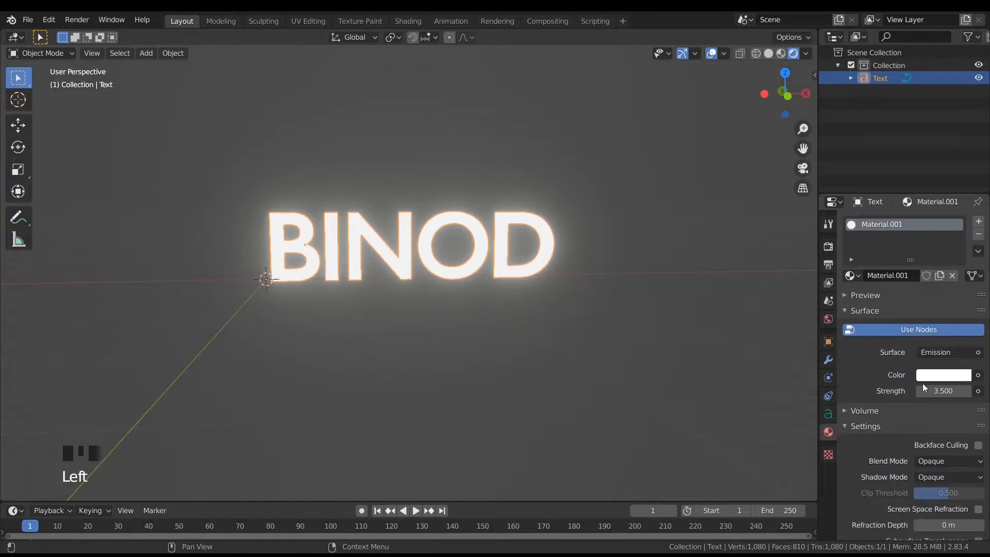
drag(924, 389, 953, 389)
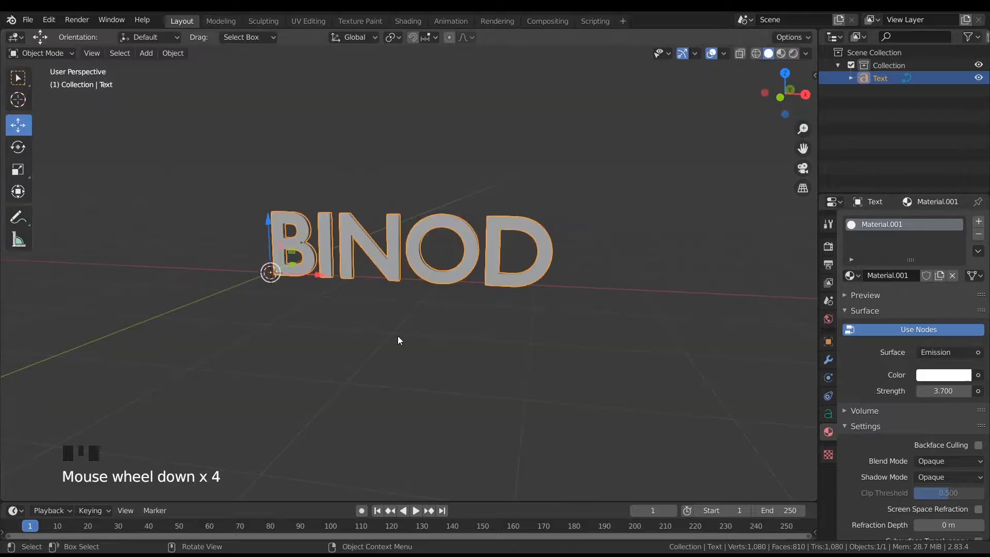
Move the text in the negative X direction until it is roughly centred on the world origin, and deselect it
middle_click(174, 255)
middle_drag(253, 294, 282, 298)
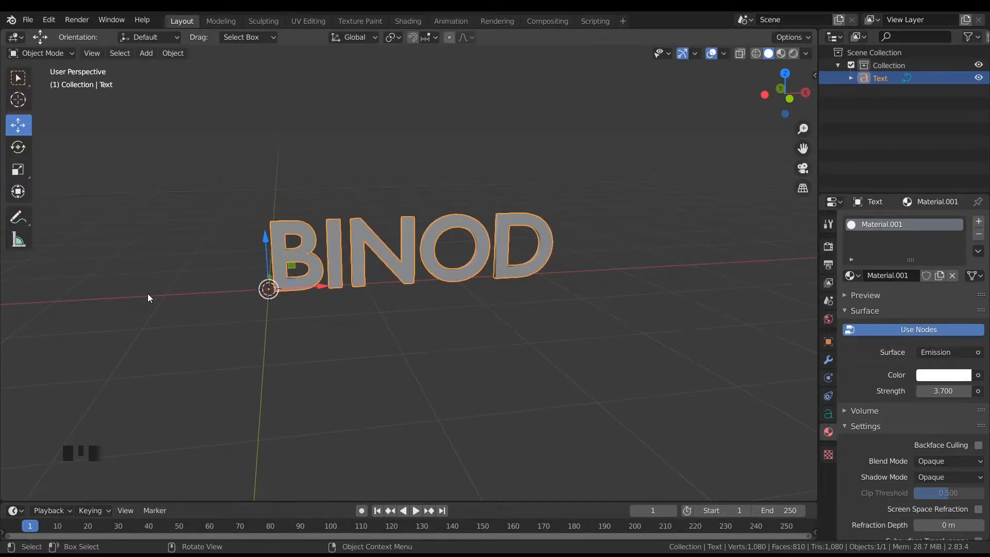
click(20, 131)
drag(319, 288, 154, 301)
middle_drag(348, 351, 337, 348)
scroll(340, 344, down, 9)
click(339, 310)
scroll(378, 291, up, 6)
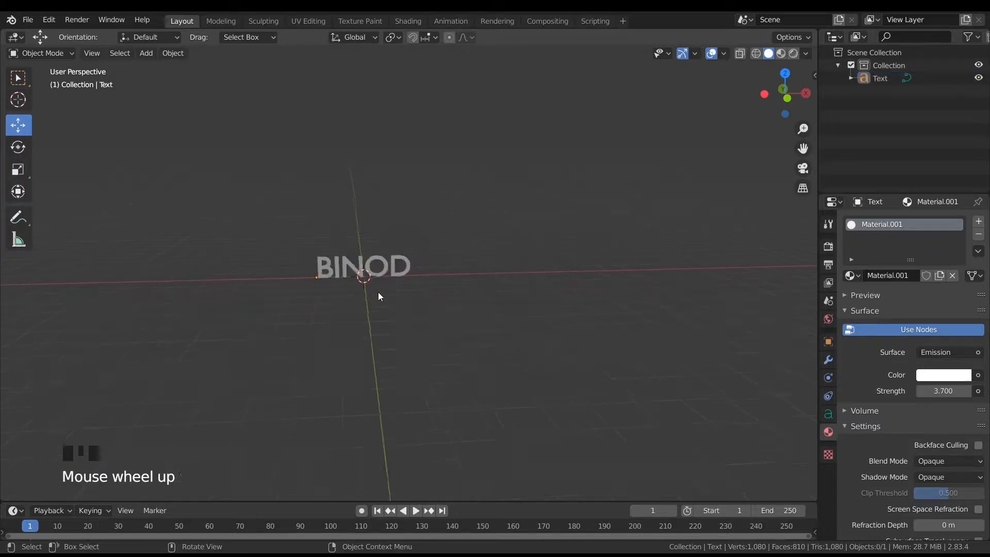
Add an ico sphere mesh at the world origin, in the middle of the text
middle_drag(378, 292, 379, 290)
scroll(379, 281, down, 5)
middle_drag(388, 292, 384, 292)
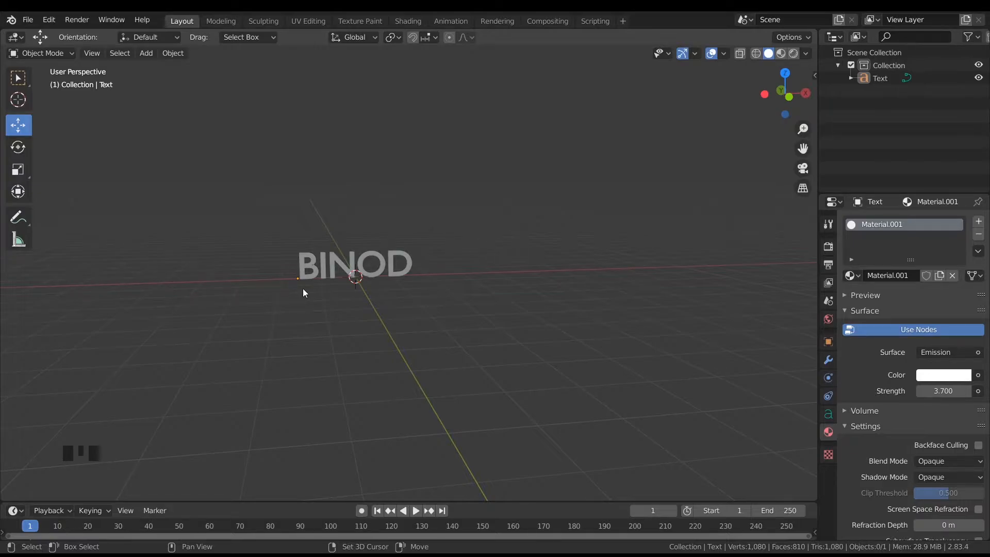
key(shift+a)
mouse_move(297, 236)
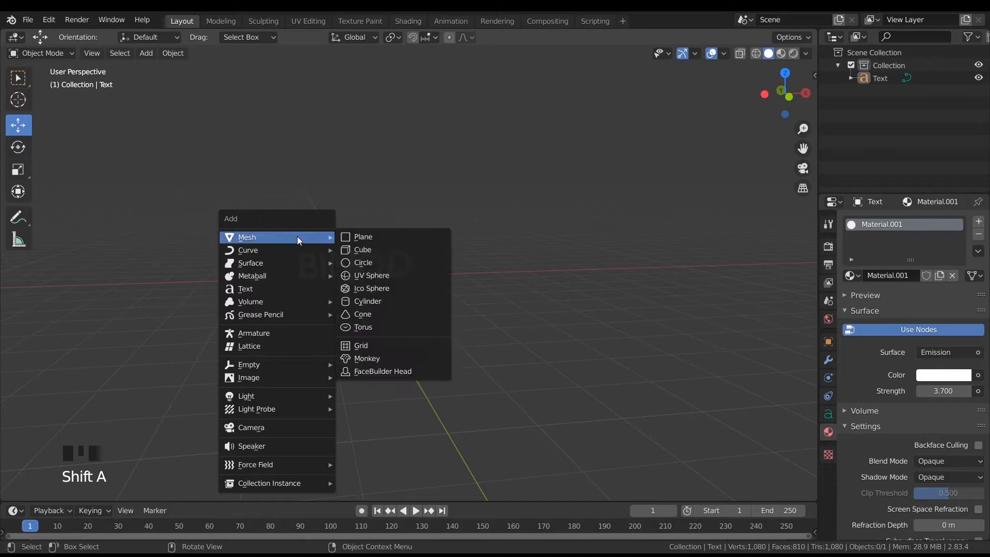
click(394, 287)
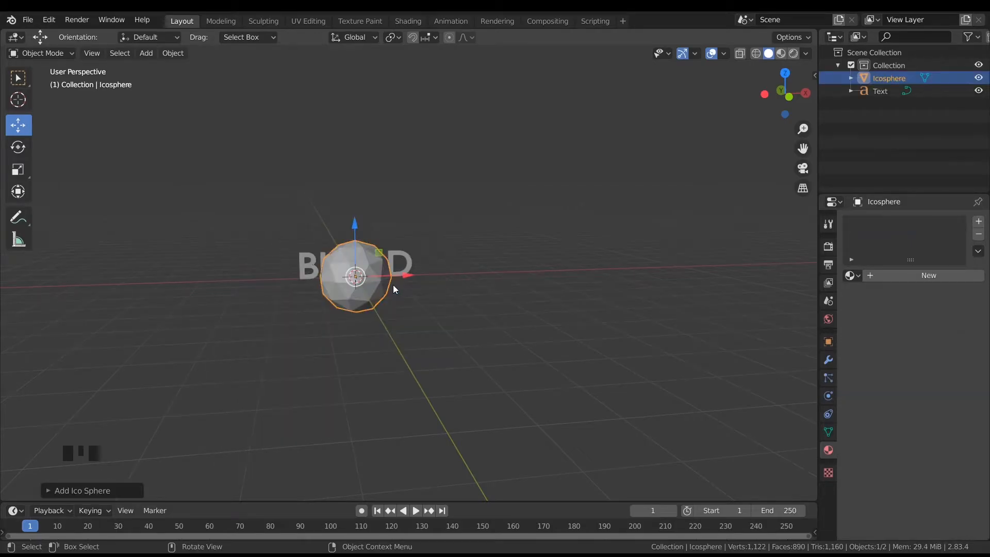
middle_drag(393, 285, 418, 283)
scroll(379, 283, down, 2)
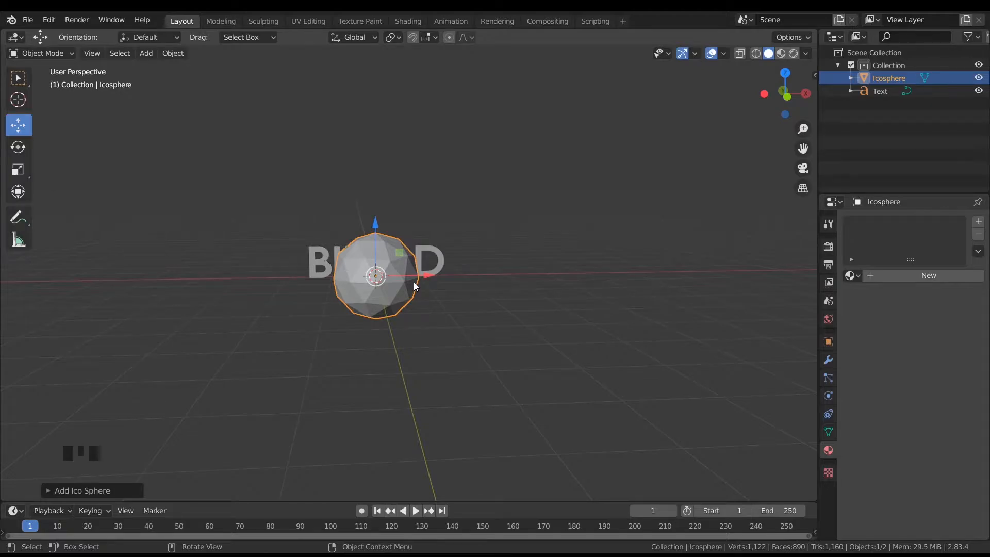
Examine the ico sphere's size and position against the text in the front, top and perspective views
key(KP_1)
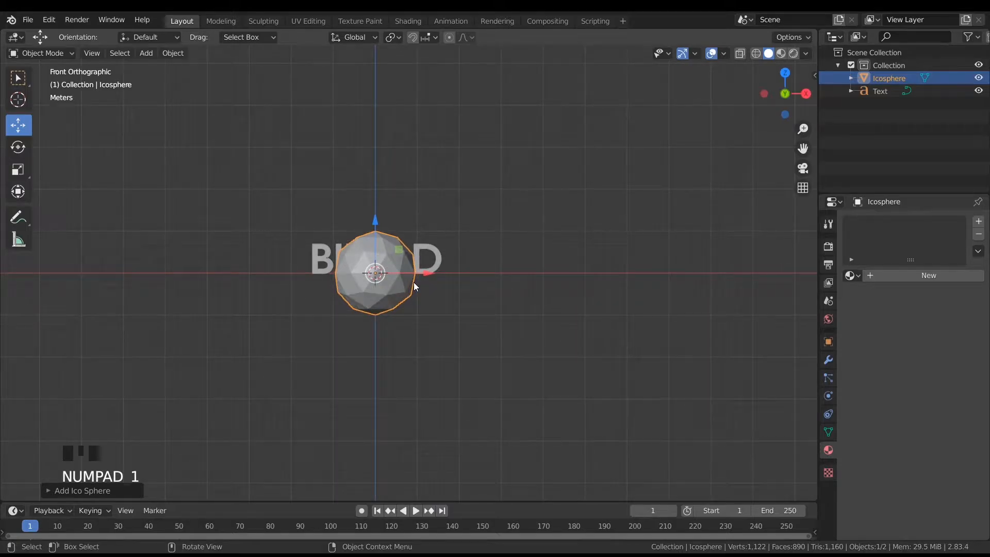
key(KP_7)
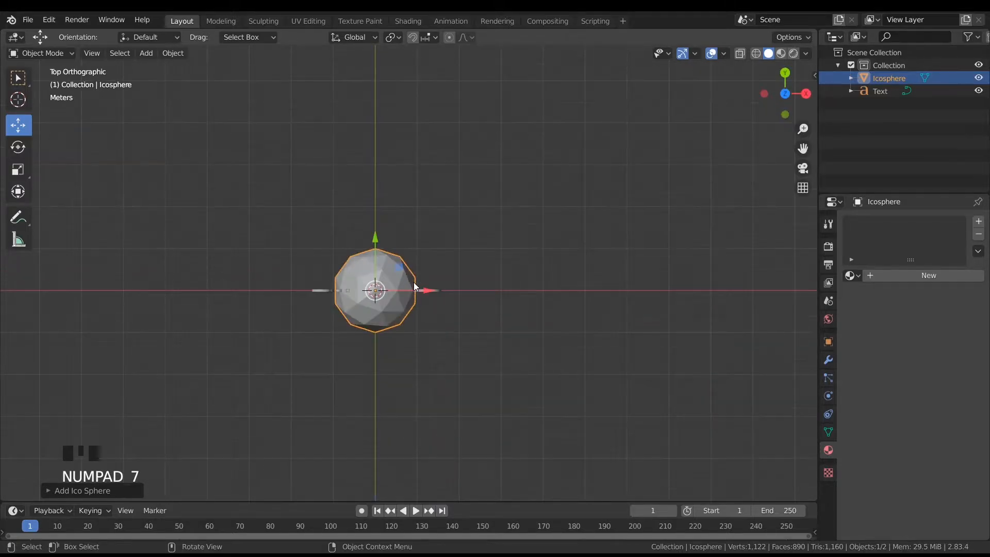
key(KP_1)
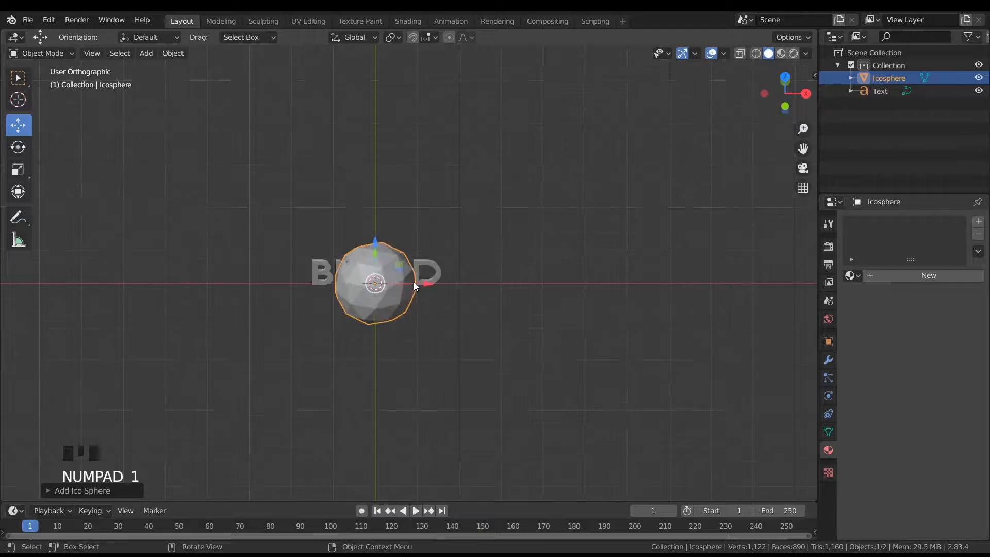
scroll(413, 283, up, 3)
scroll(413, 282, down, 3)
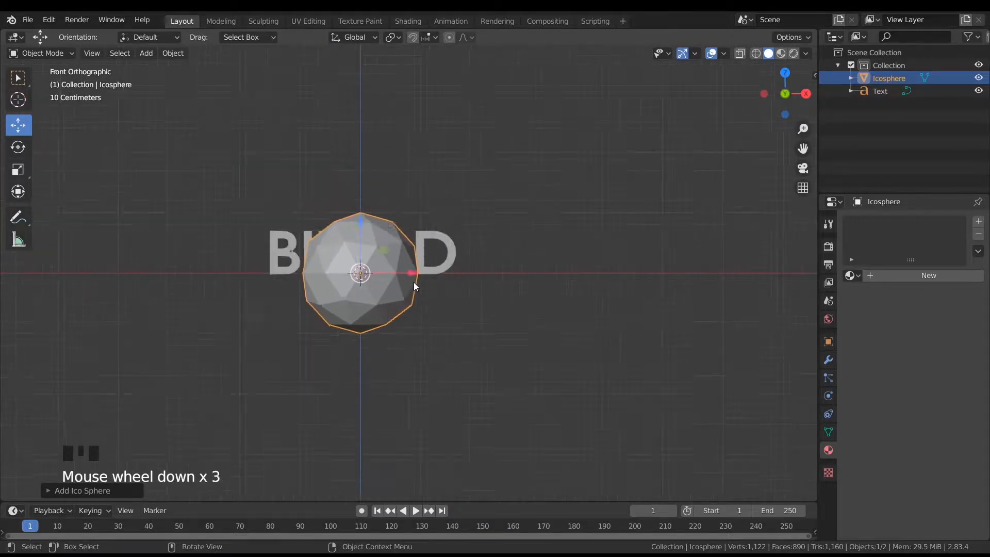
scroll(414, 283, up, 5)
shift+middle_drag(540, 356, 691, 364)
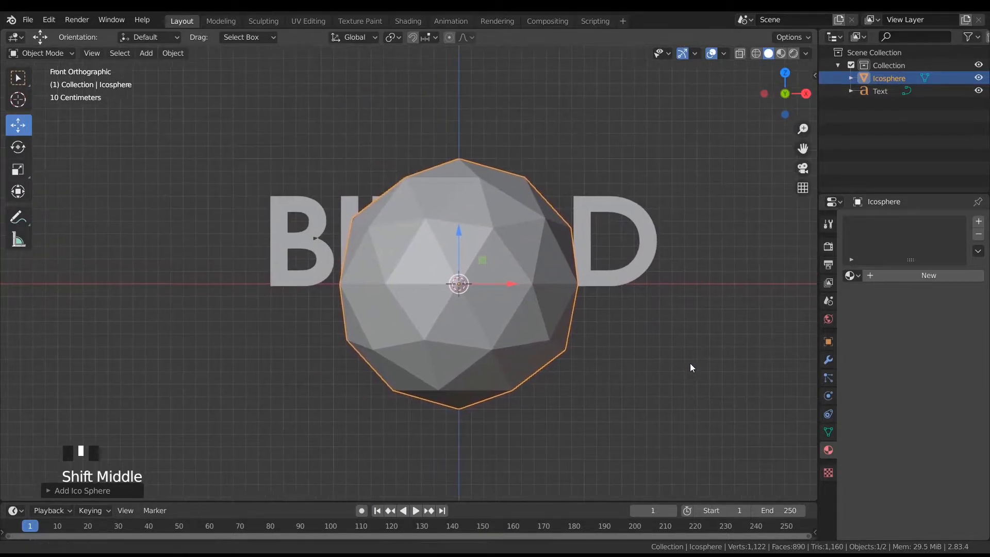
click(531, 308)
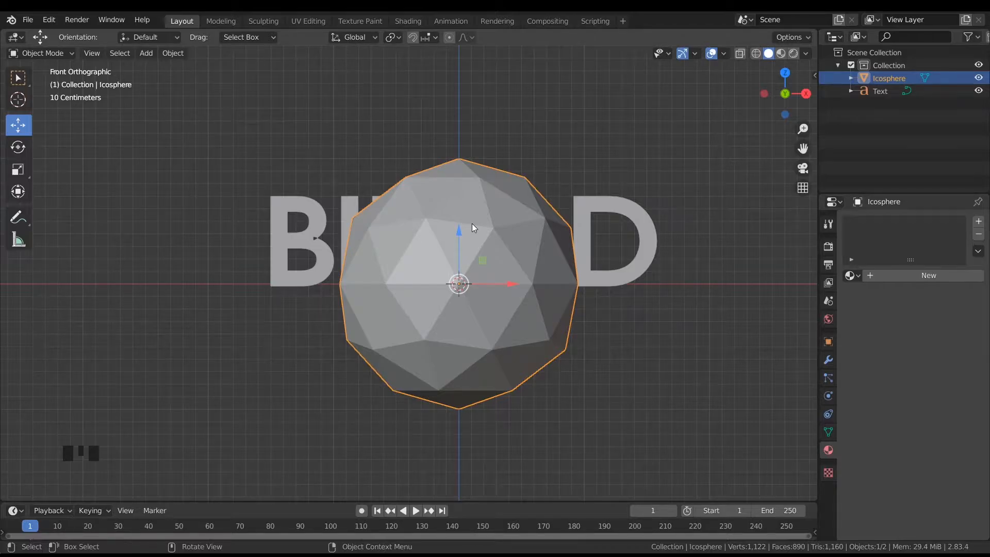
middle_drag(521, 276, 432, 289)
middle_drag(494, 259, 612, 353)
Subdivide the ico sphere's whole mesh in Edit Mode
key(Tab)
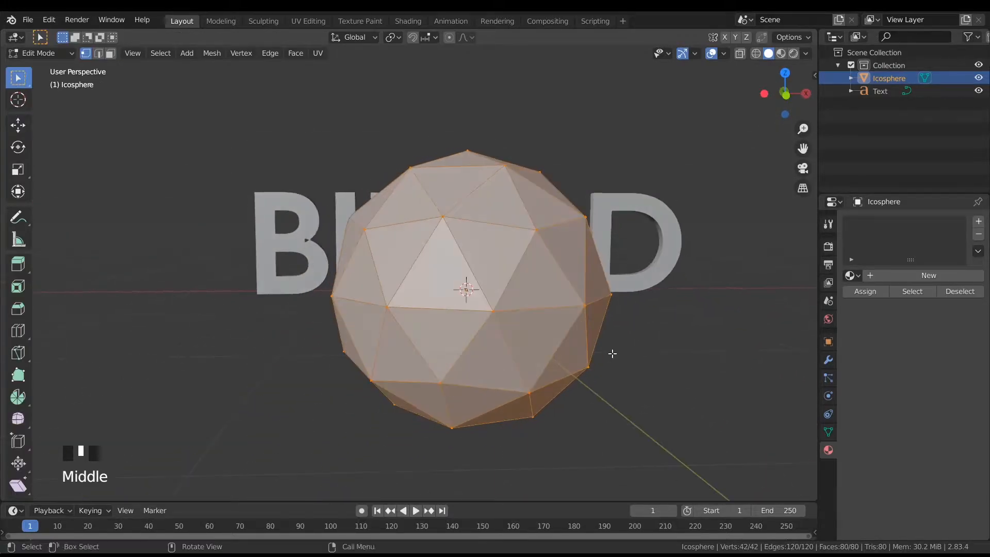
key(Tab)
key(Tab)
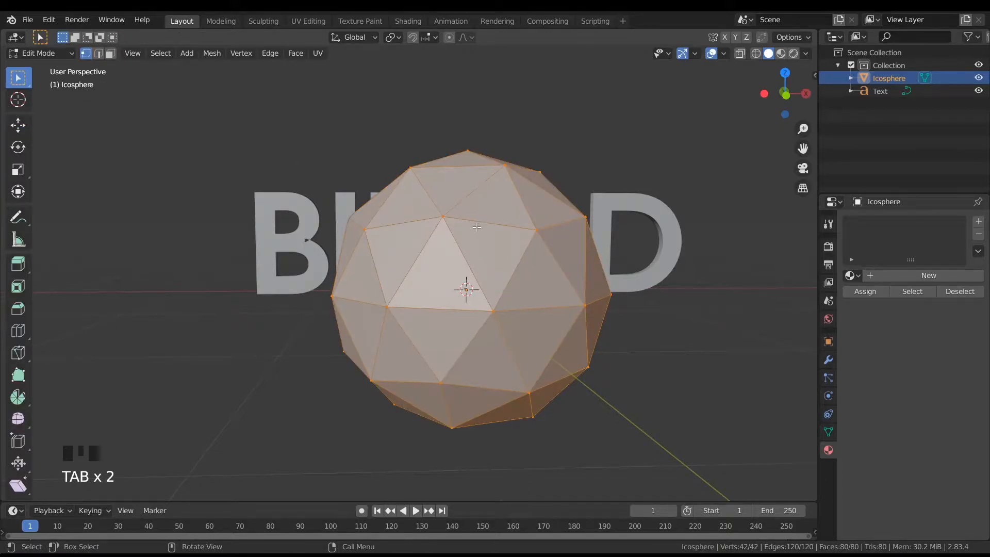
right_click(482, 253)
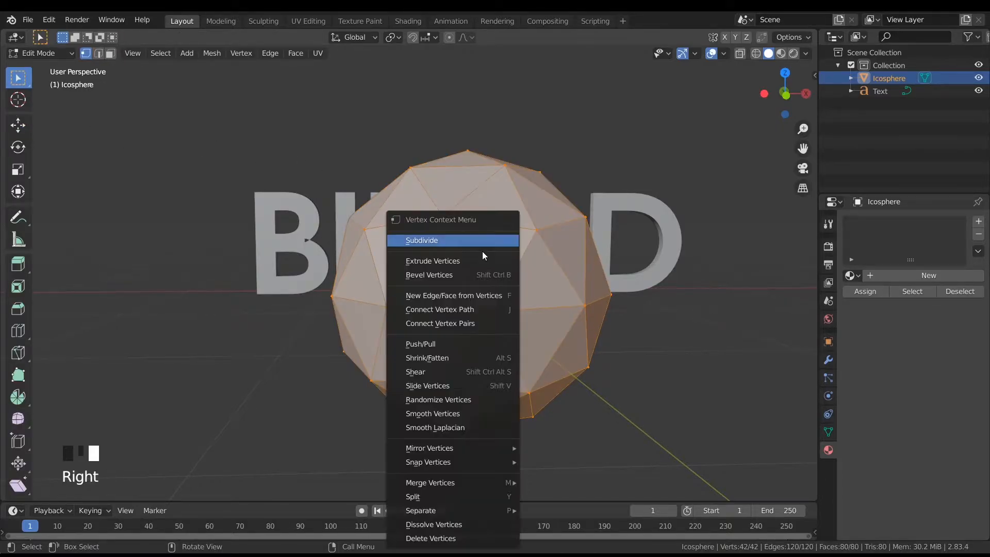
click(481, 241)
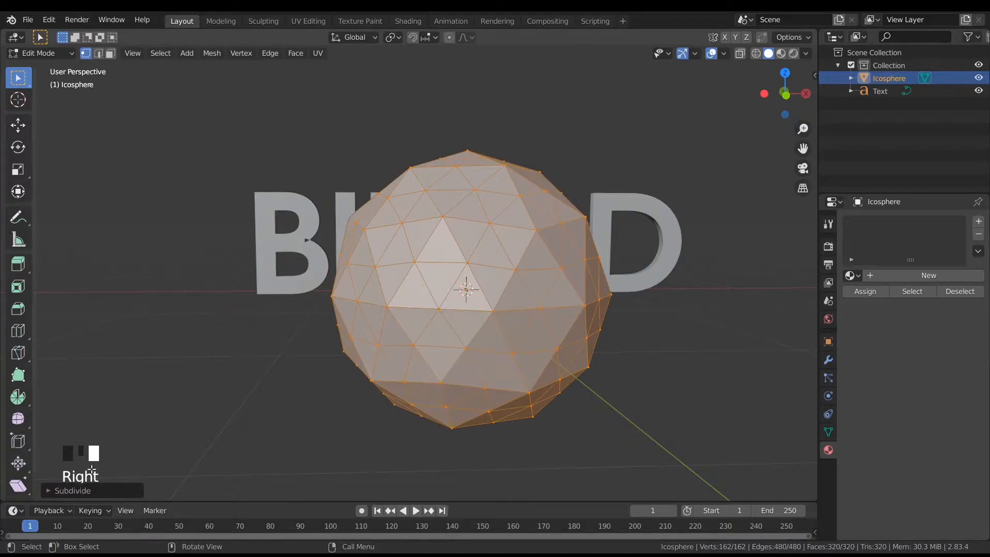
Set the sphere's subdivision to 10 cuts with a smoothness of 1
click(84, 490)
click(172, 417)
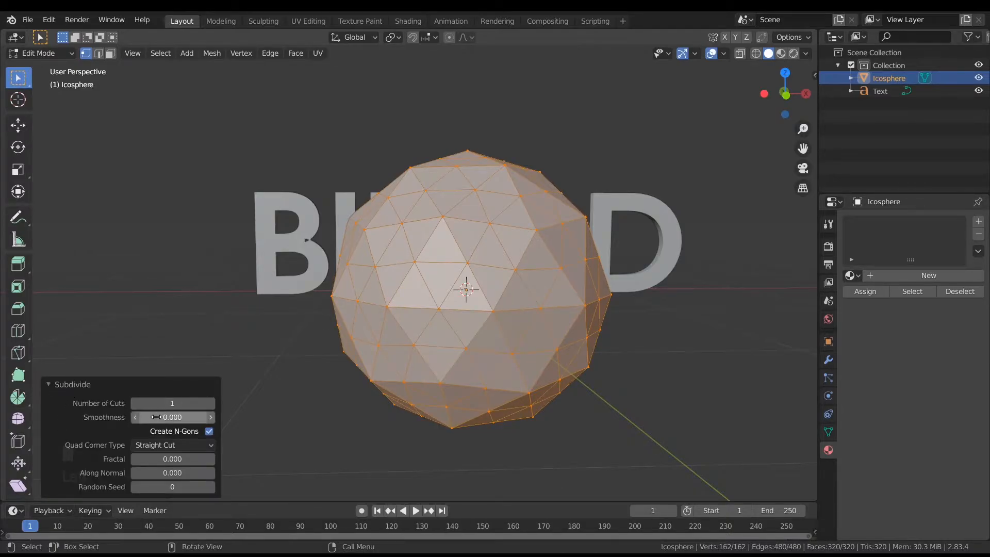
text(1)
key(Return)
drag(144, 406, 195, 403)
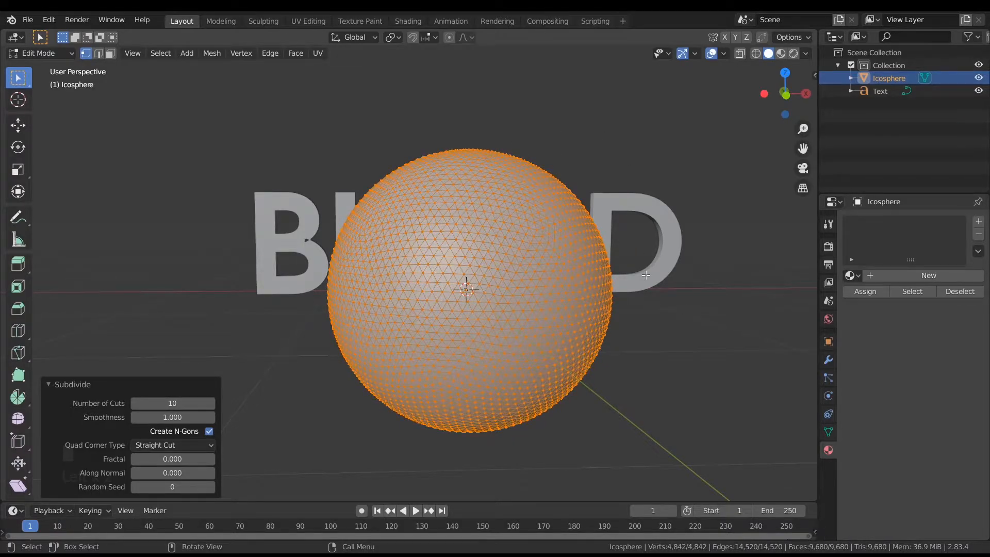
Examine the subdivided sphere's surface up close and return to Object Mode
middle_drag(640, 277, 605, 274)
scroll(629, 275, up, 4)
scroll(605, 273, up, 5)
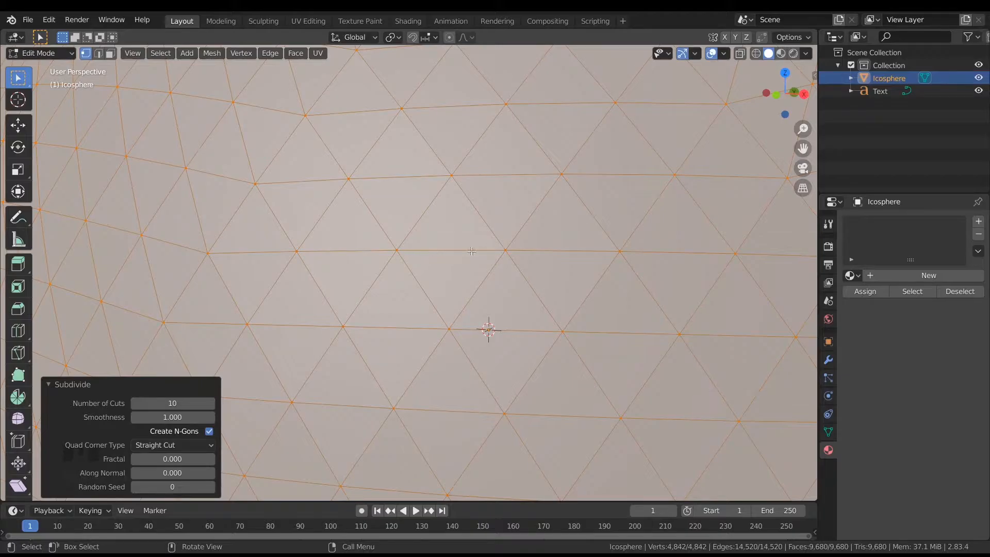
scroll(484, 245, down, 6)
middle_drag(510, 290, 403, 294)
scroll(535, 300, down, 2)
key(Tab)
Move the sphere about 1.44 m in the negative Y direction, in front of the text, and check it from the front
scroll(405, 330, down, 6)
scroll(422, 292, up, 2)
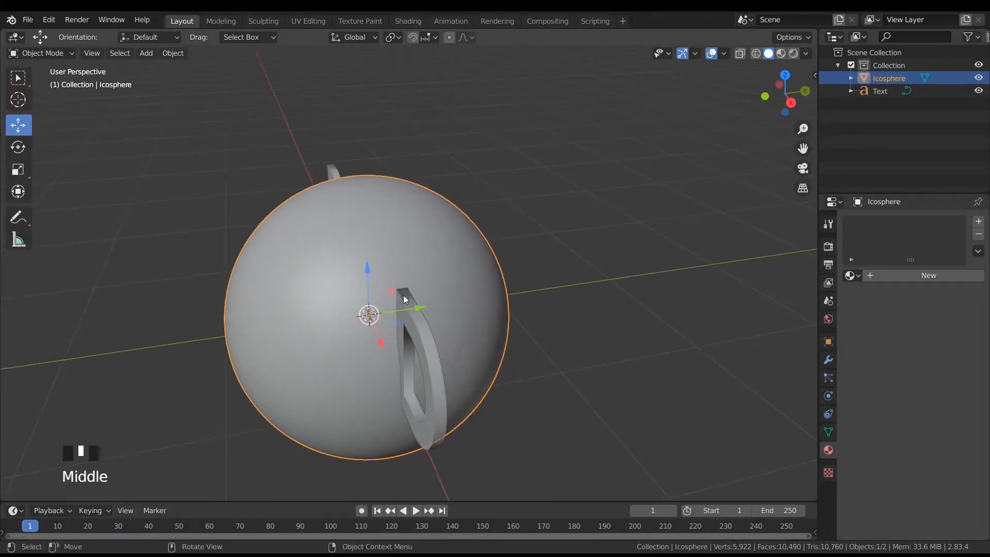
scroll(428, 296, down, 3)
drag(439, 290, 330, 299)
middle_drag(390, 300, 339, 355)
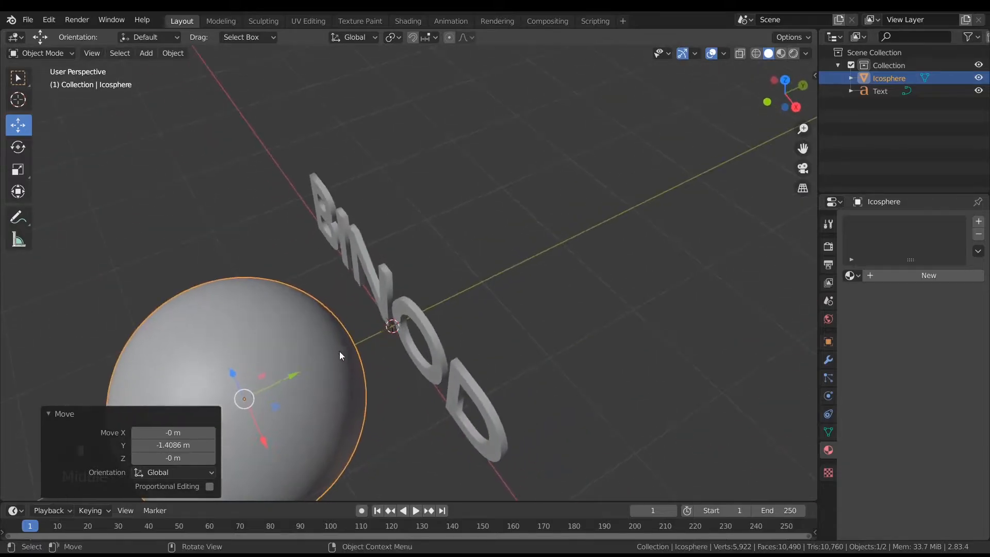
drag(287, 375, 282, 379)
middle_drag(283, 379, 414, 326)
key(KP_1)
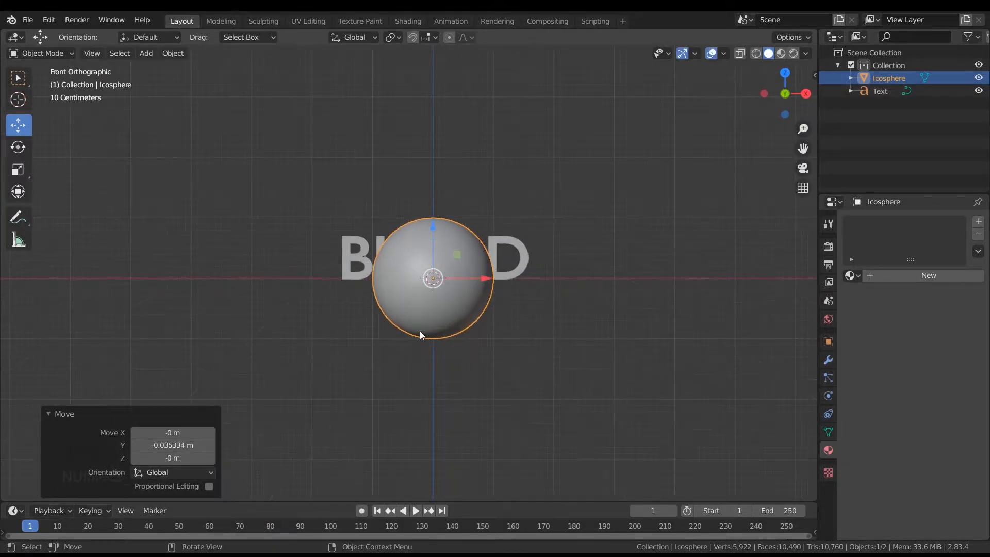
scroll(425, 328, up, 5)
scroll(543, 324, down, 4)
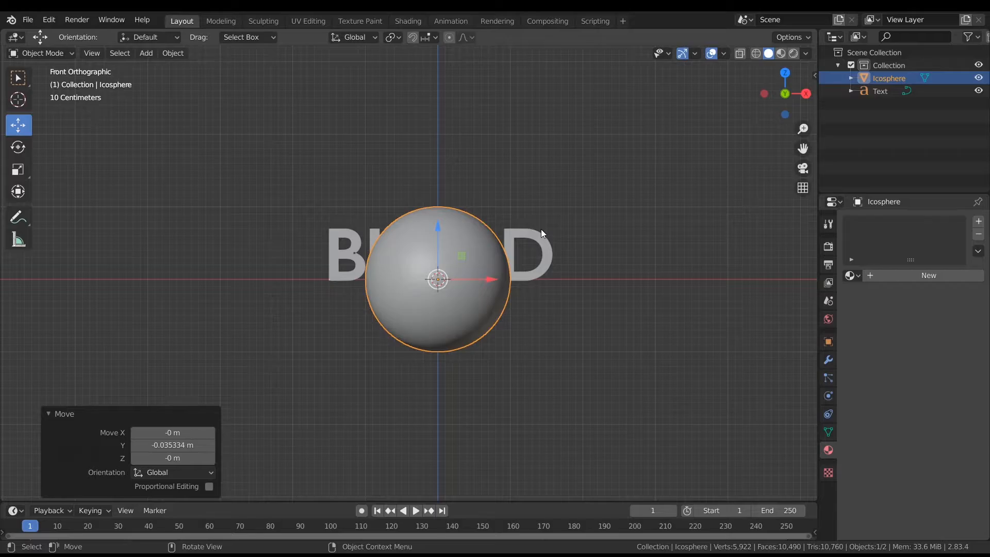
Add a camera to the scene and align it to the front view of the sphere and text
key(shift)
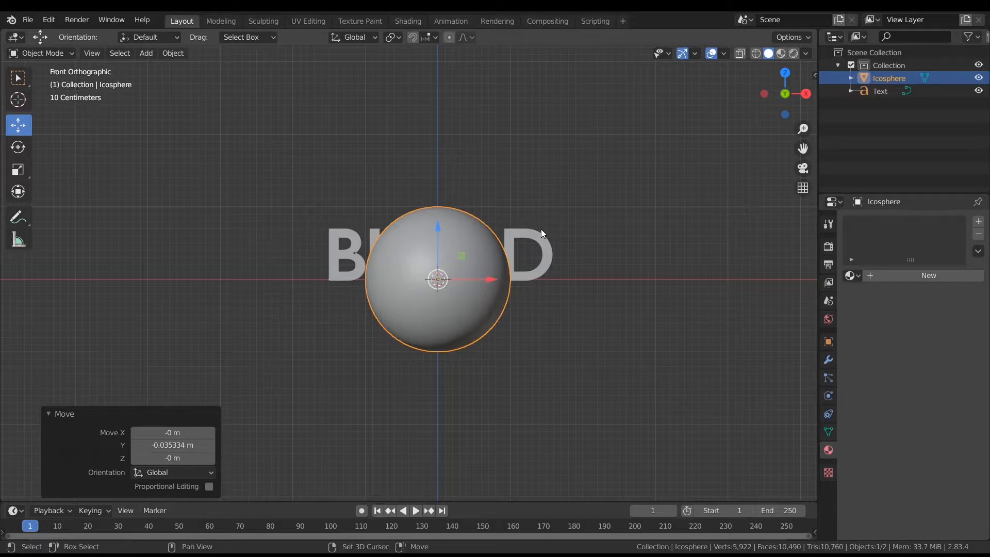
key(shift+a)
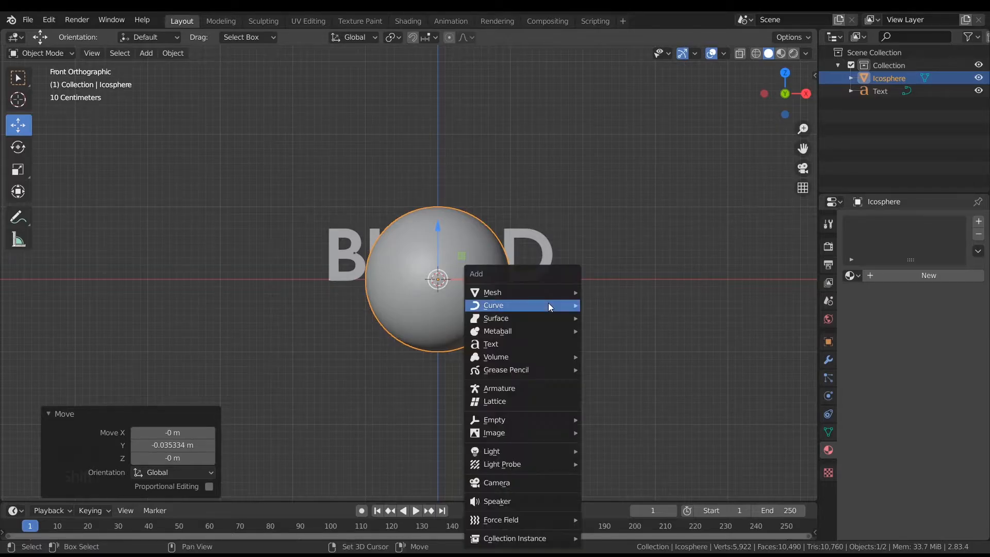
click(528, 483)
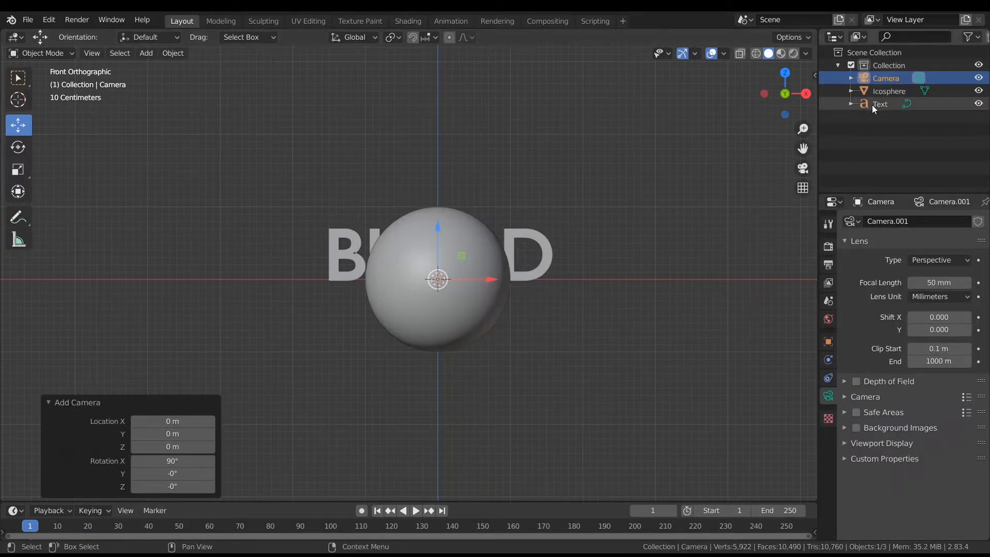
shift+middle_drag(632, 259, 603, 288)
key(KP_1)
shift+middle_drag(610, 323, 611, 314)
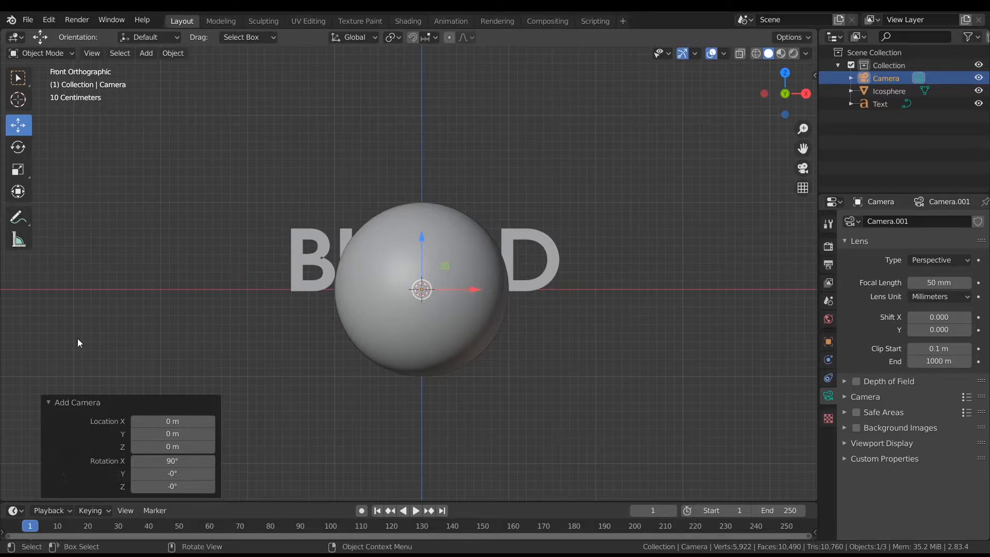
click(49, 404)
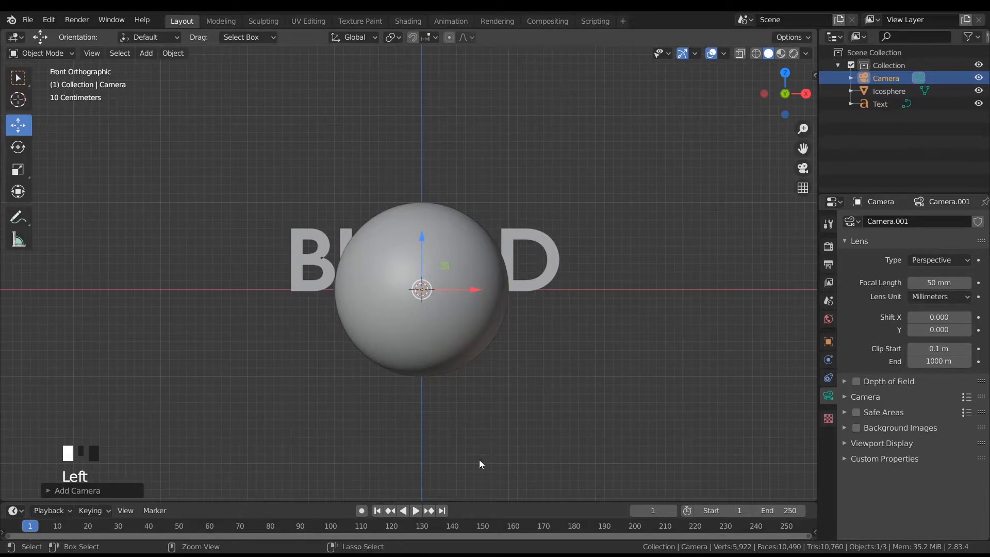
key(ctrl+alt+KP_0)
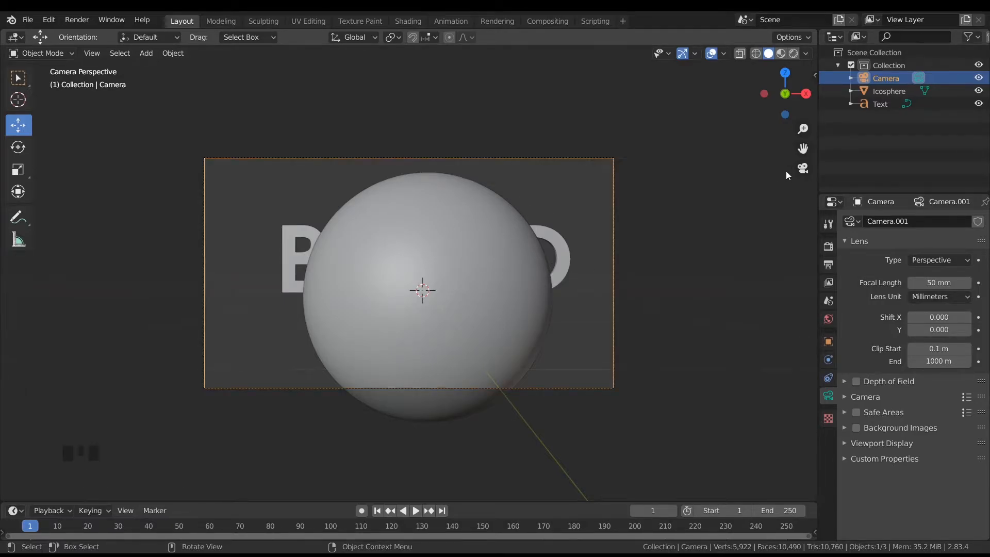
Move the camera about 0.14 m along its local X axis to centre the sphere horizontally in the frame
click(584, 157)
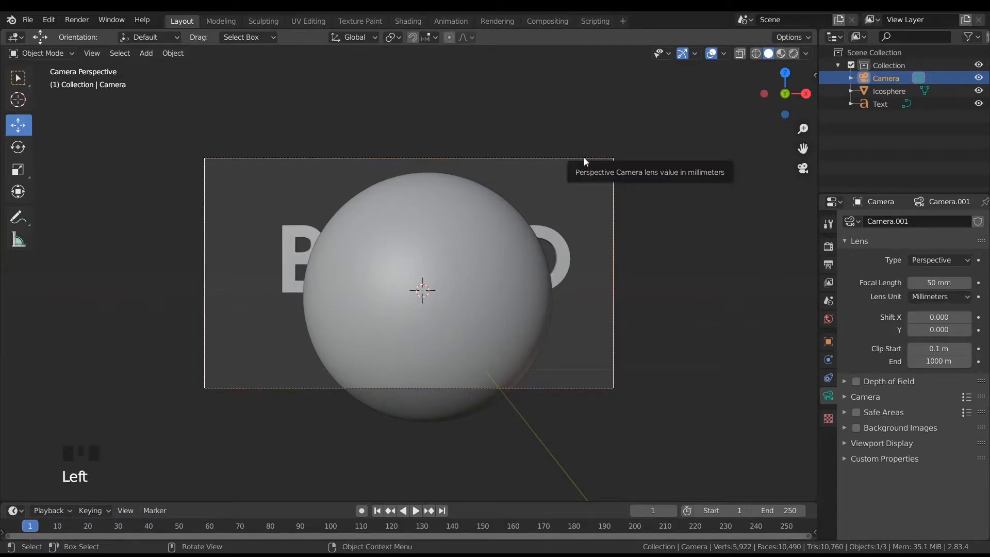
key(g)
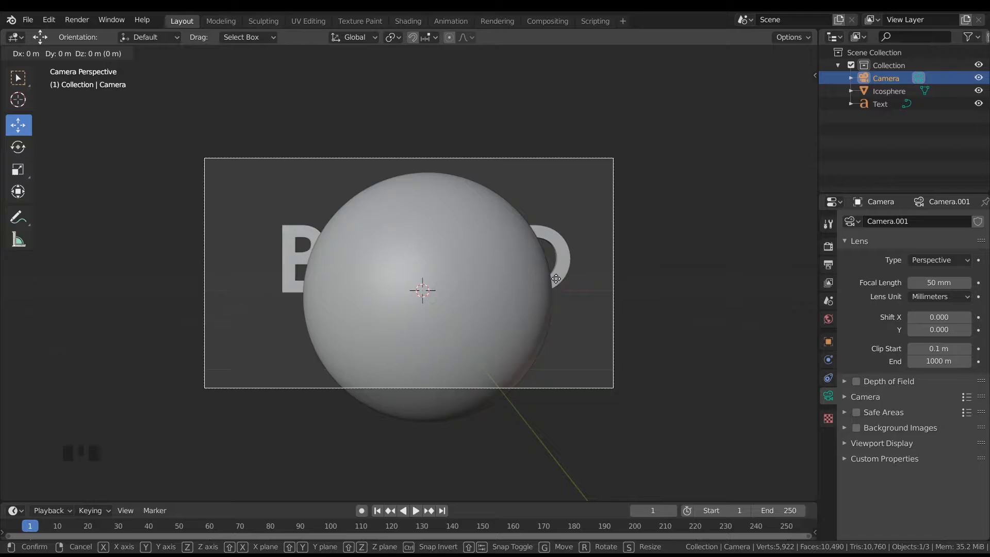
key(x)
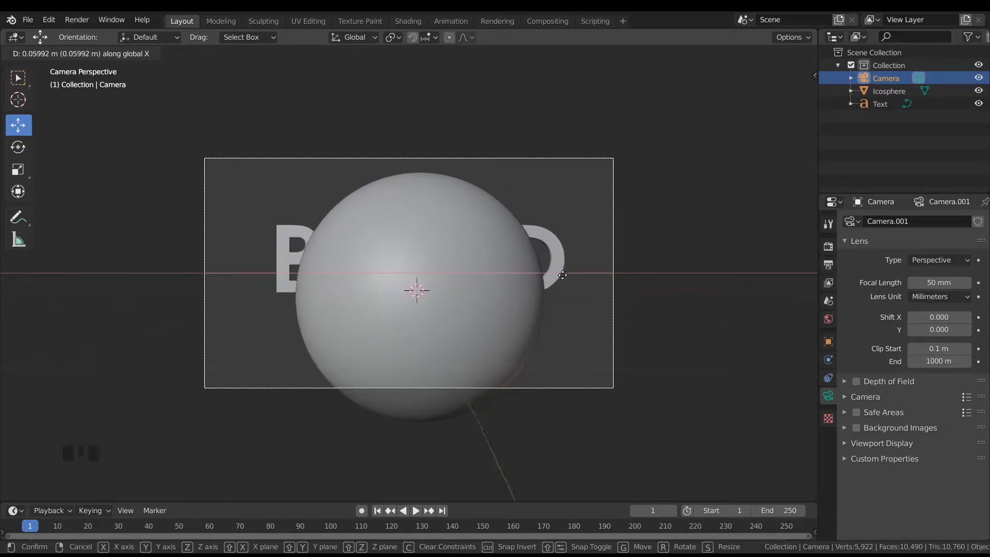
key(x)
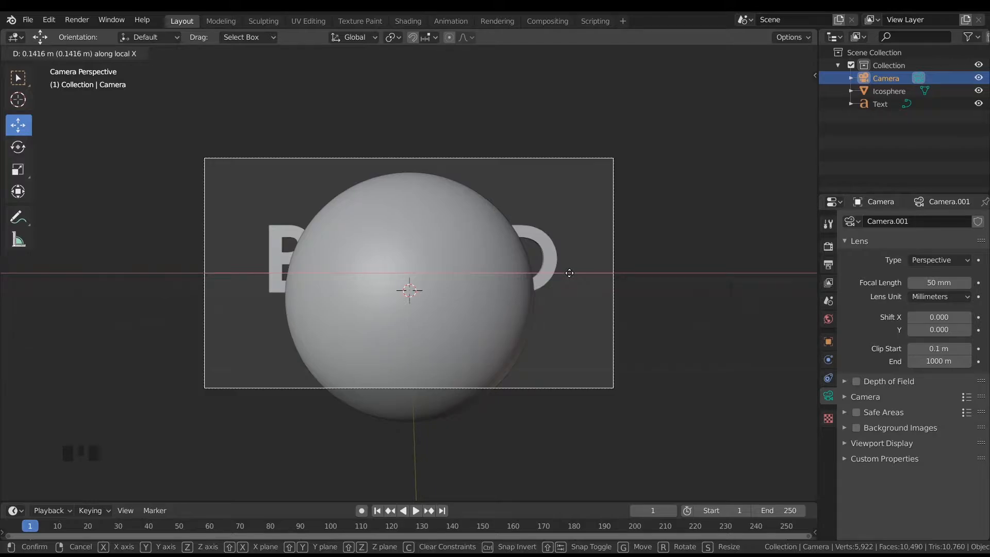
click(569, 273)
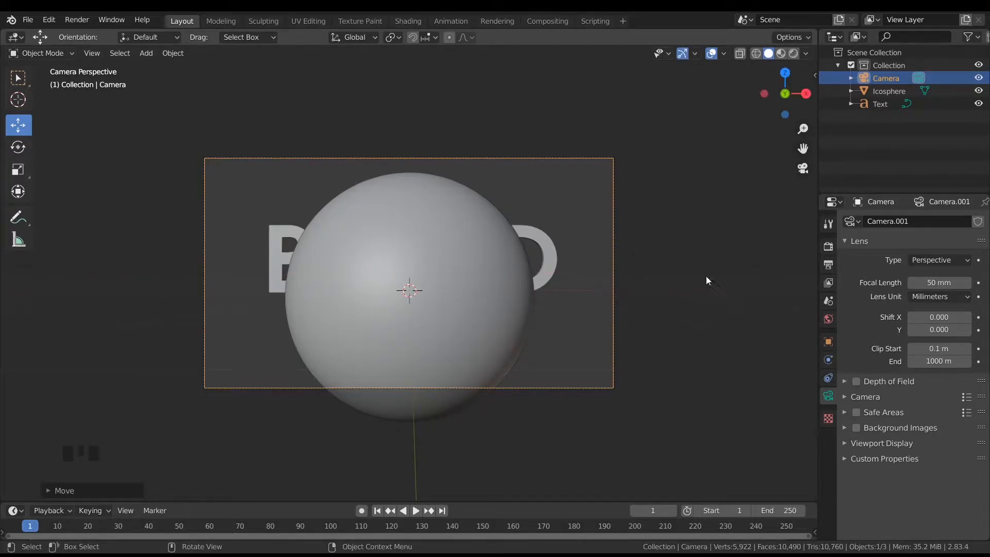
Set the camera's focal length to 45 mm
click(828, 400)
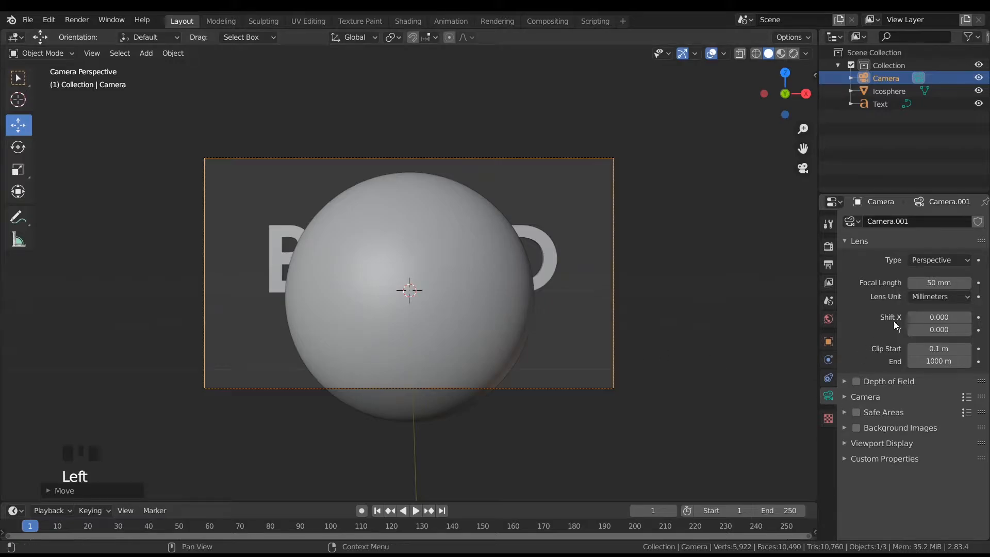
click(939, 284)
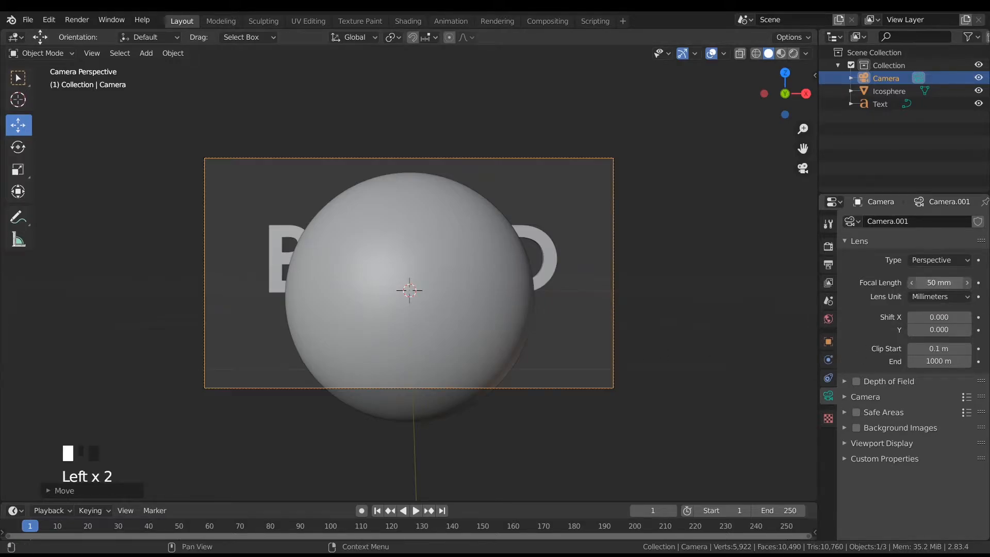
drag(939, 283, 915, 283)
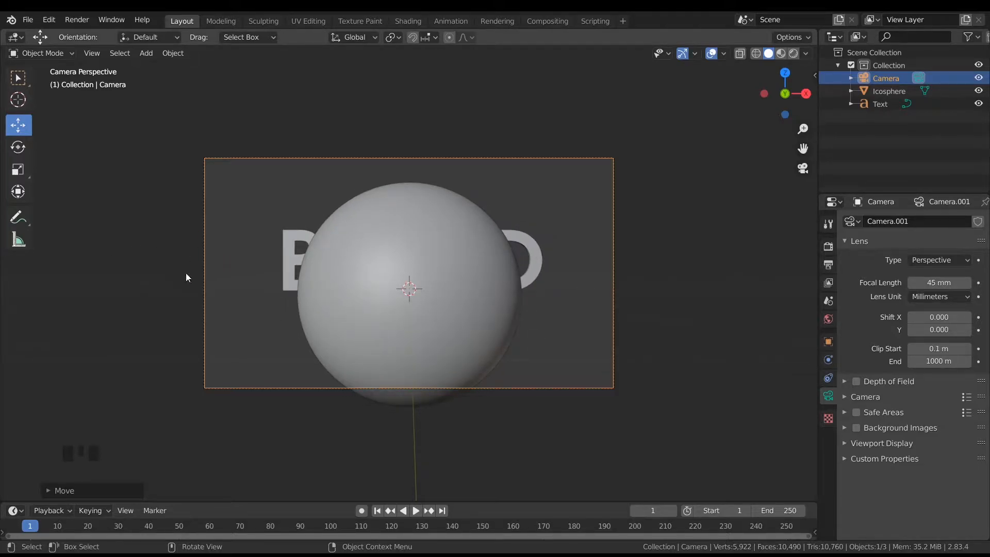
mouse_move(938, 282)
mouse_down()
mouse_move(896, 282)
mouse_move(959, 283)
mouse_move(926, 282)
mouse_up()
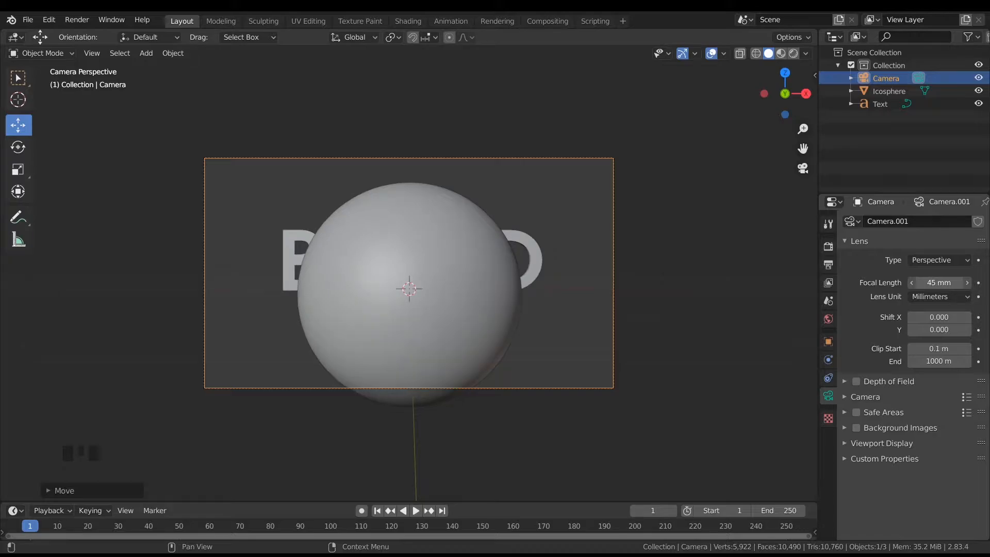
Raise the ico sphere to the centre of the camera frame and stretch it along X and Z until it spans the frame
click(419, 274)
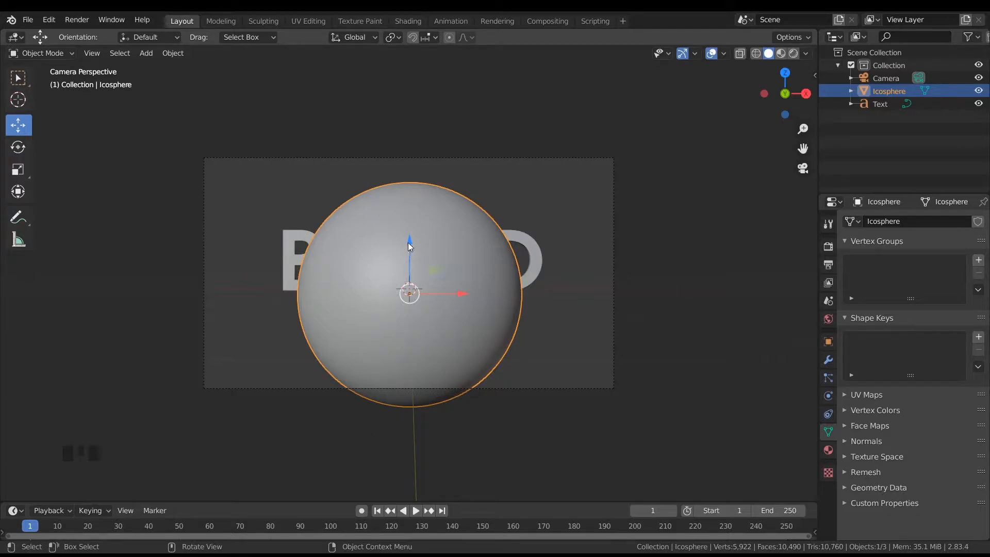
drag(408, 243, 409, 223)
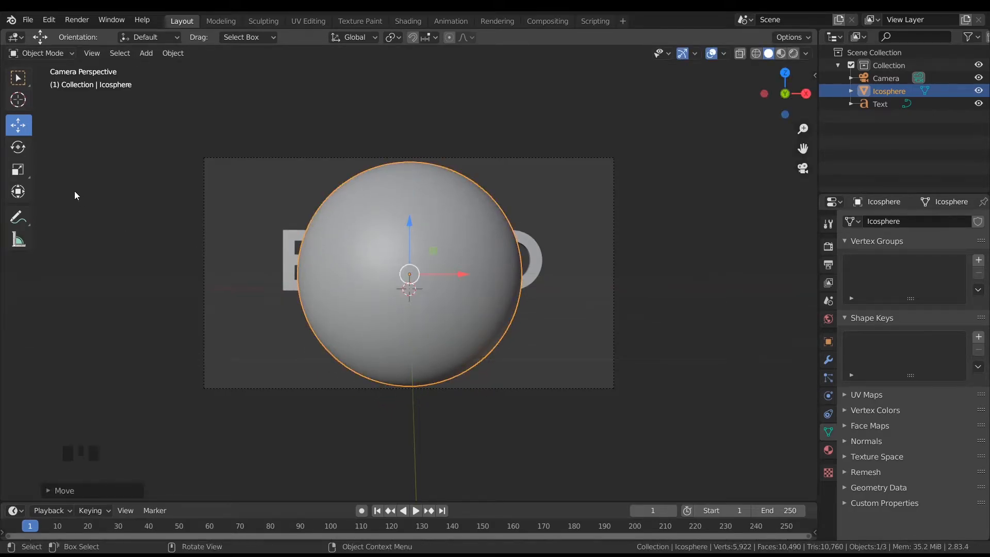
click(17, 193)
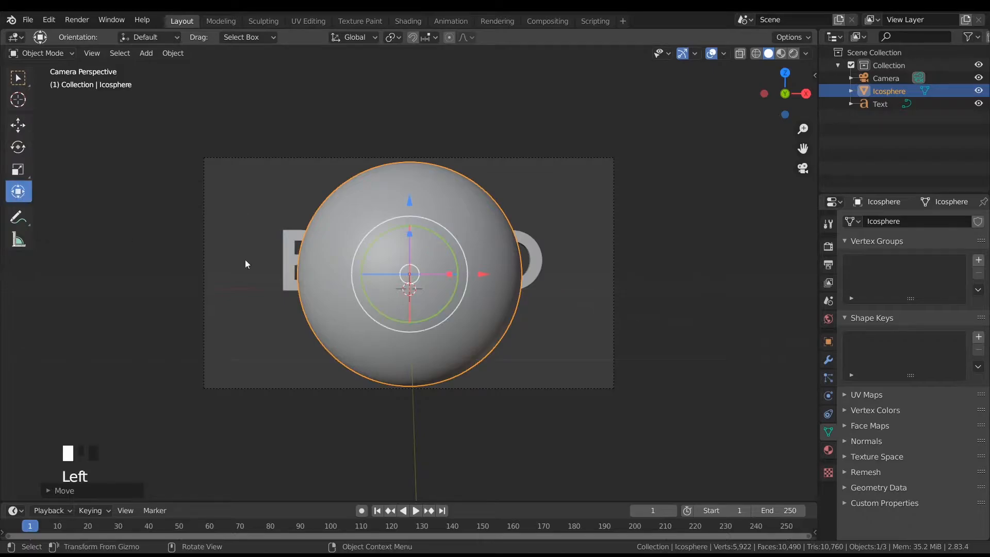
scroll(403, 238, up, 5)
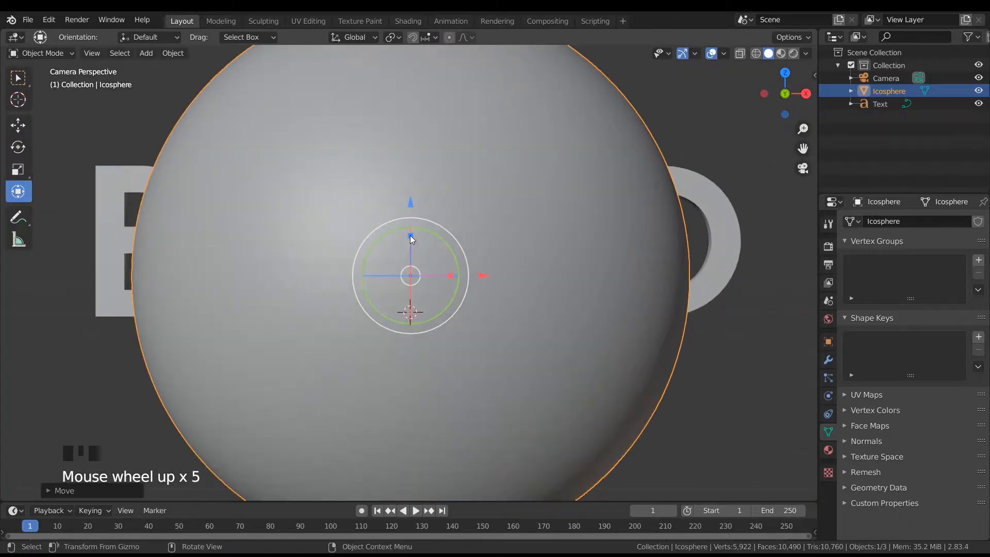
scroll(411, 242, down, 4)
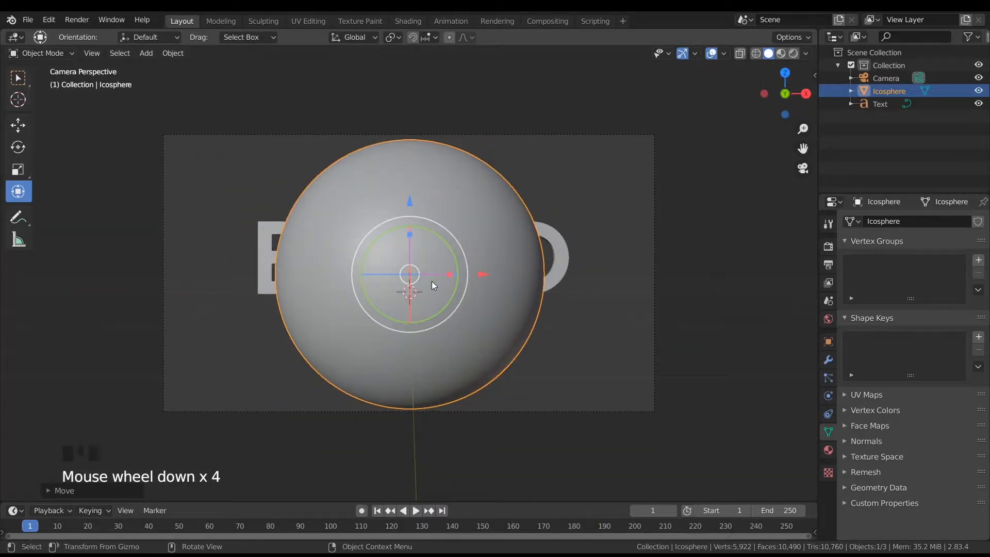
drag(447, 274, 484, 274)
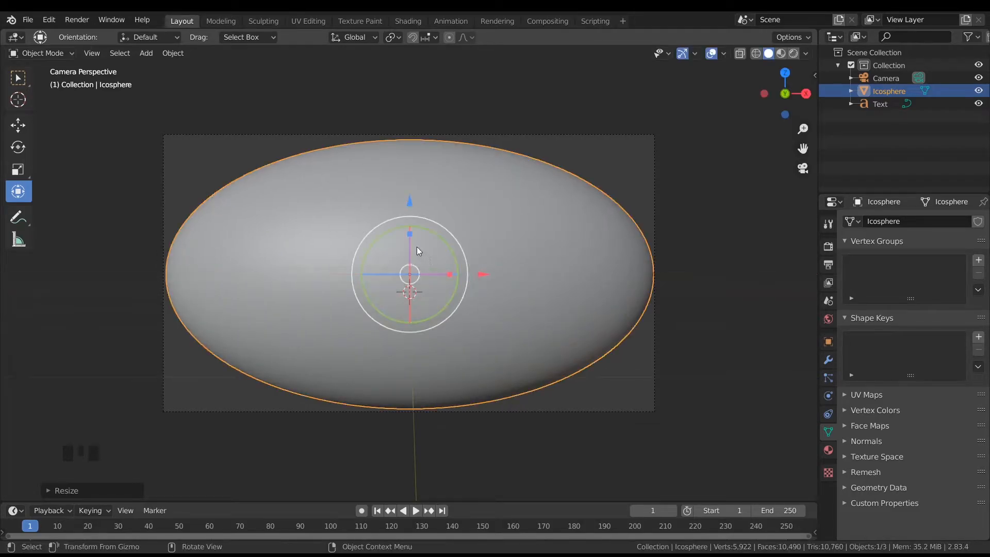
drag(409, 235, 410, 231)
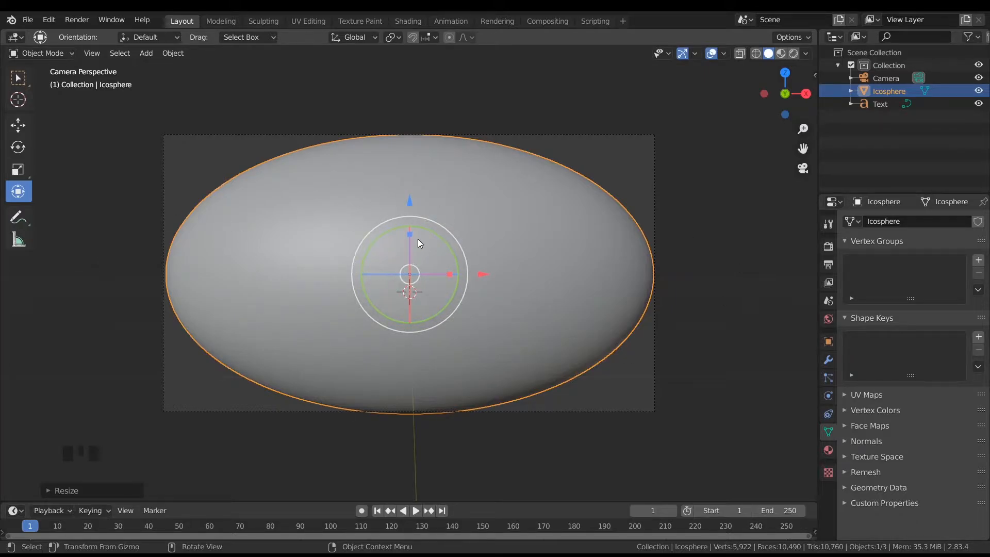
drag(410, 235, 409, 232)
drag(450, 274, 452, 275)
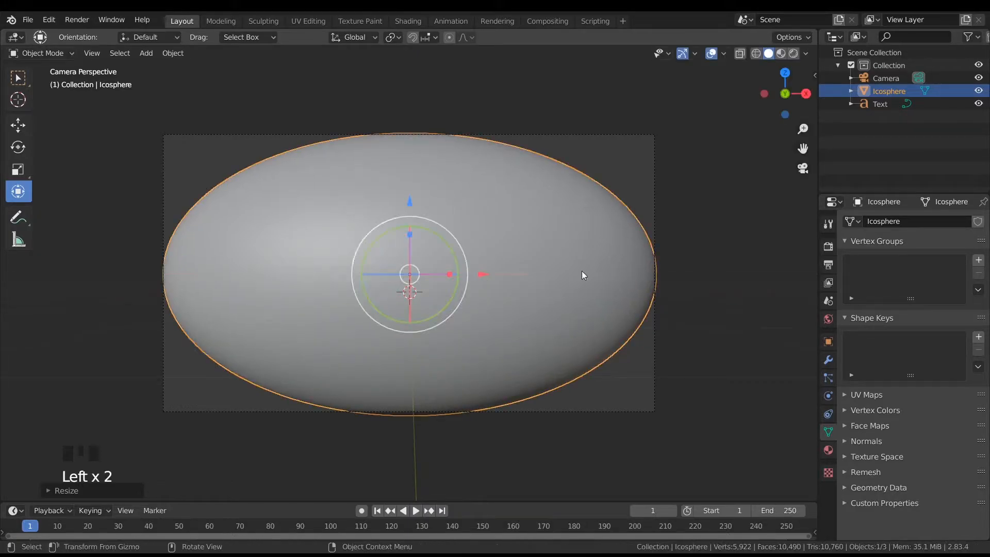
Add a Decimate modifier to the stretched ico sphere
middle_drag(582, 275, 457, 291)
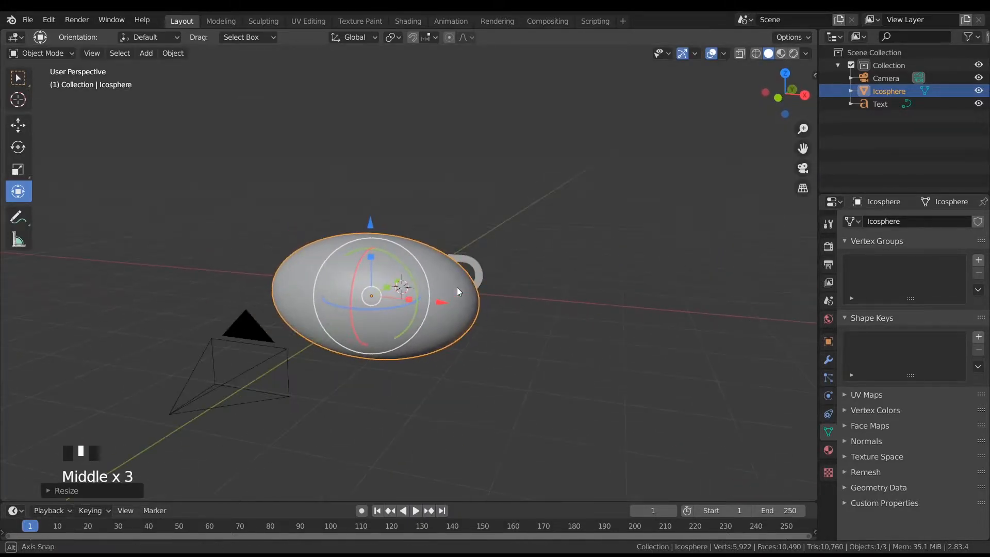
middle_drag(620, 323, 581, 322)
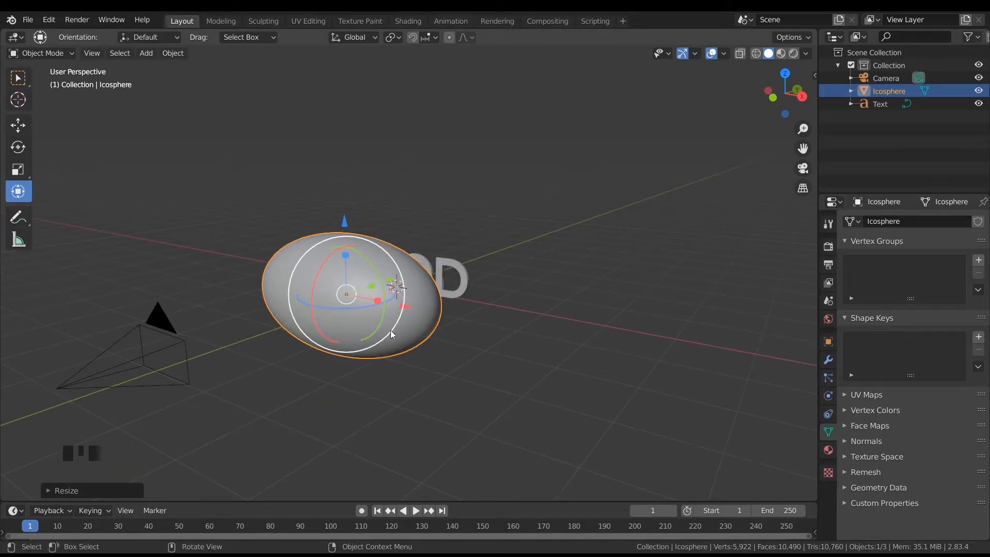
click(829, 359)
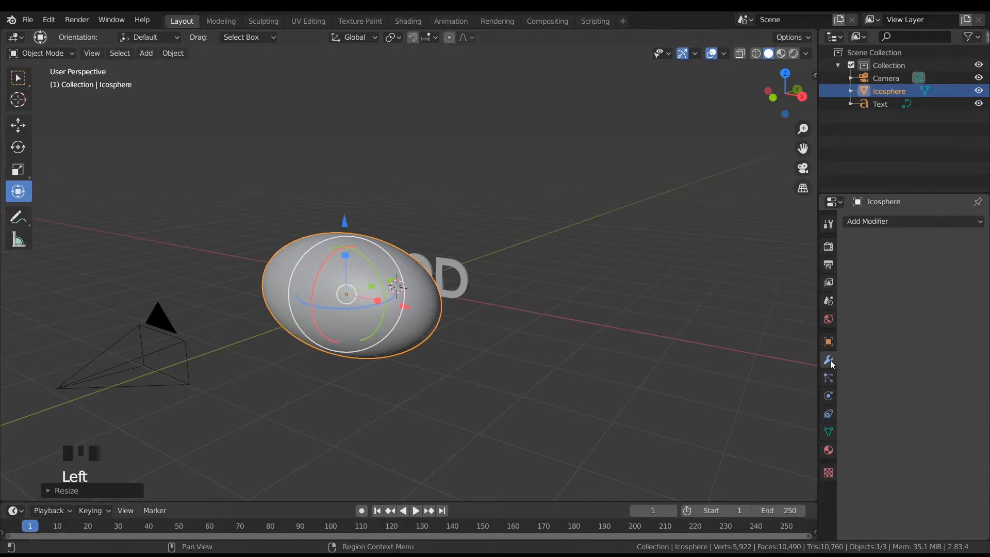
click(893, 220)
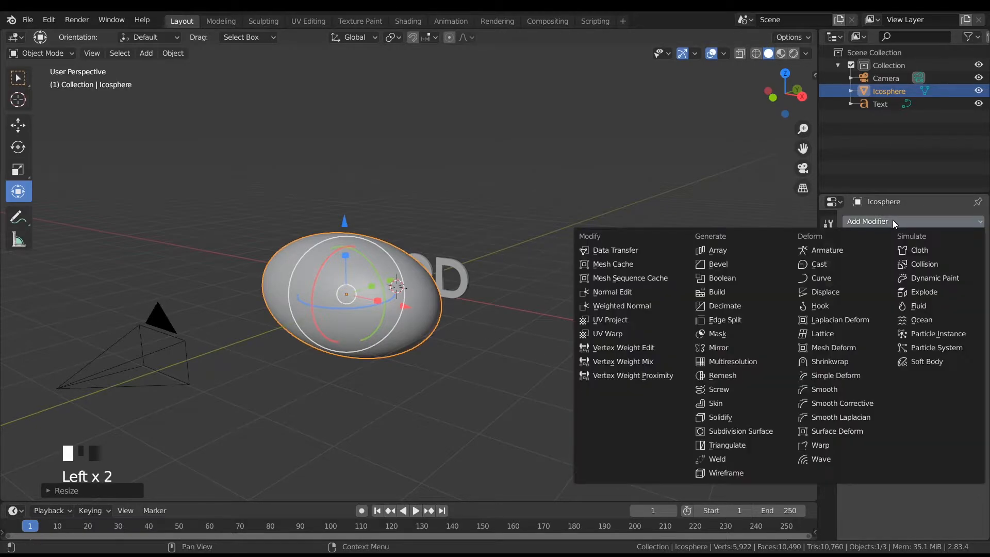
click(733, 306)
Lower the Decimate modifier's Collapse ratio to 0.0377 while looking through the camera
middle_drag(514, 320, 537, 323)
scroll(537, 323, up, 2)
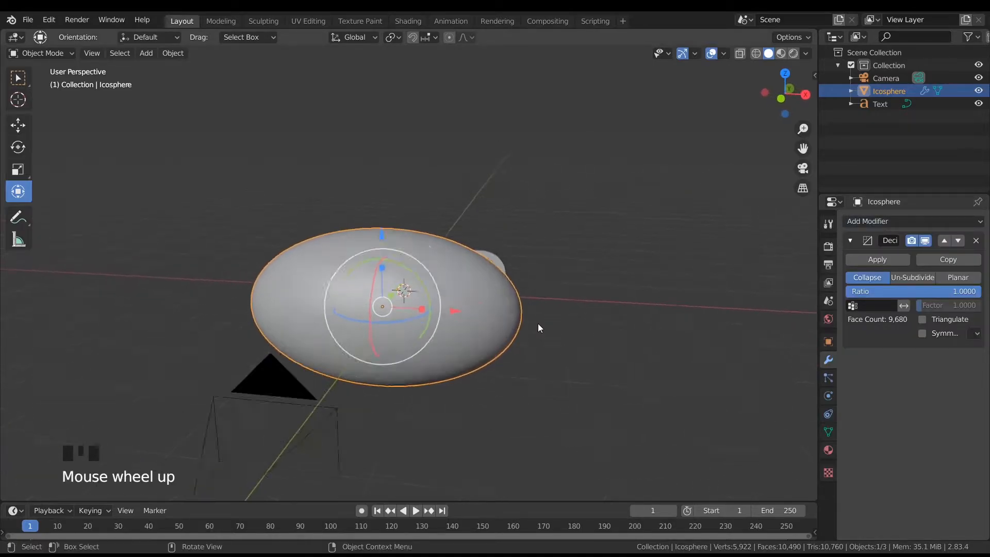
scroll(537, 323, up, 1)
scroll(681, 410, down, 2)
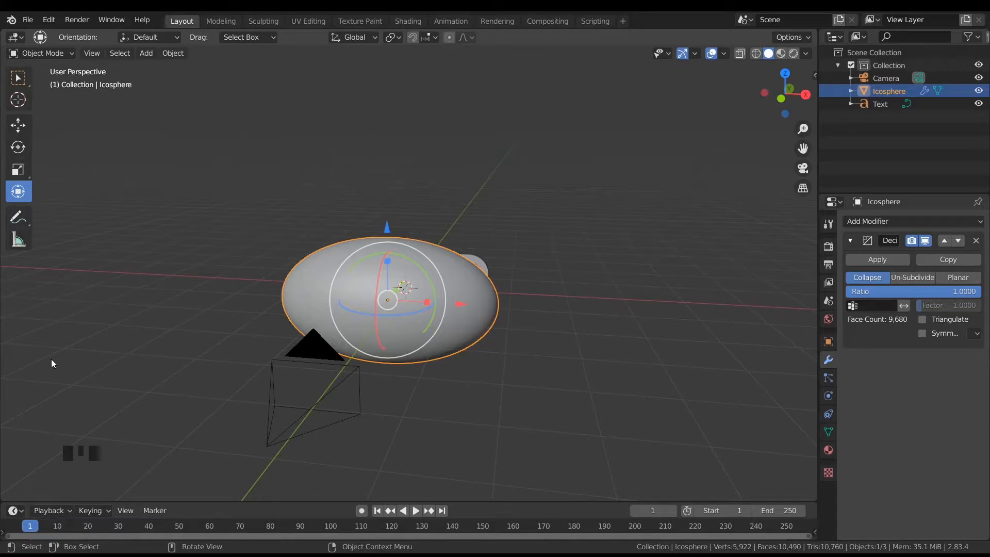
key(KP_0)
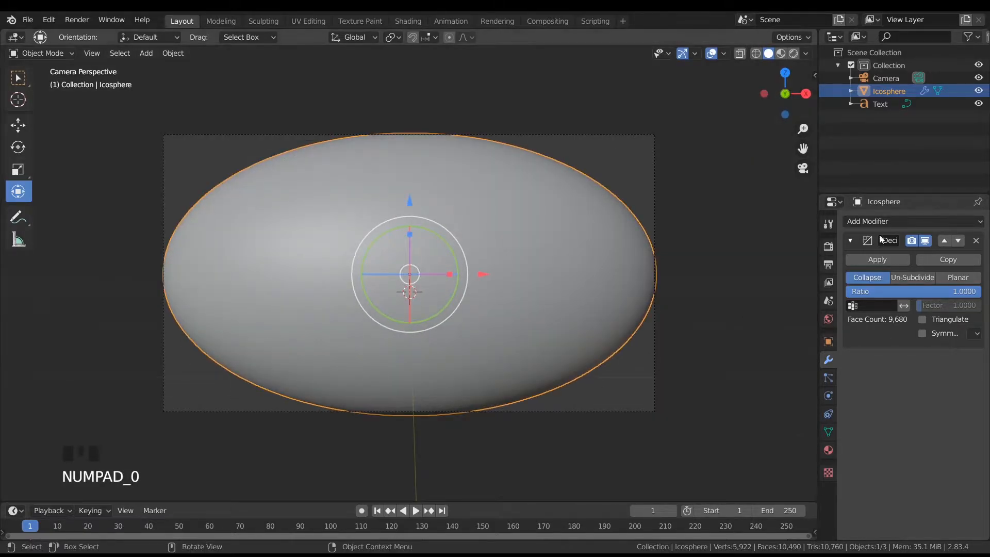
drag(976, 291, 850, 292)
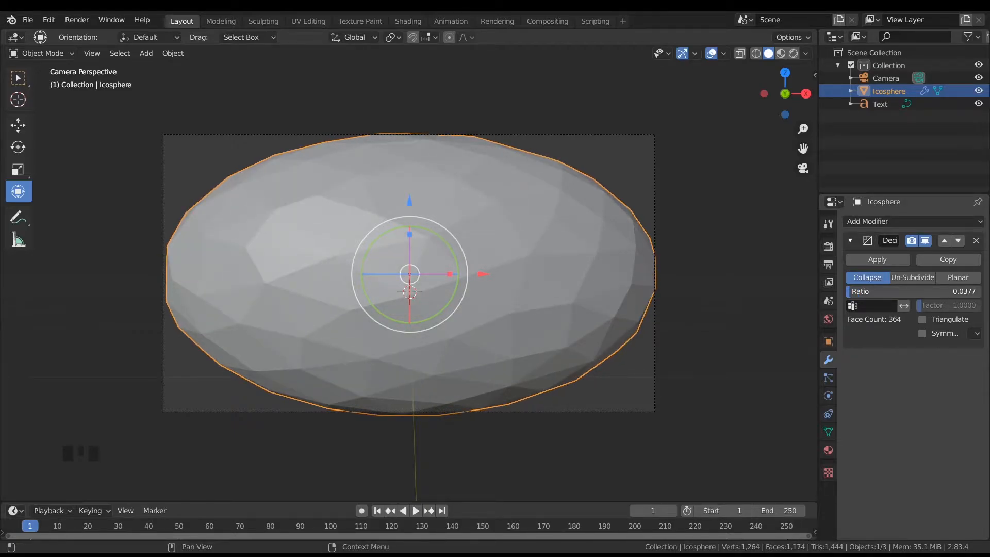
Examine the decimated ico sphere's faceted surface from several angles and distances
middle_drag(323, 224, 416, 236)
scroll(415, 236, up, 3)
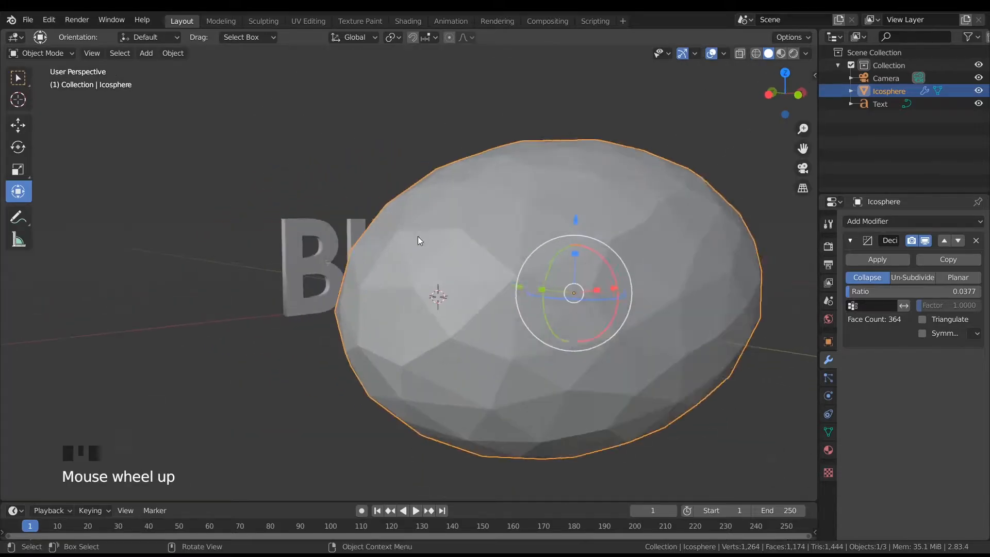
scroll(471, 247, down, 3)
middle_click(471, 247)
scroll(463, 248, up, 3)
scroll(462, 248, down, 2)
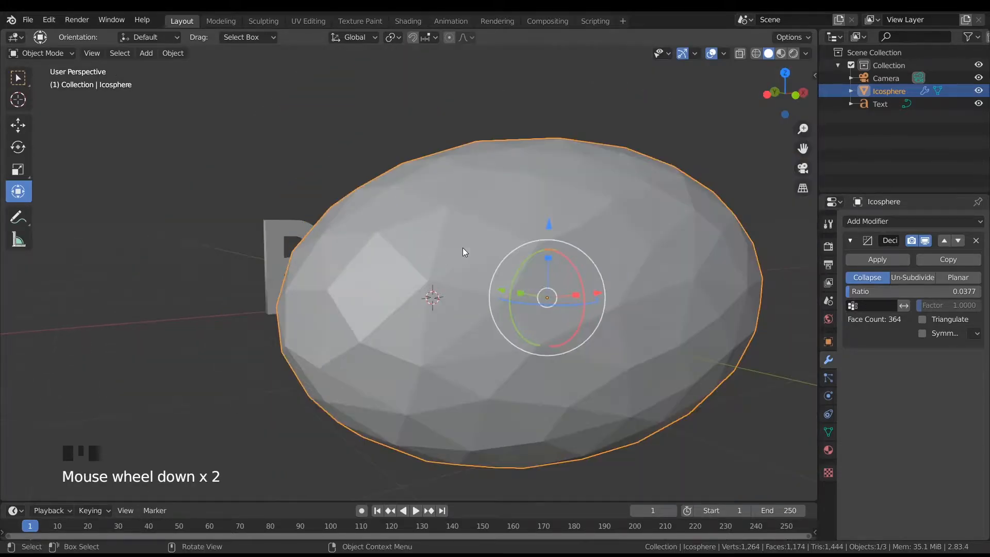
scroll(462, 247, down, 1)
middle_click(462, 248)
middle_drag(462, 248, 485, 265)
scroll(416, 246, up, 4)
scroll(456, 243, down, 4)
middle_click(455, 243)
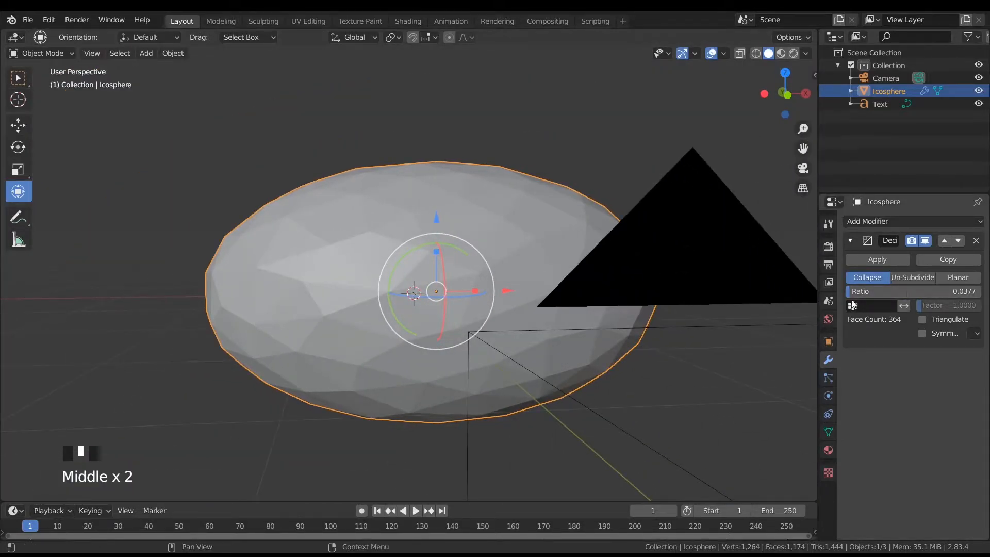
middle_drag(754, 320, 643, 357)
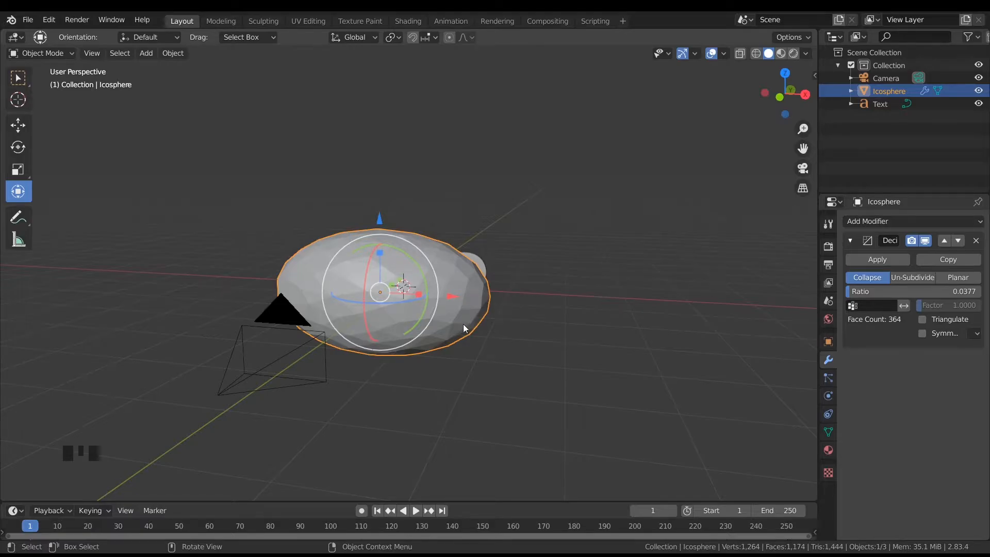
Create a new material for the ico sphere and look through its surface, blend and refraction settings
click(449, 271)
click(469, 349)
click(828, 449)
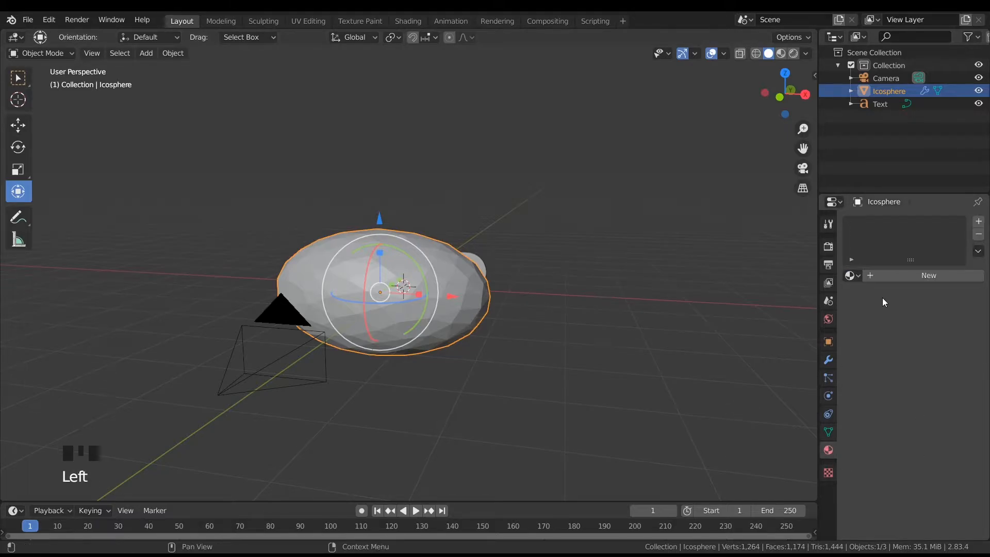
click(923, 277)
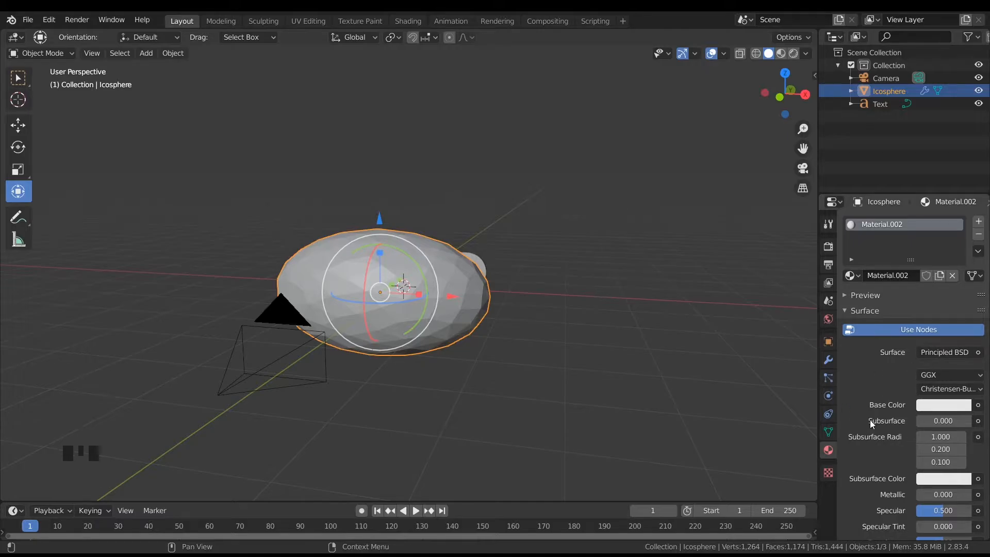
scroll(871, 418, down, 4)
scroll(874, 414, down, 17)
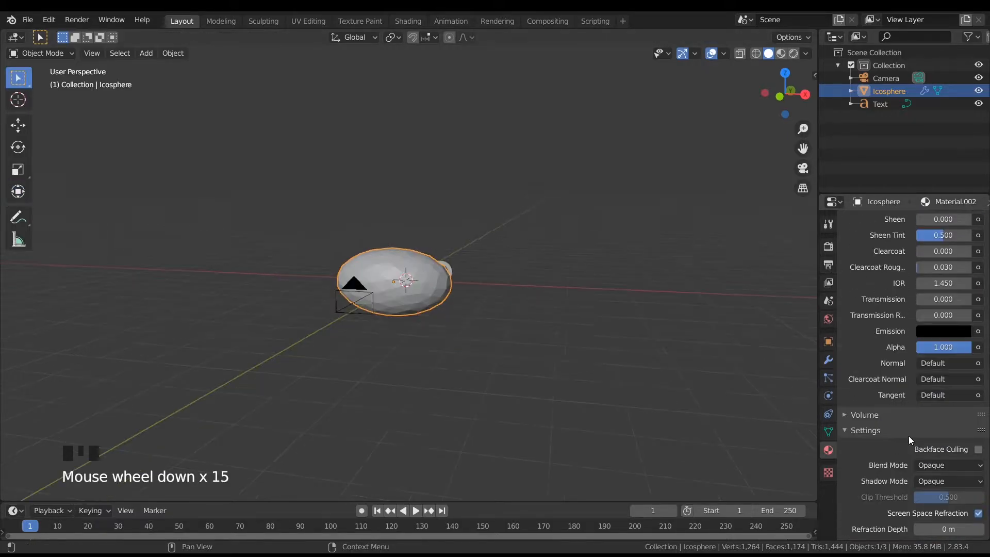
scroll(927, 448, down, 8)
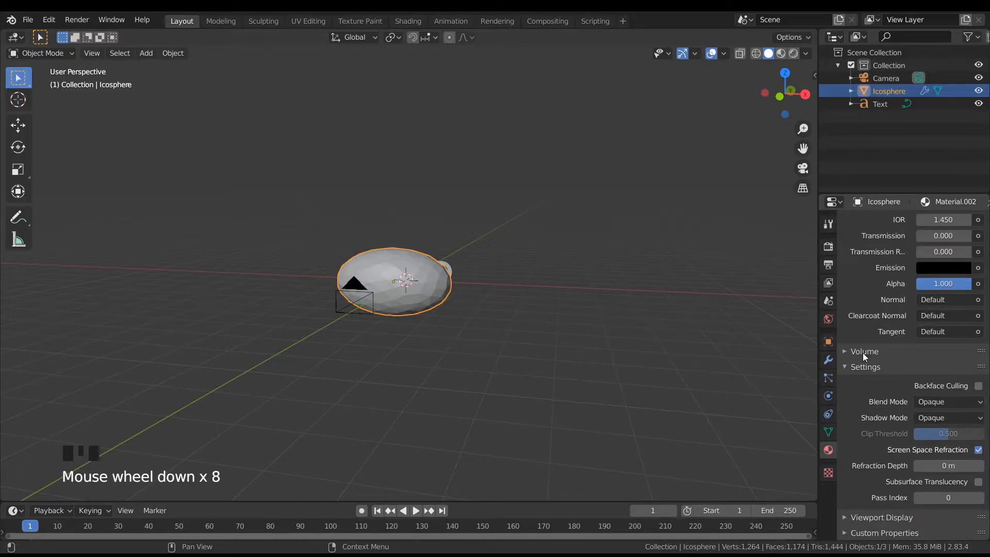
scroll(866, 343, up, 5)
scroll(866, 341, up, 2)
Display the viewport in rendered shading and darken the world background colour to black
key(z)
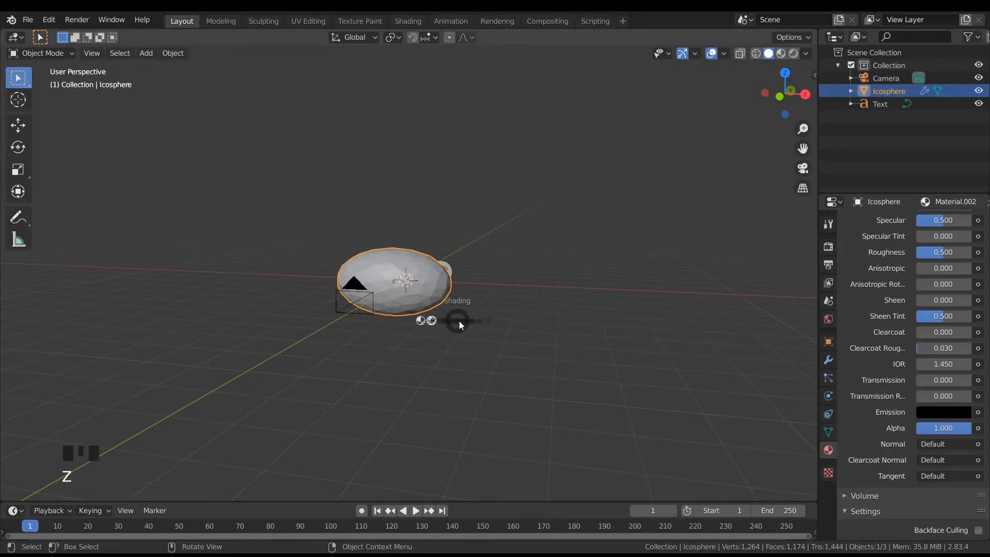
click(450, 259)
mouse_move(483, 300)
middle_down()
mouse_move(504, 303)
mouse_move(461, 288)
mouse_move(549, 293)
mouse_move(521, 292)
middle_up()
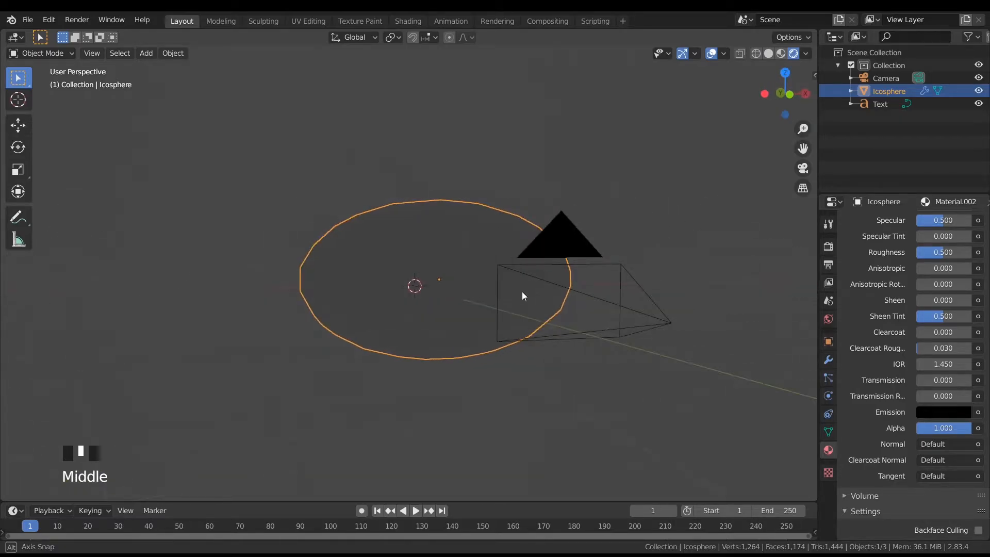
scroll(520, 292, down, 5)
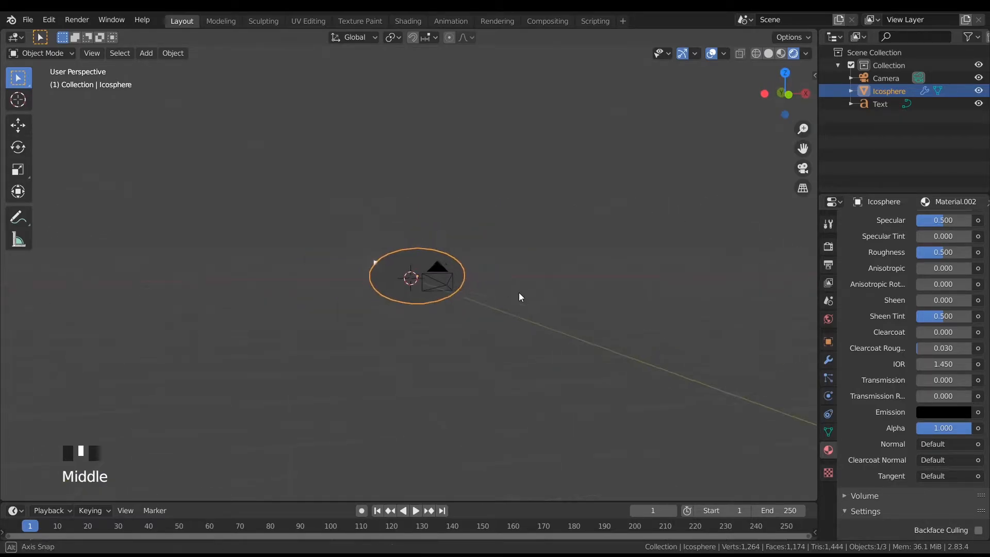
click(828, 319)
click(947, 305)
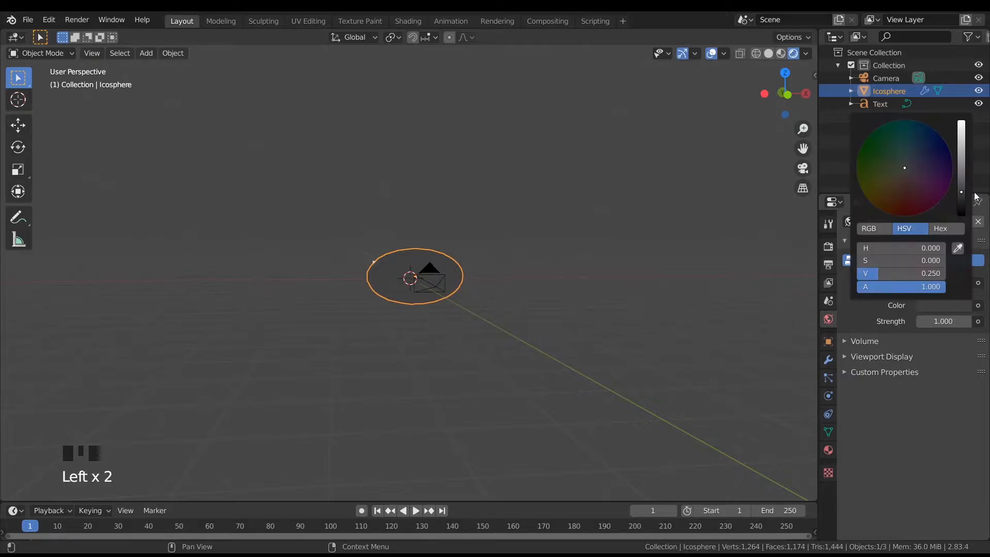
drag(963, 194, 962, 216)
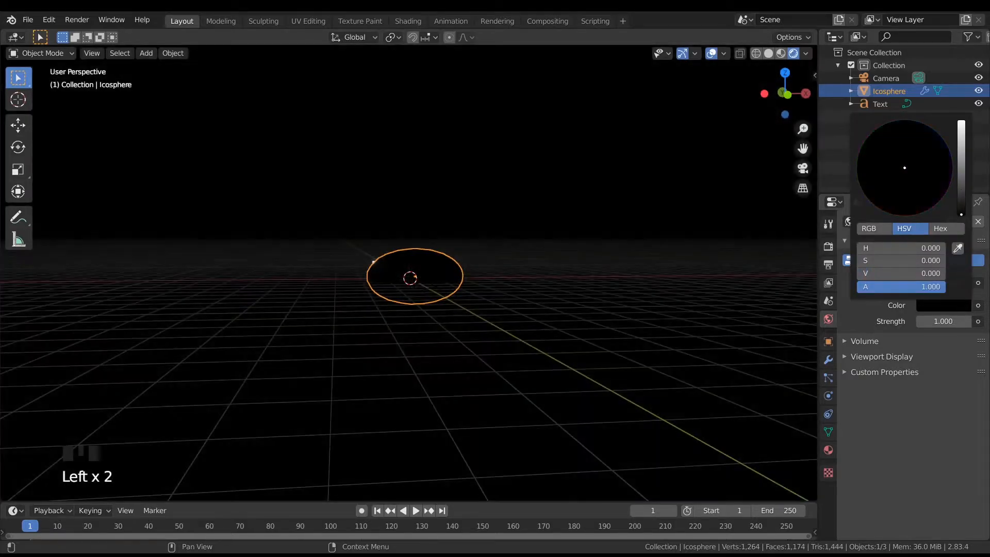
Set the ico sphere material's Roughness to 0.000 and Transmission to 1.000
middle_drag(563, 312, 535, 319)
scroll(534, 322, up, 2)
scroll(530, 318, up, 5)
scroll(534, 318, down, 2)
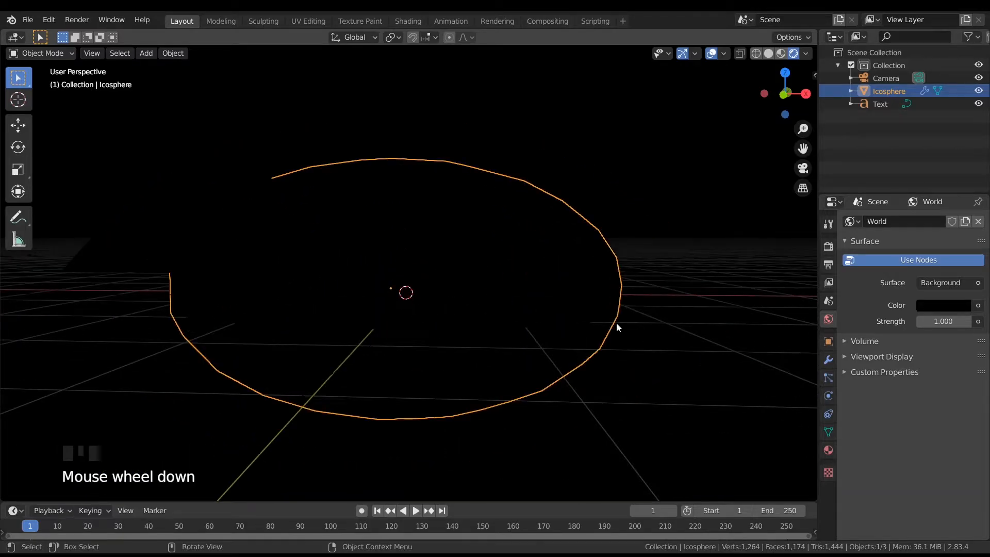
click(826, 451)
scroll(919, 337, up, 5)
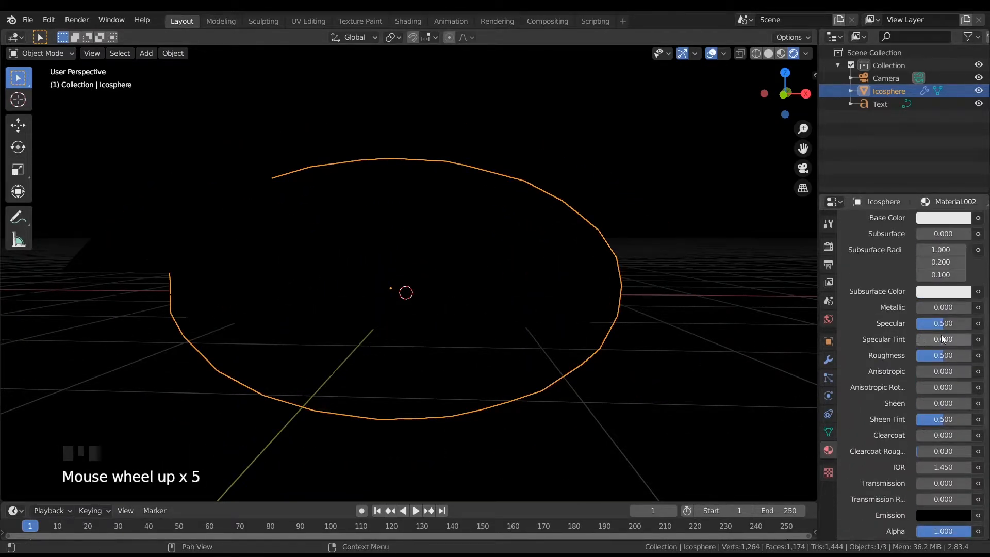
drag(943, 357, 972, 379)
scroll(915, 356, down, 5)
middle_drag(484, 333, 572, 325)
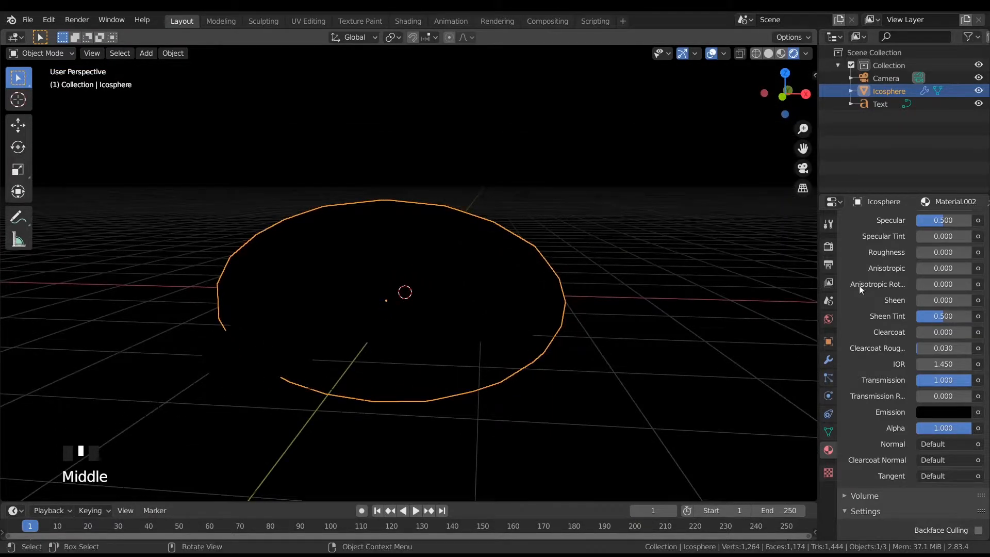
Enable Refraction in Eevee's Screen Space Reflections render settings
click(827, 247)
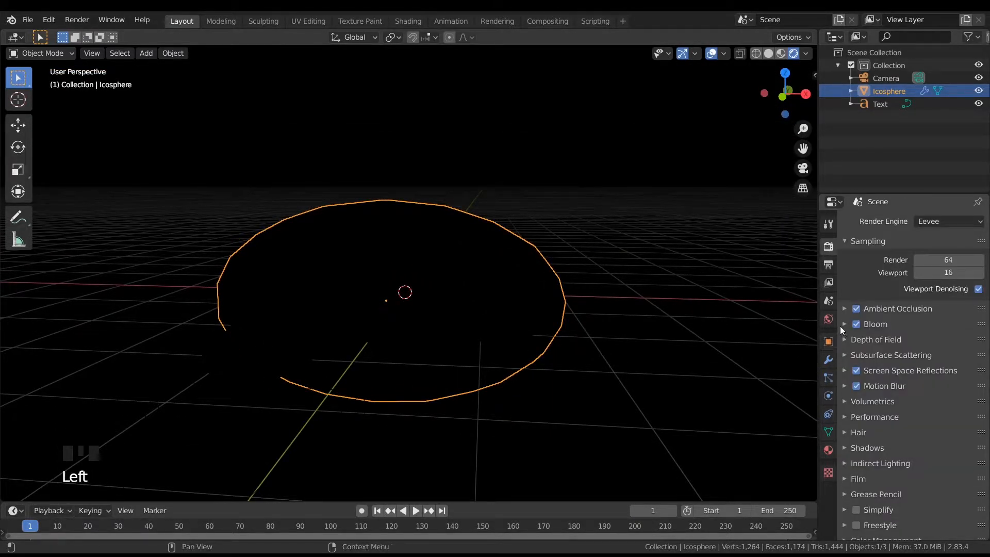
click(844, 370)
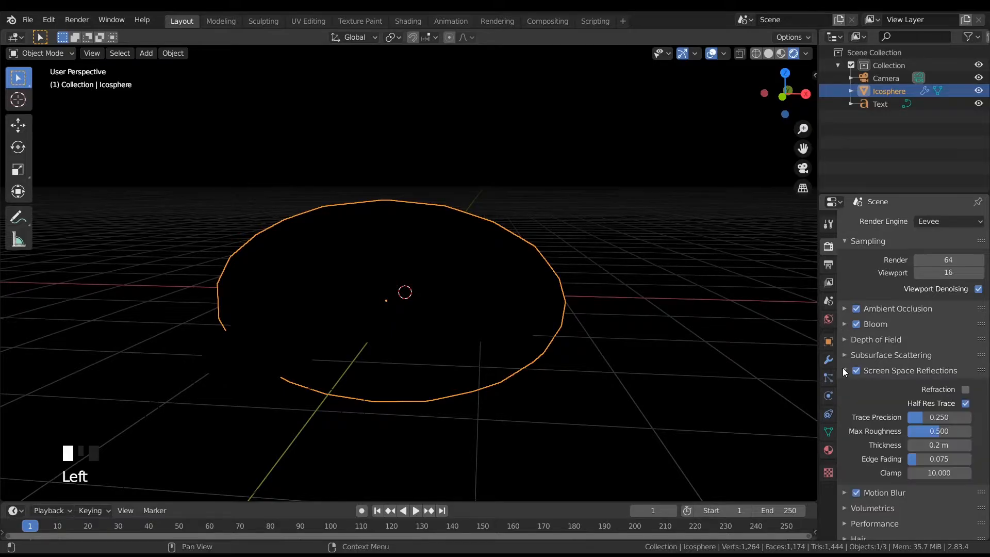
click(965, 389)
Examine how the glowing text refracts through the faceted ico sphere from several angles and distances
middle_click(534, 366)
scroll(537, 358, up, 3)
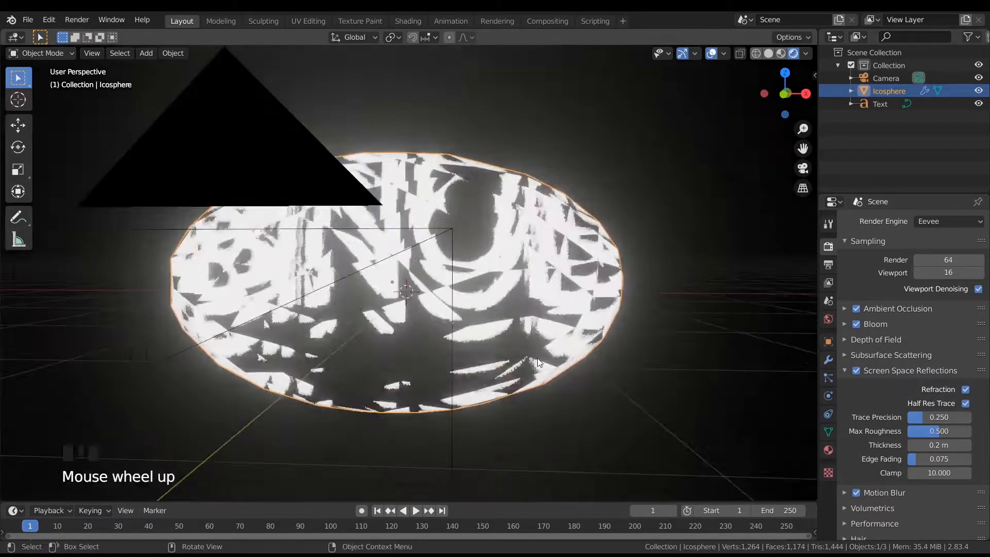
scroll(536, 355, down, 4)
middle_drag(534, 348, 509, 234)
scroll(527, 338, up, 1)
scroll(517, 310, up, 4)
scroll(505, 283, down, 4)
scroll(530, 342, up, 3)
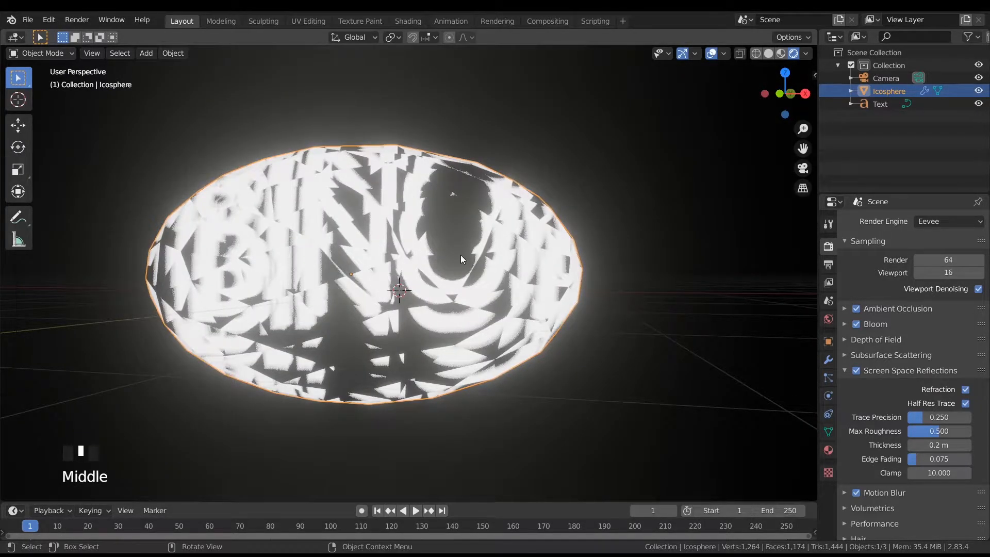
middle_drag(460, 255, 516, 247)
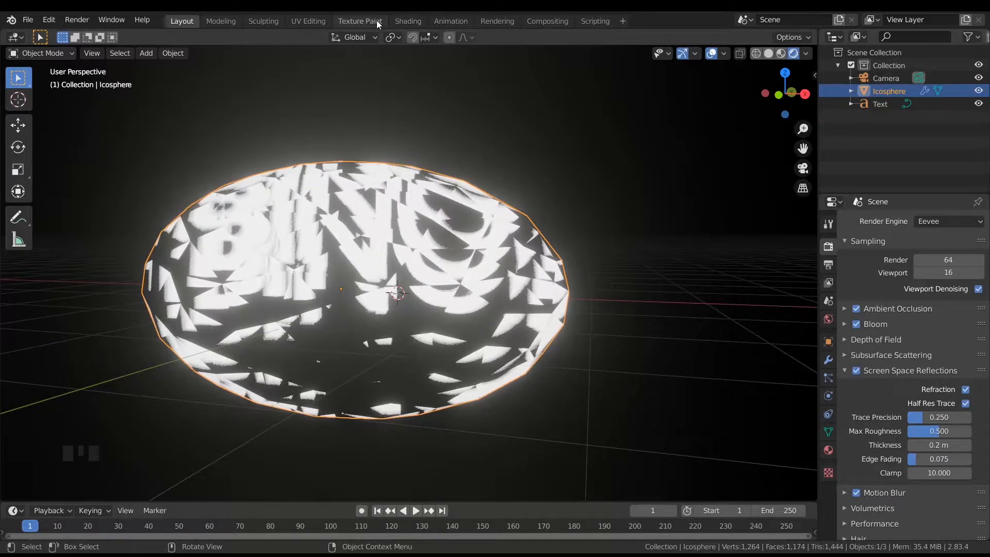
Switch to the Shading workspace and display its 3D viewport in rendered shading
click(404, 21)
middle_drag(471, 249, 499, 238)
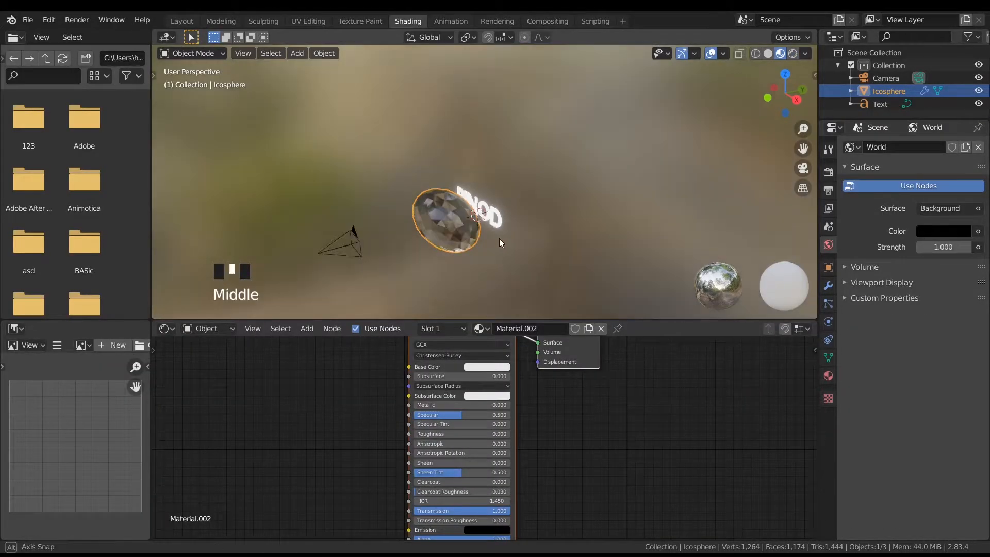
scroll(503, 235, up, 4)
middle_click(523, 218)
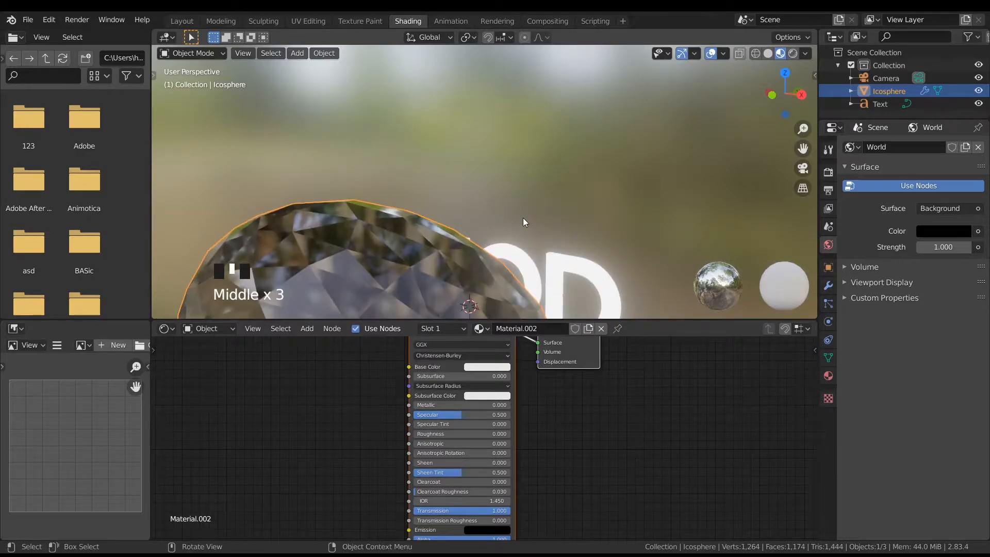
scroll(523, 218, down, 3)
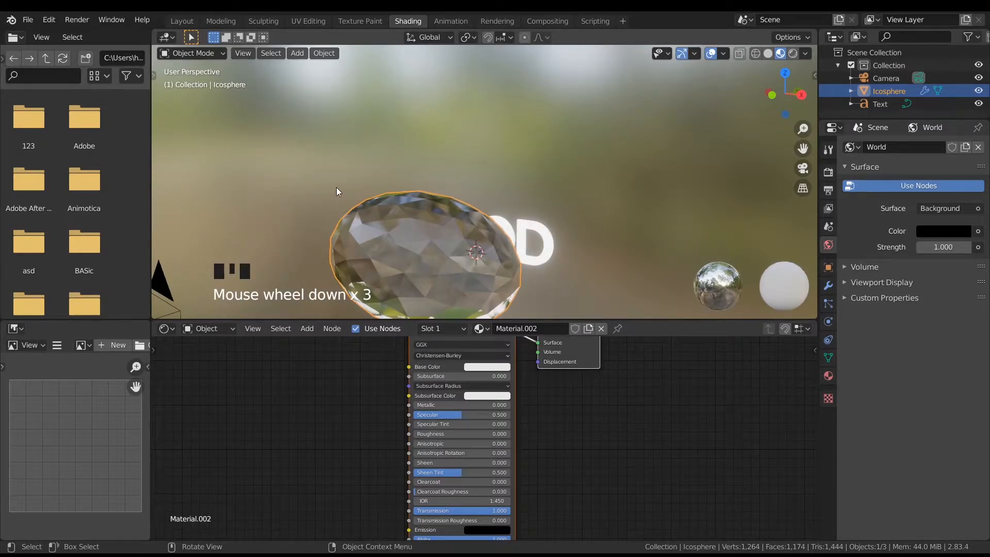
key(z)
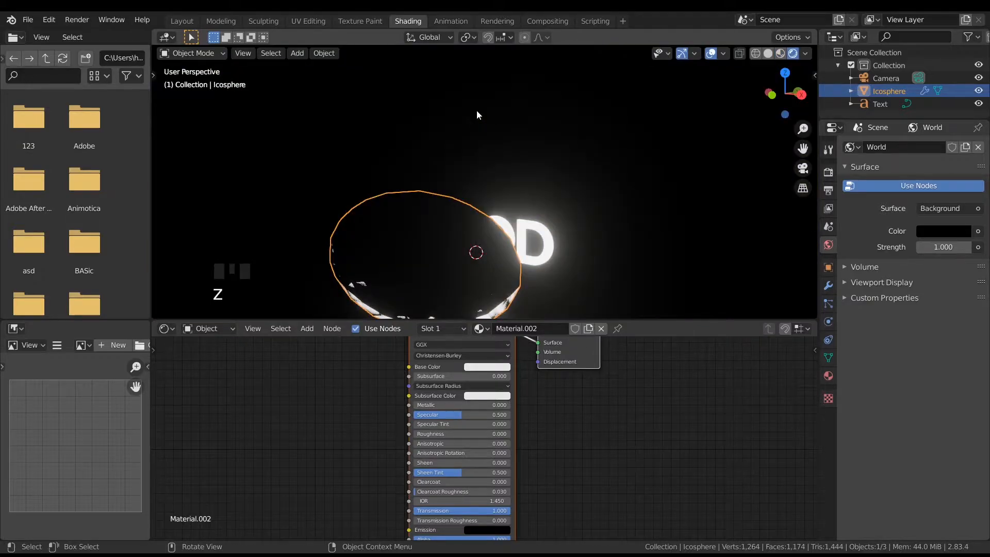
middle_drag(541, 223, 602, 216)
scroll(591, 213, down, 3)
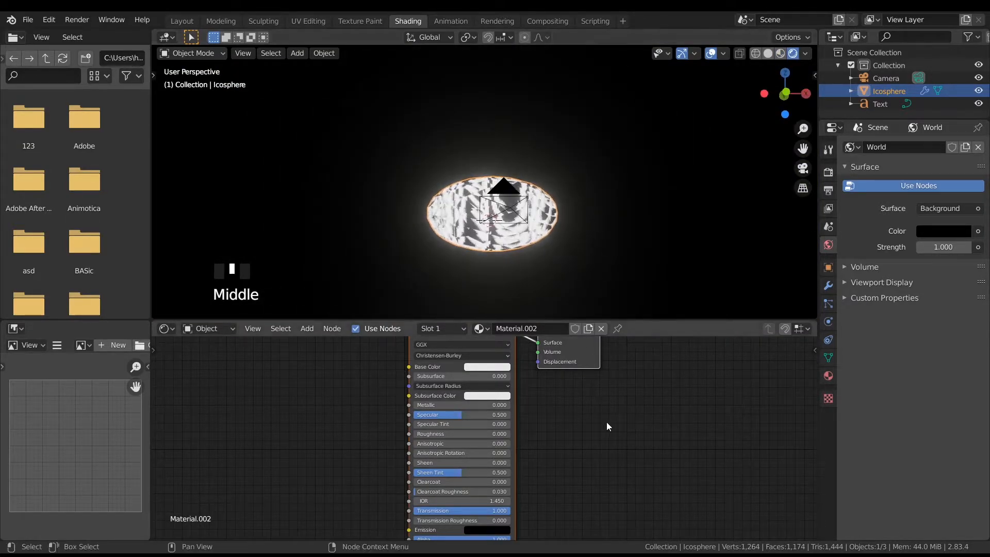
Inspect the material nodes of the glowing text, and reselect the ico sphere to show its own nodes
middle_drag(603, 421, 653, 493)
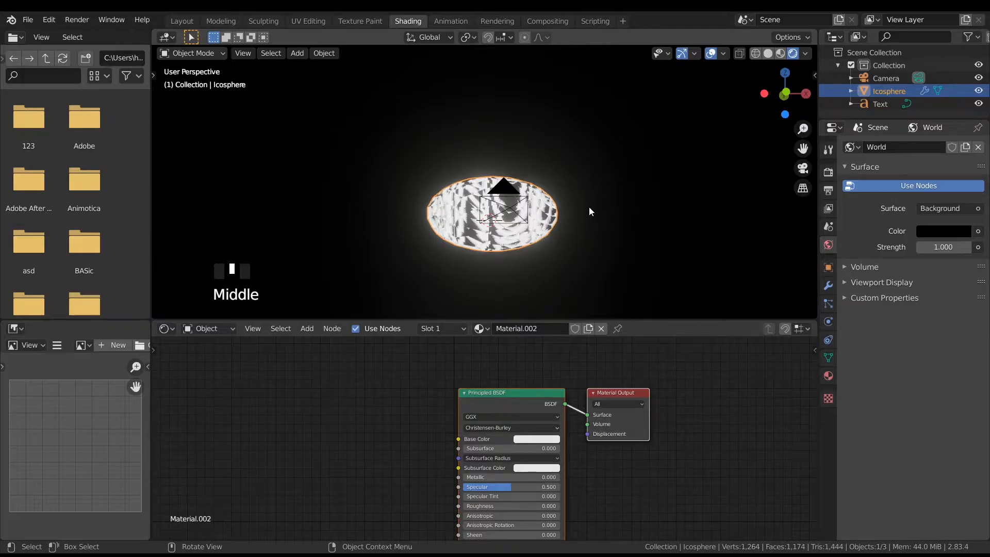
middle_drag(588, 206, 512, 220)
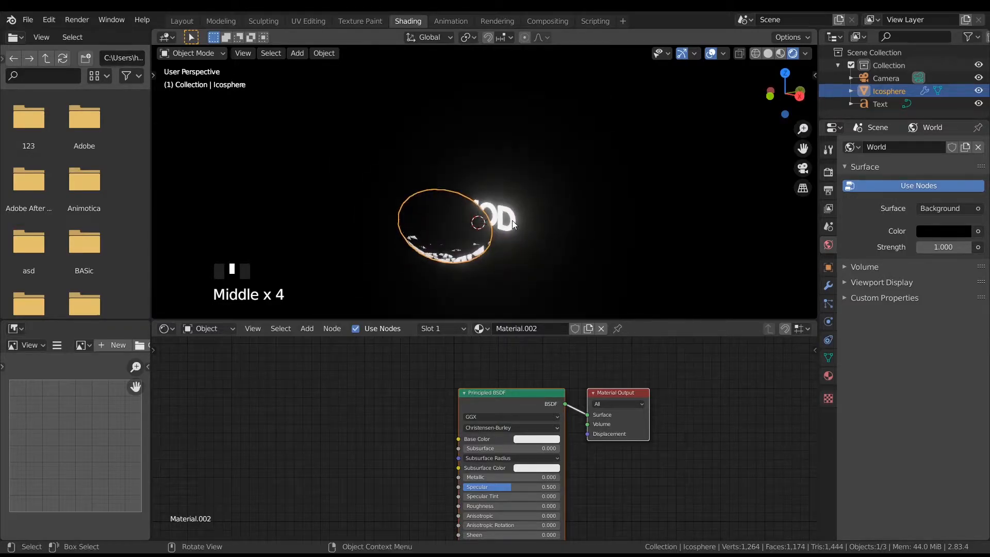
click(512, 221)
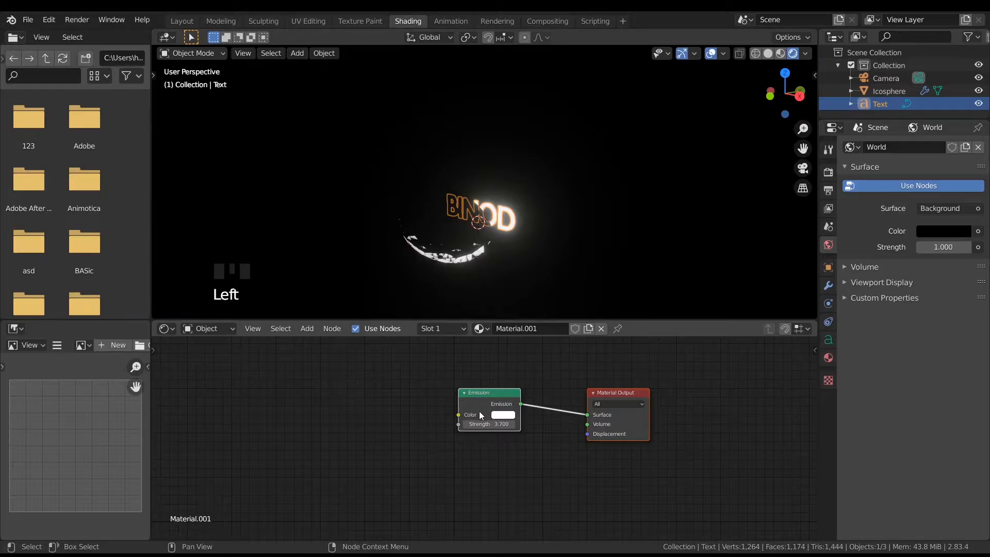
click(403, 237)
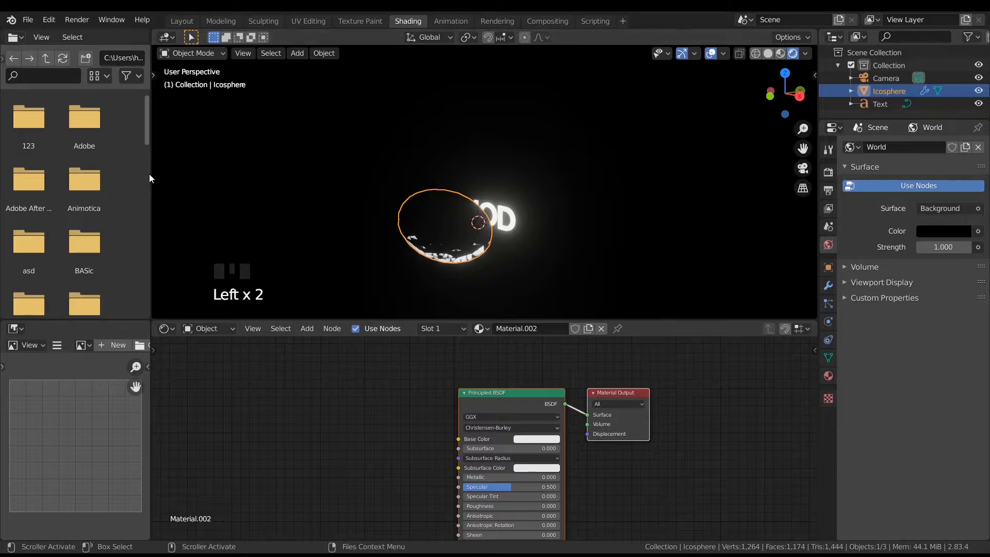
Join the file browser into the 3D viewport and the image editor into the shader editor to enlarge both
right_click(150, 174)
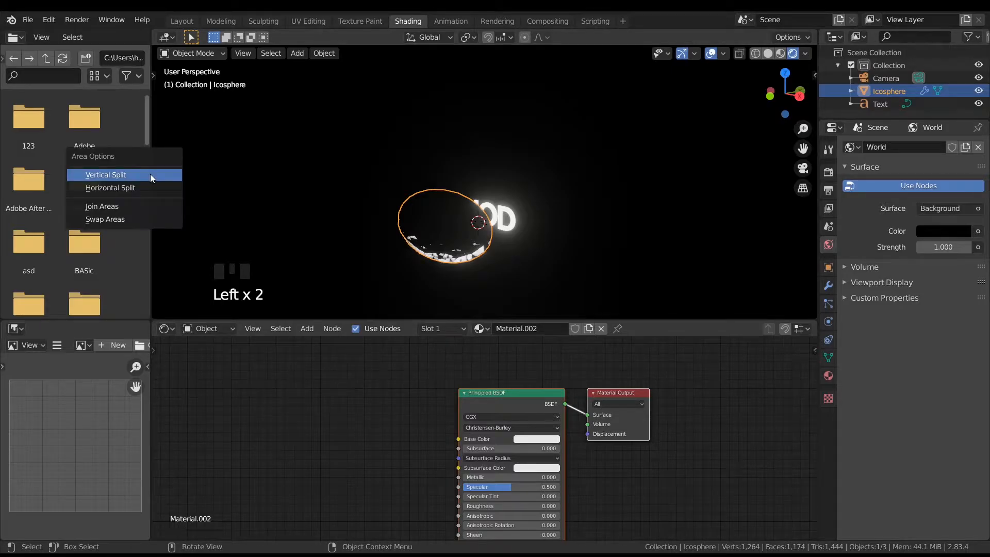
right_click(150, 204)
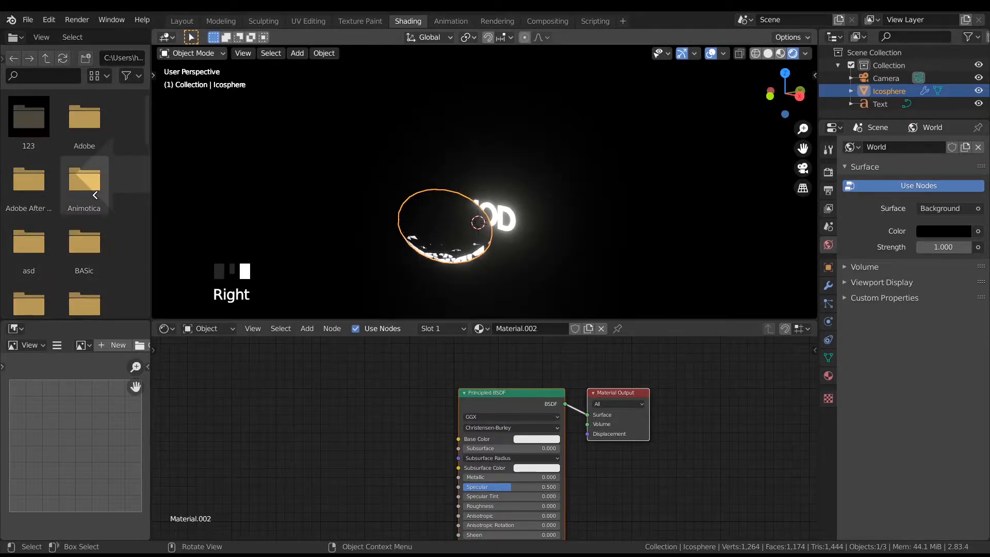
click(95, 195)
right_click(150, 445)
click(150, 445)
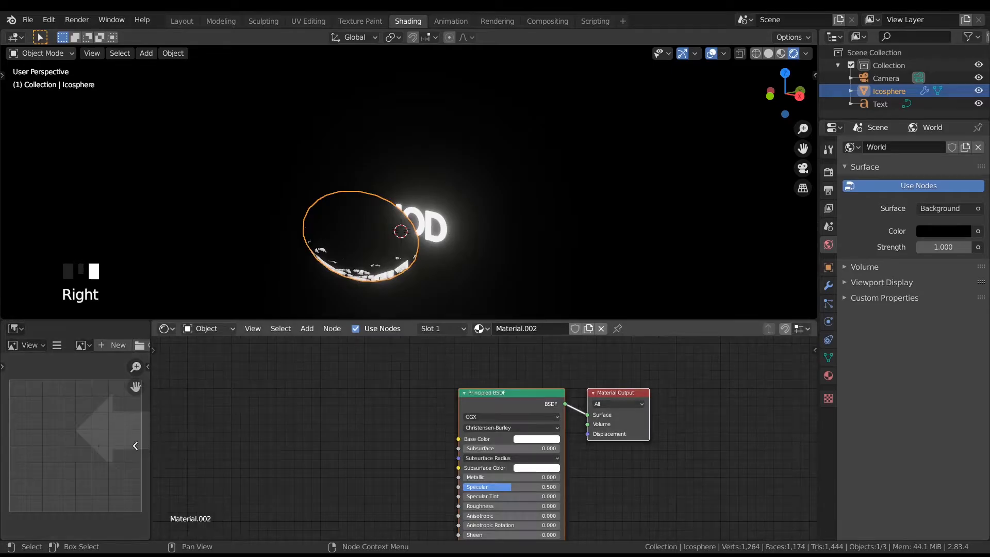
click(103, 443)
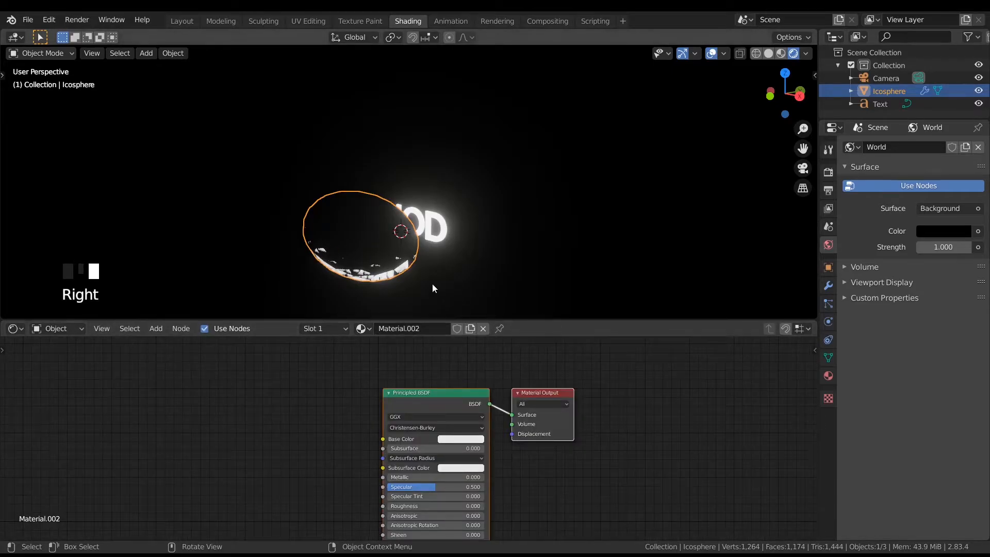
Look through the camera and delete the Principled BSDF node from the ico sphere's material
middle_drag(433, 284, 488, 252)
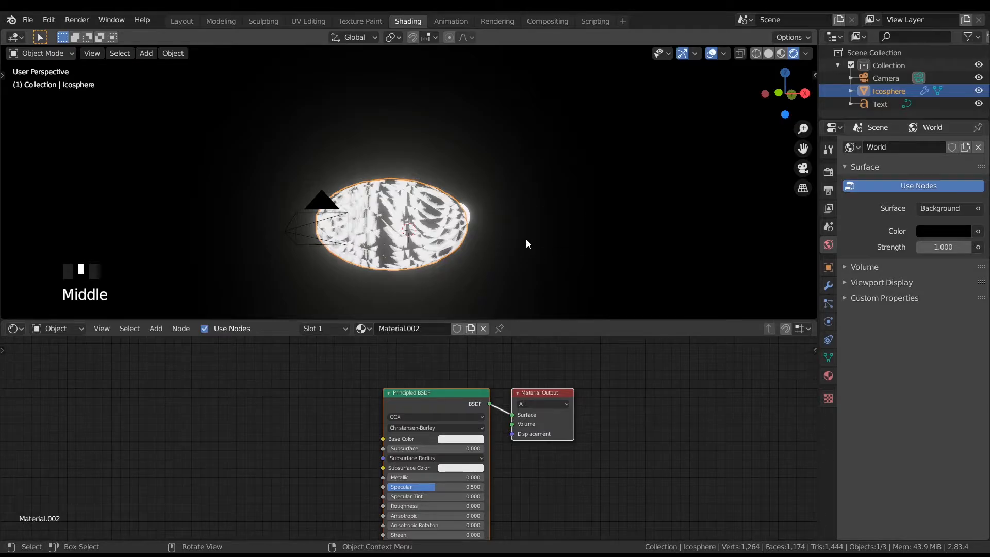
key(KP_0)
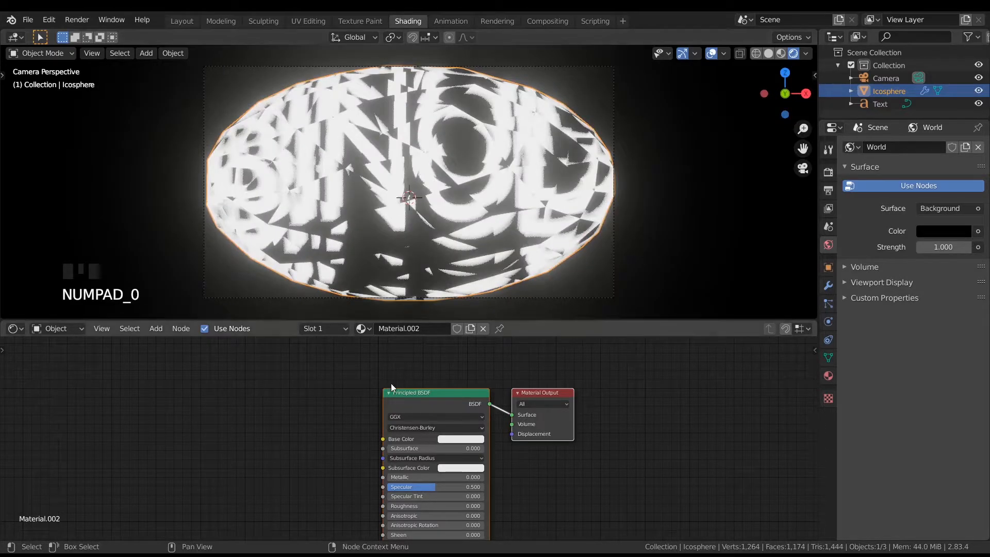
click(414, 393)
middle_drag(323, 403, 343, 372)
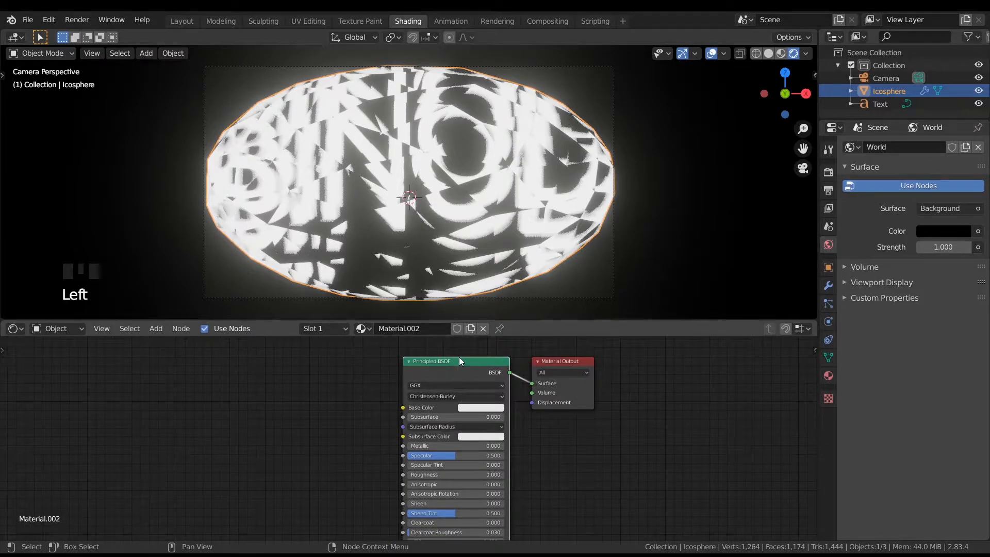
drag(459, 360, 413, 361)
key(x)
middle_drag(364, 415, 383, 412)
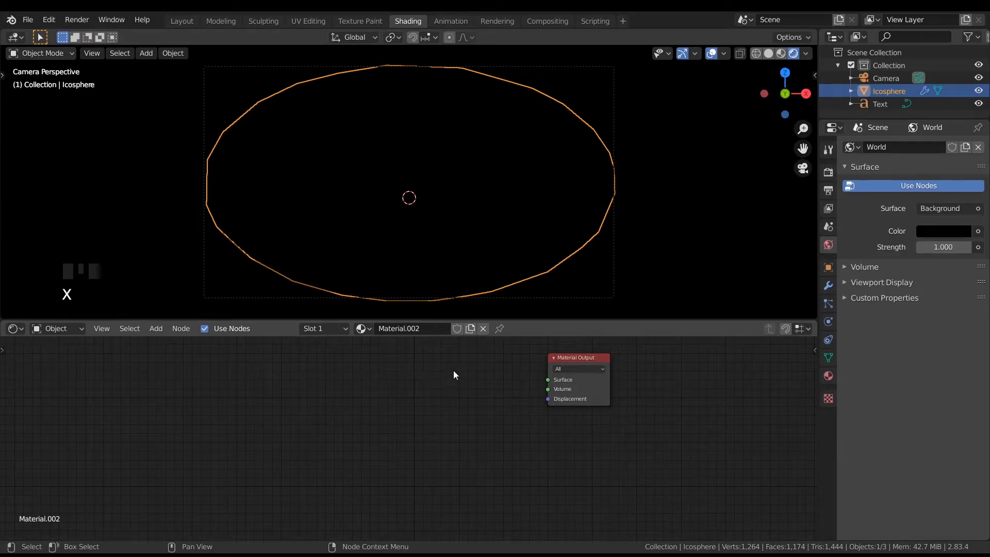
Add a Mix Shader node to the ico sphere's material and connect it to the Material Output's Surface input
key(shift+a)
click(431, 401)
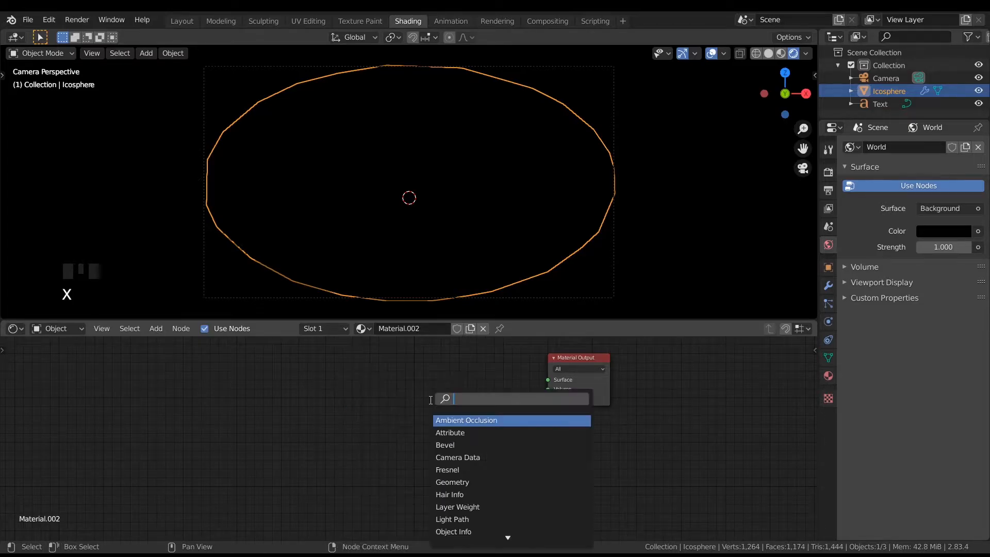
text(mix)
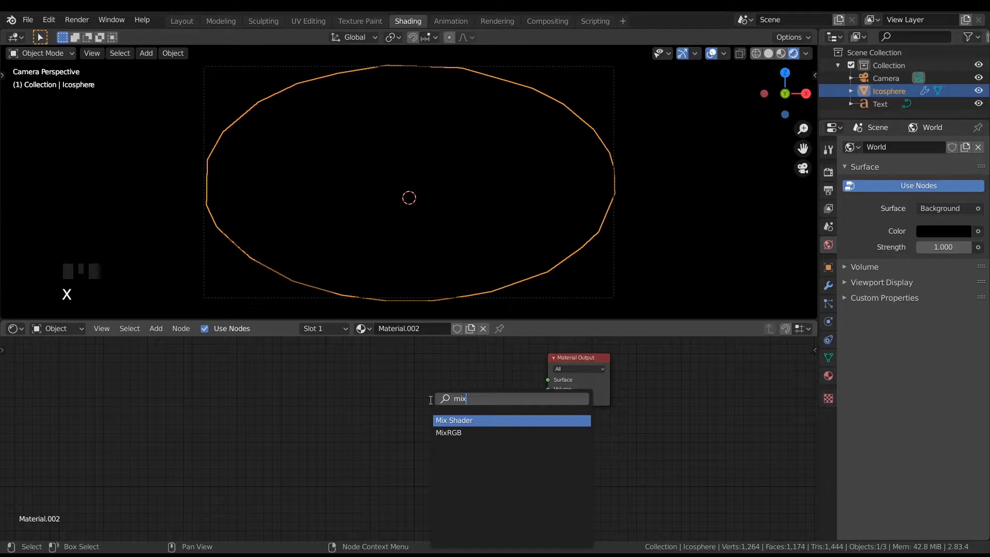
click(475, 419)
click(459, 386)
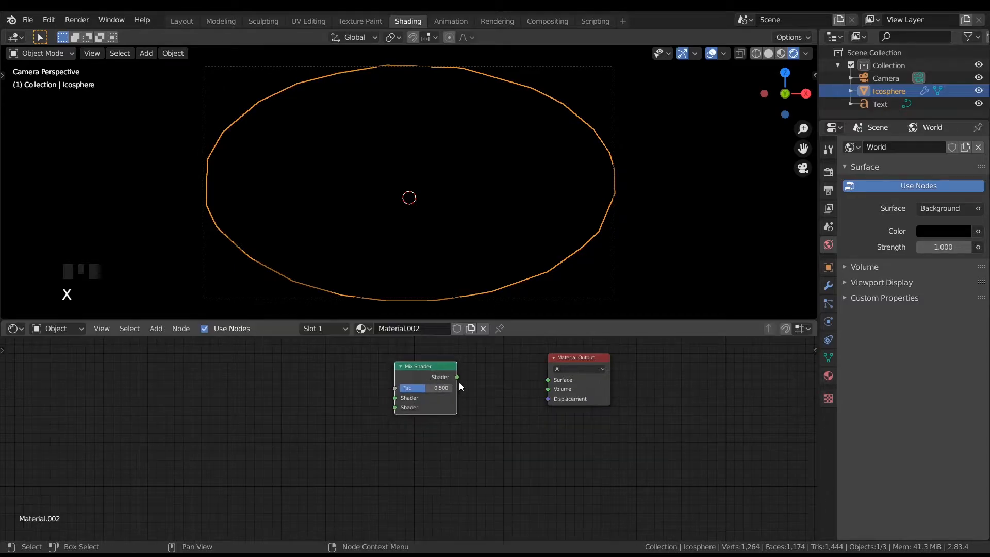
drag(457, 377, 548, 380)
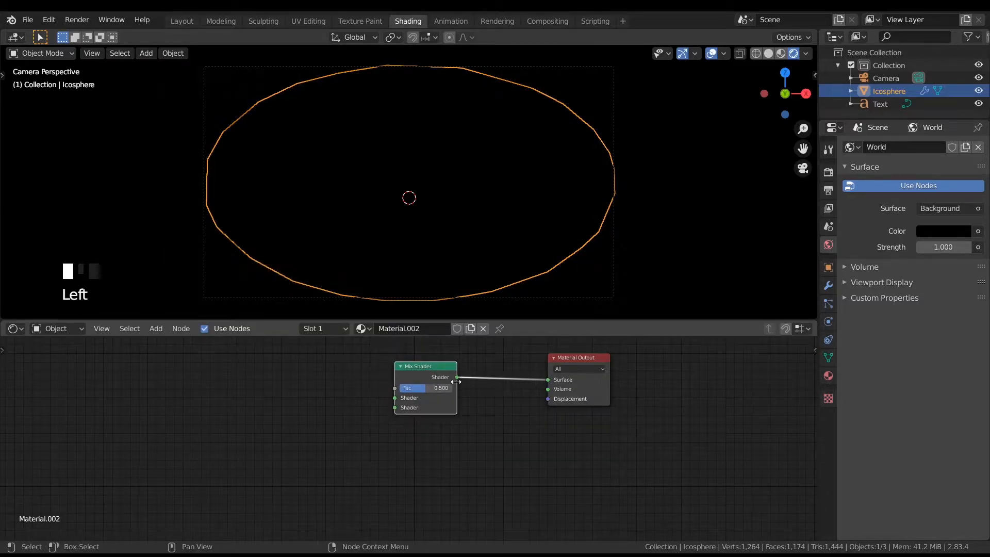
drag(417, 366, 442, 369)
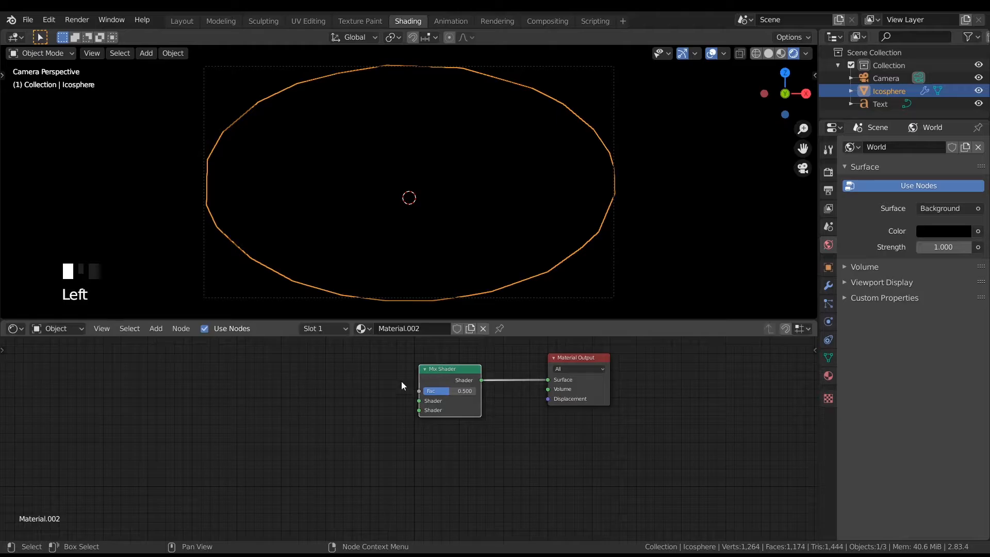
Duplicate the Mix Shader node and connect the copy's output to the first Shader input of the original
double_click(452, 368)
key(shift+d)
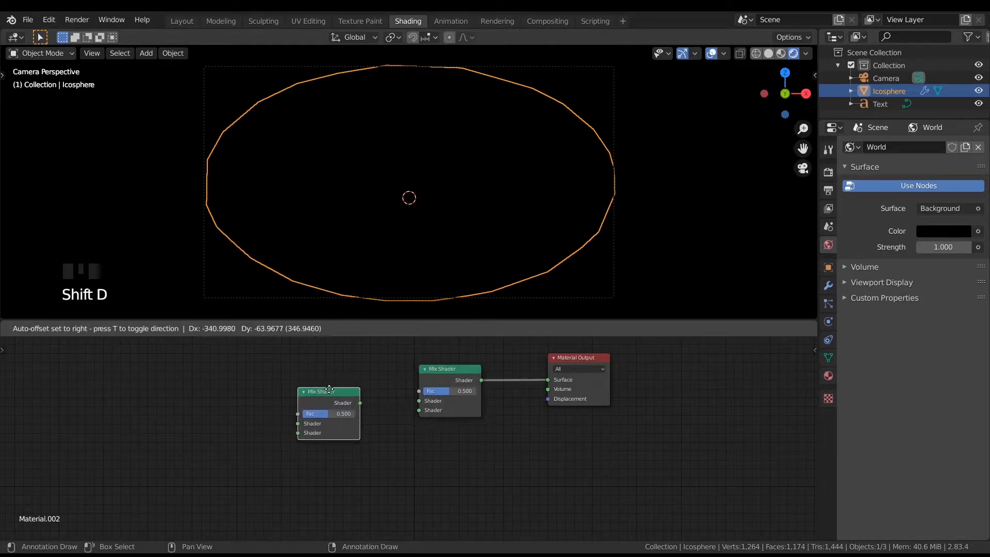
click(332, 385)
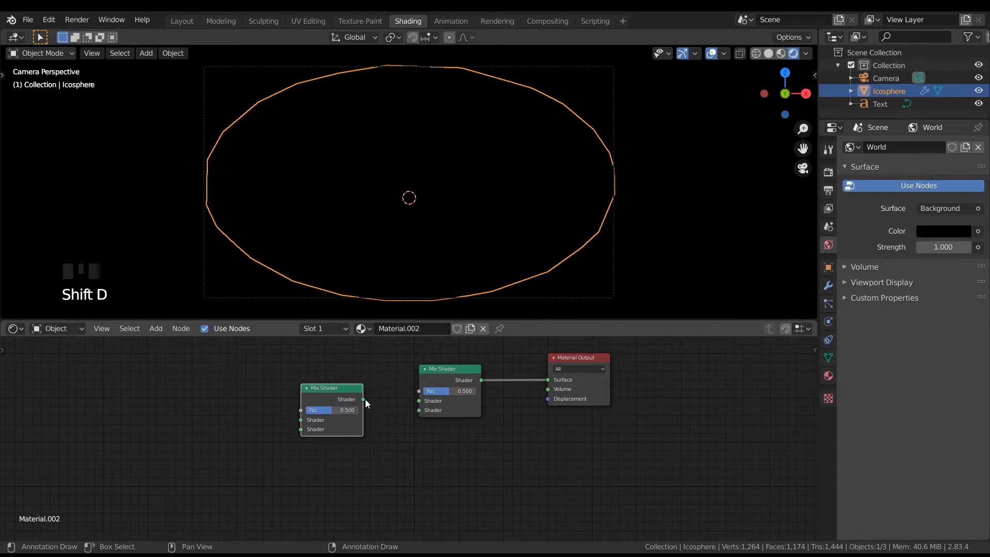
drag(364, 398, 419, 400)
click(328, 386)
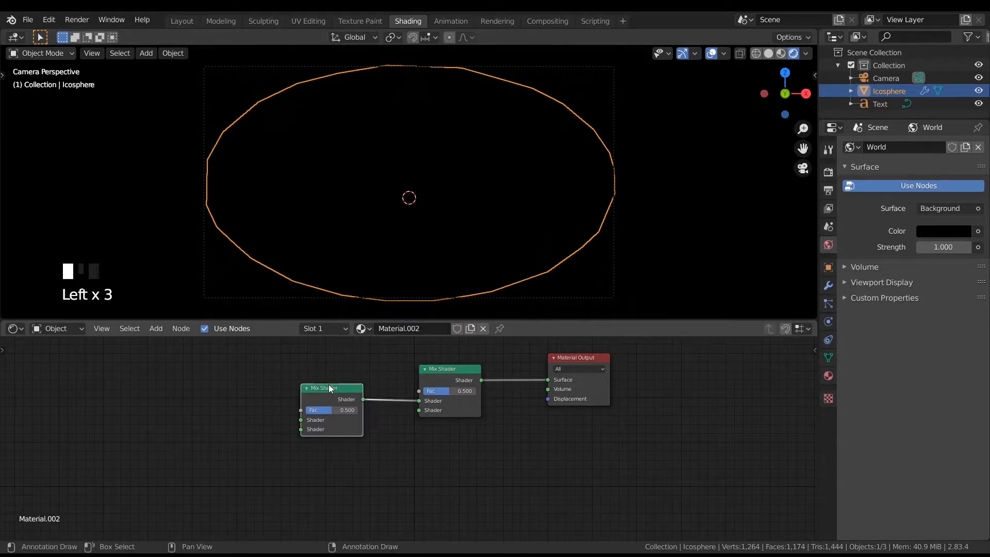
drag(329, 387, 337, 386)
Add a Refraction BSDF node ahead of the two Mix Shader nodes
middle_drag(258, 418, 364, 419)
scroll(363, 414, down, 3)
scroll(362, 406, up, 4)
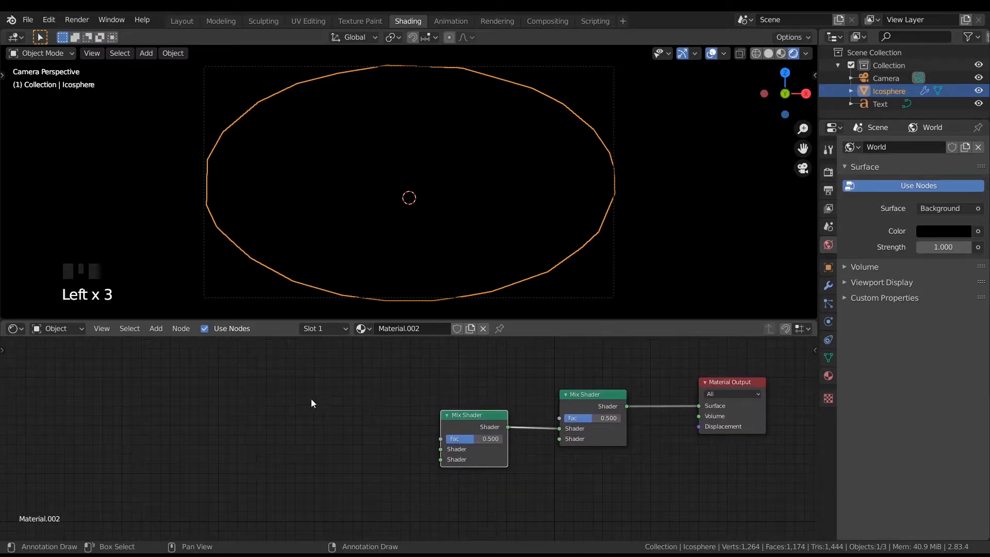
key(shift+a)
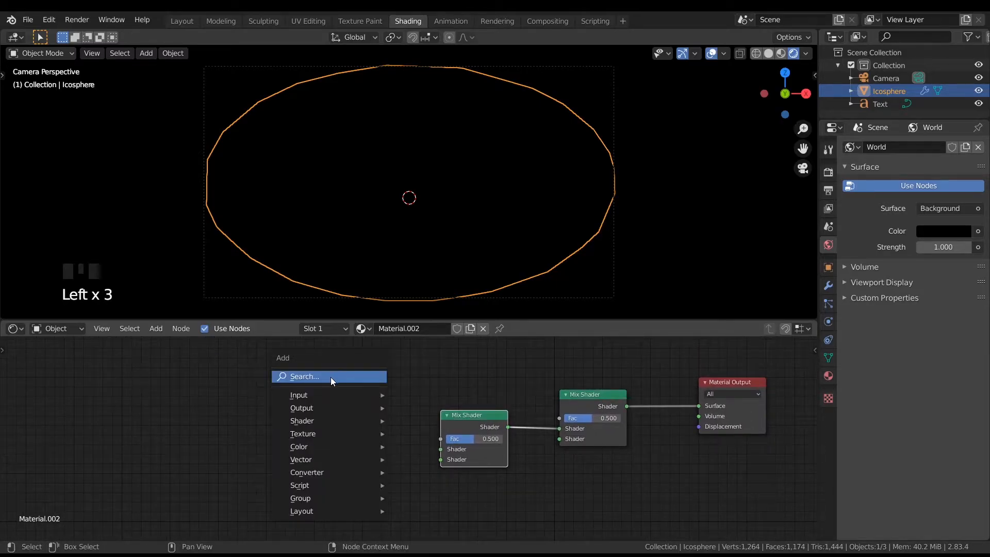
click(330, 376)
text(re)
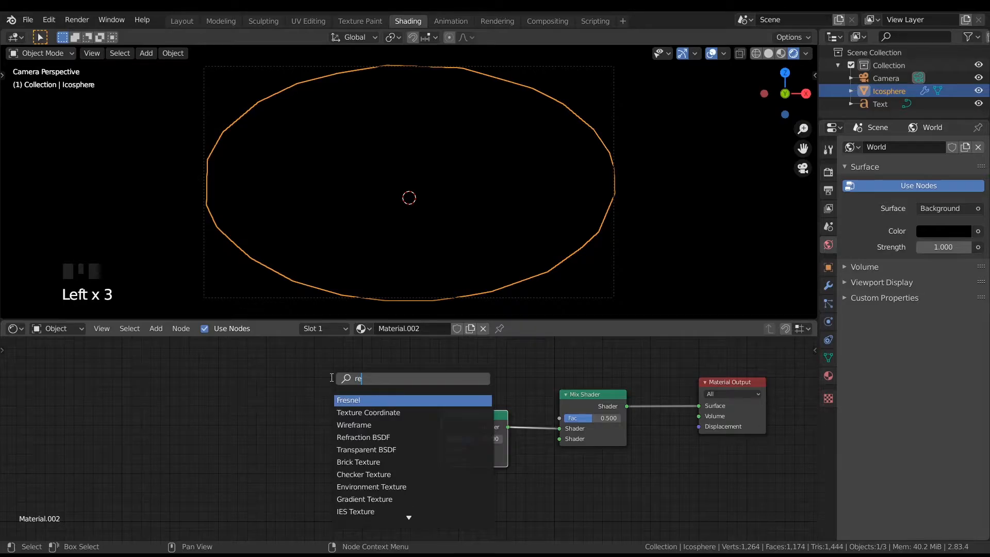
text(f)
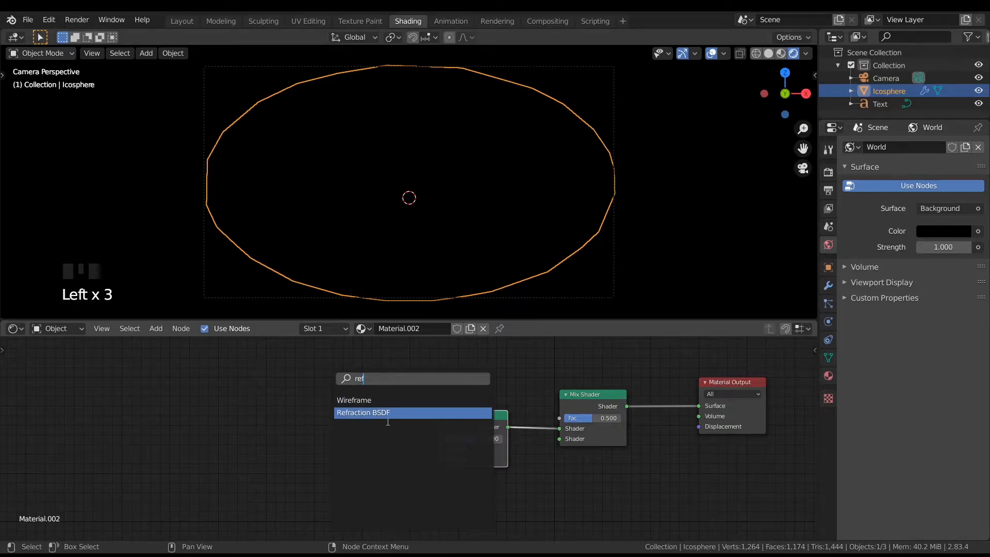
click(364, 413)
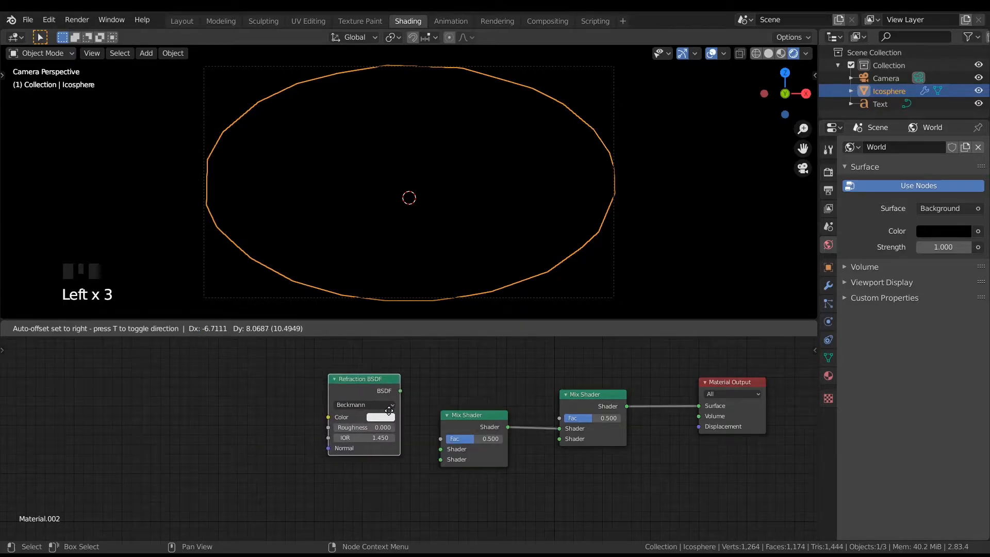
key(x)
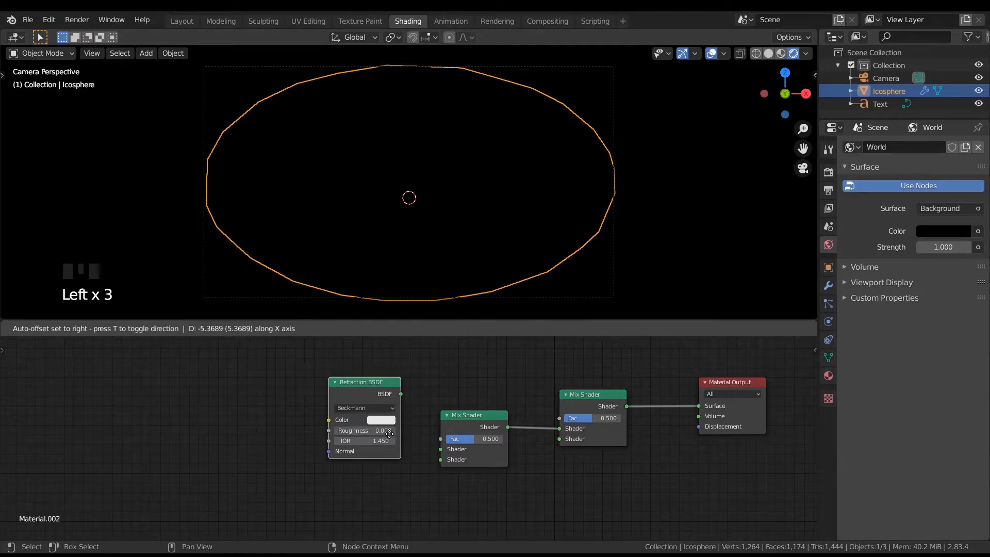
click(390, 430)
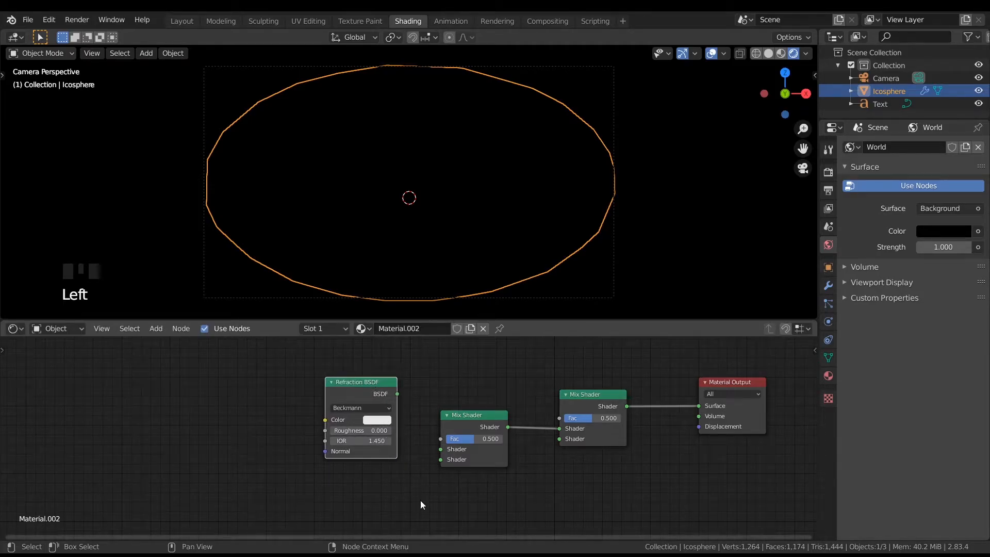
Duplicate the Refraction BSDF node twice, stacking the copies below the original
key(shift+d)
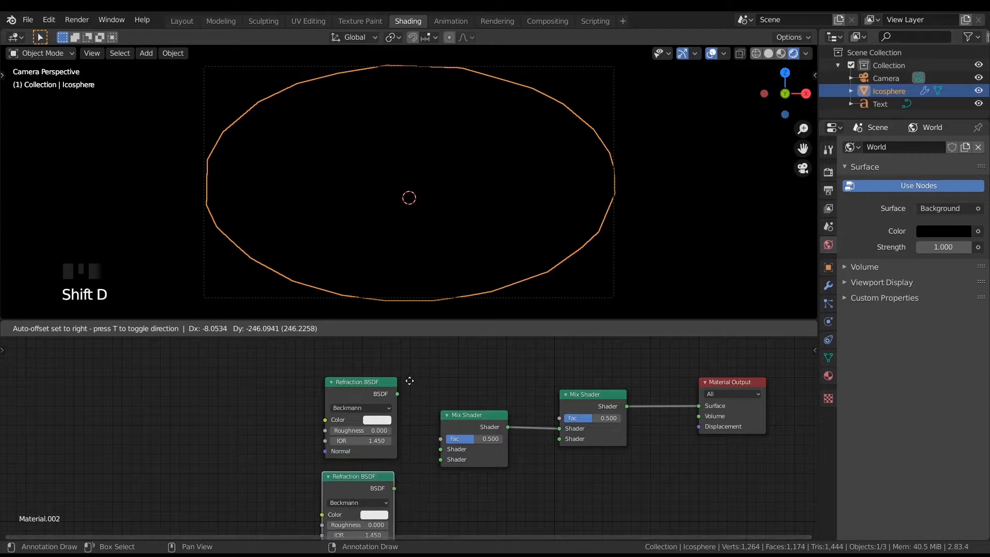
click(411, 388)
scroll(427, 388, down, 2)
middle_drag(428, 389, 412, 419)
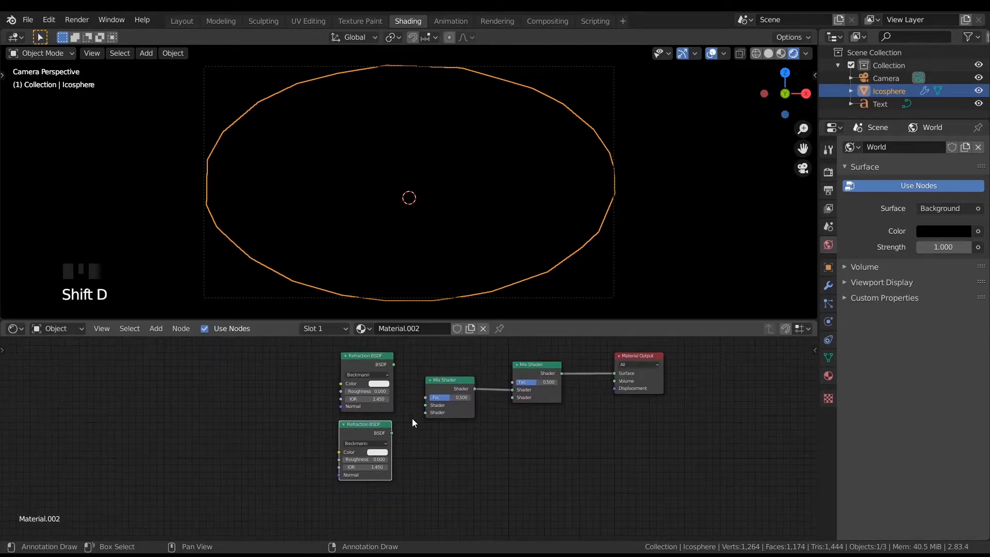
scroll(415, 404, up, 2)
scroll(415, 404, down, 5)
scroll(414, 404, up, 2)
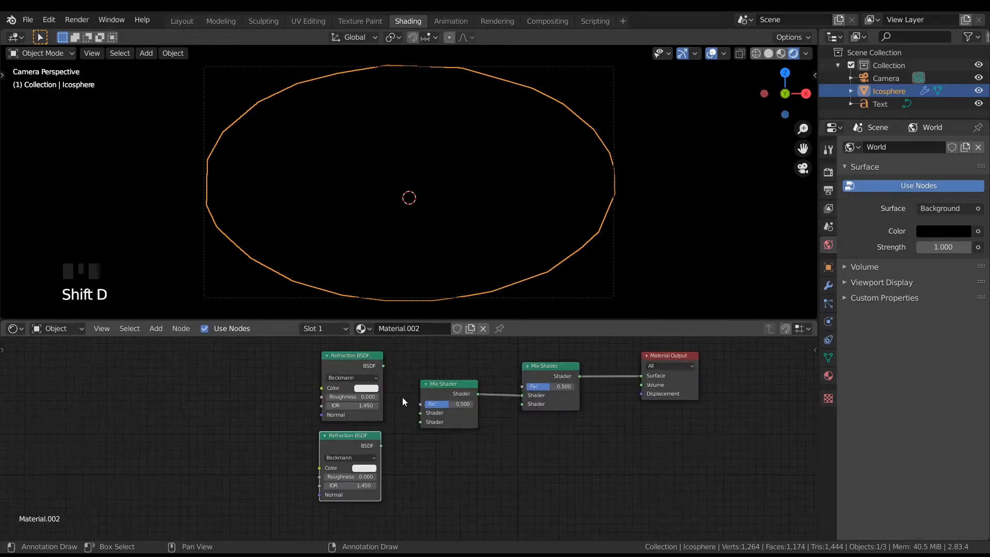
key(shift+d)
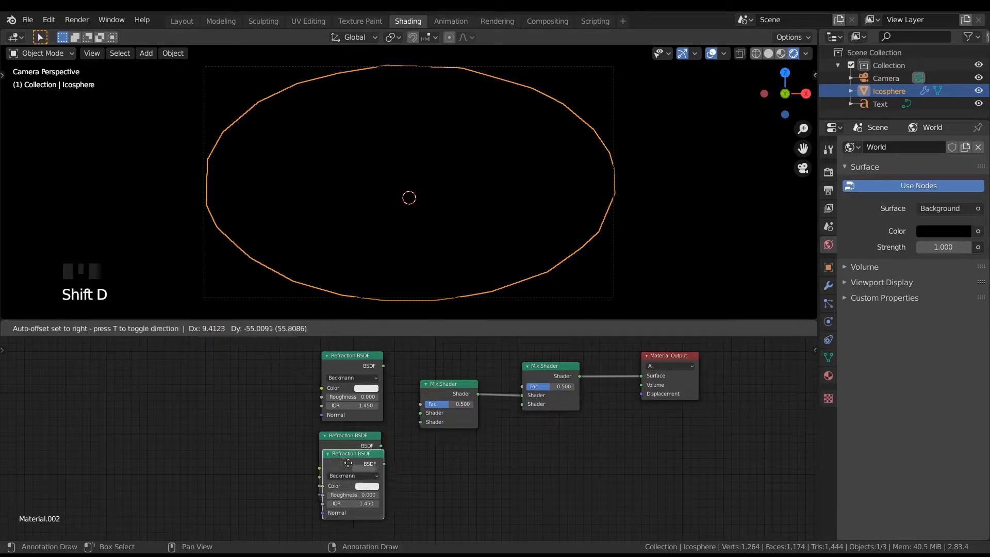
click(351, 510)
Connect the upper Refraction BSDF to the final Mix Shader's second input and the other two to the duplicated Mix Shader's inputs
scroll(441, 465, down, 2)
middle_drag(432, 483, 443, 430)
scroll(443, 429, up, 3)
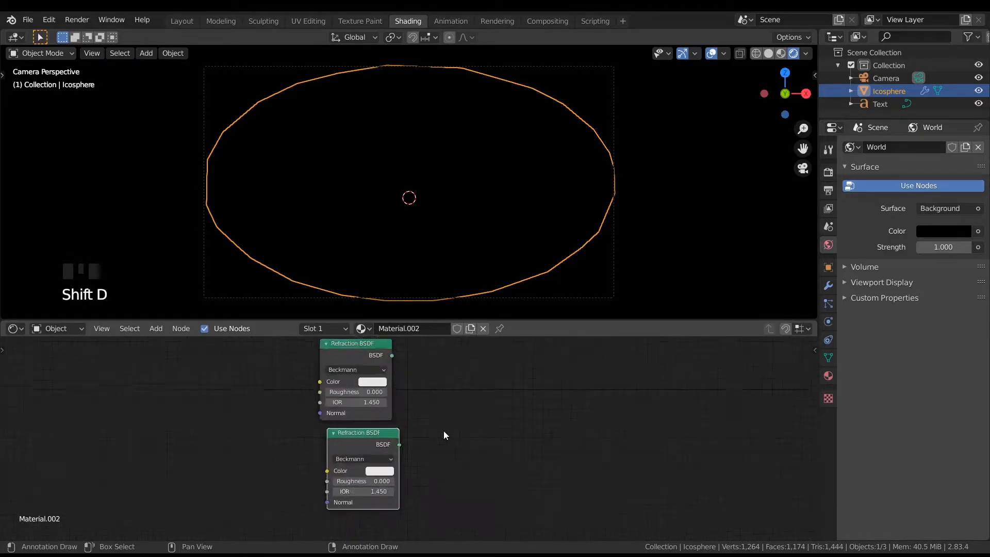
middle_drag(422, 463, 396, 540)
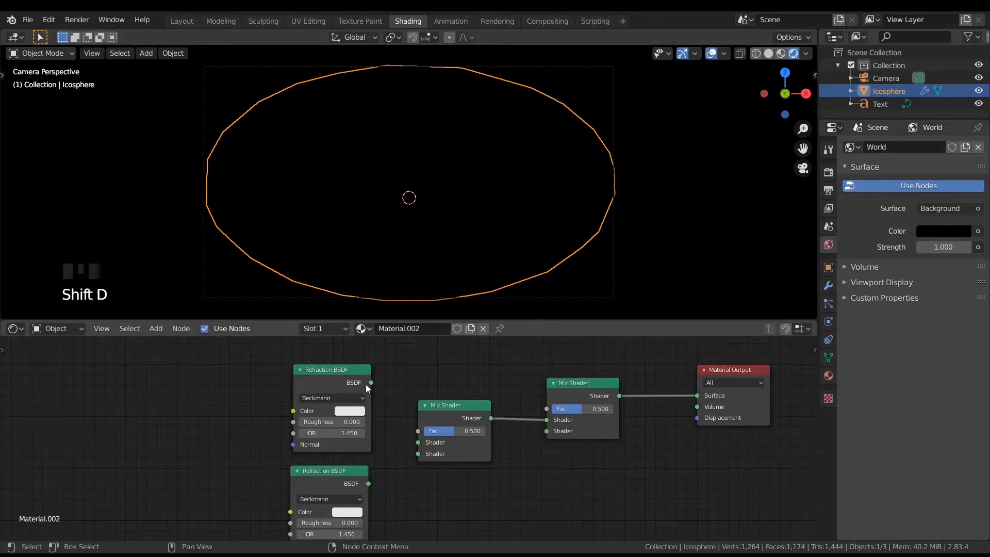
drag(371, 382, 548, 432)
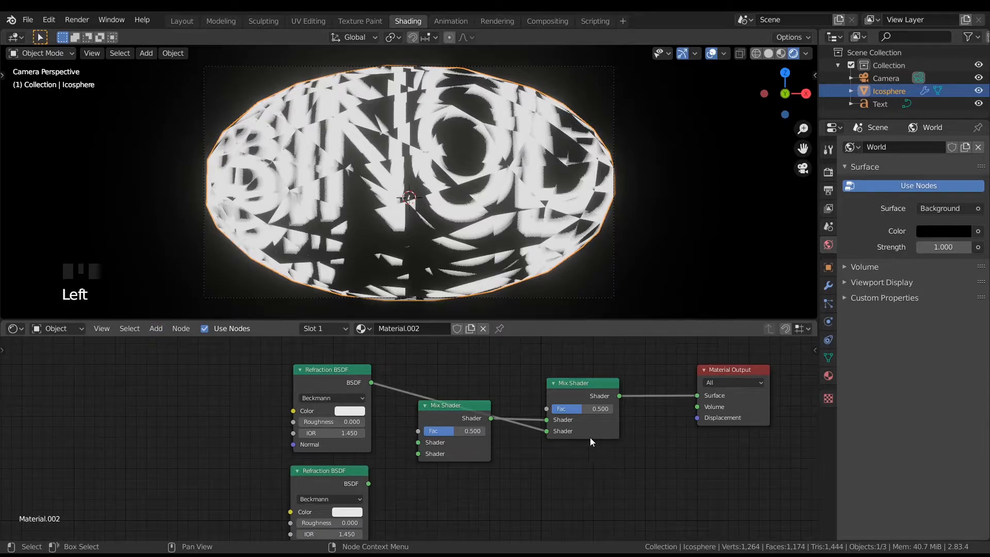
scroll(557, 454, down, 3)
middle_drag(446, 518, 480, 445)
middle_drag(438, 396, 431, 415)
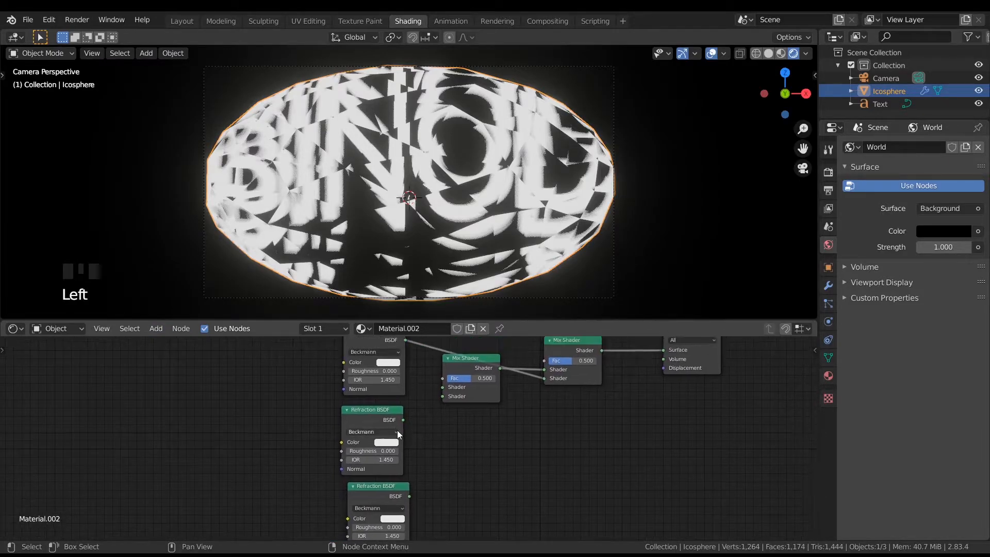
drag(403, 420, 442, 387)
drag(409, 496, 442, 396)
middle_drag(626, 460, 637, 479)
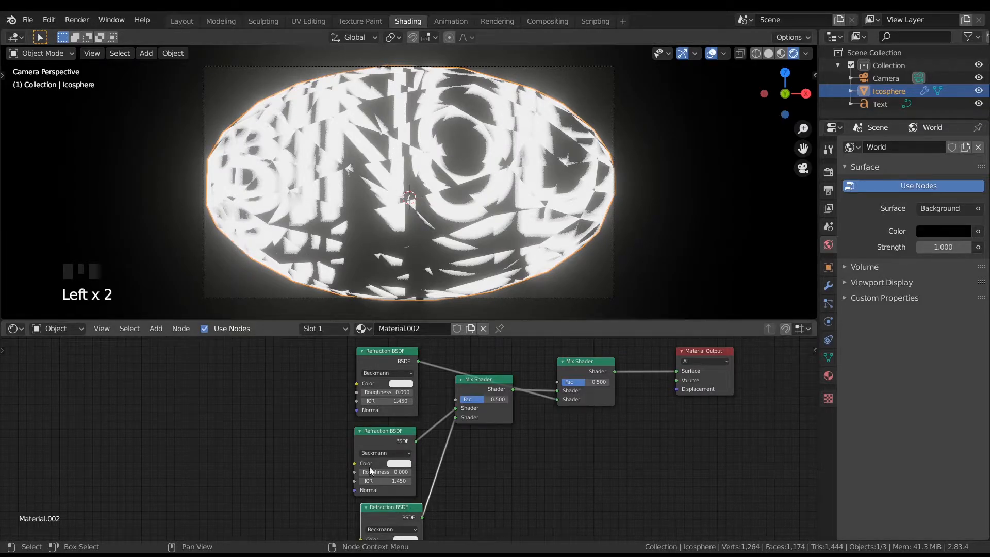
Set the upper Refraction BSDF's color to fully saturated red and switch the color values to RGB
click(406, 386)
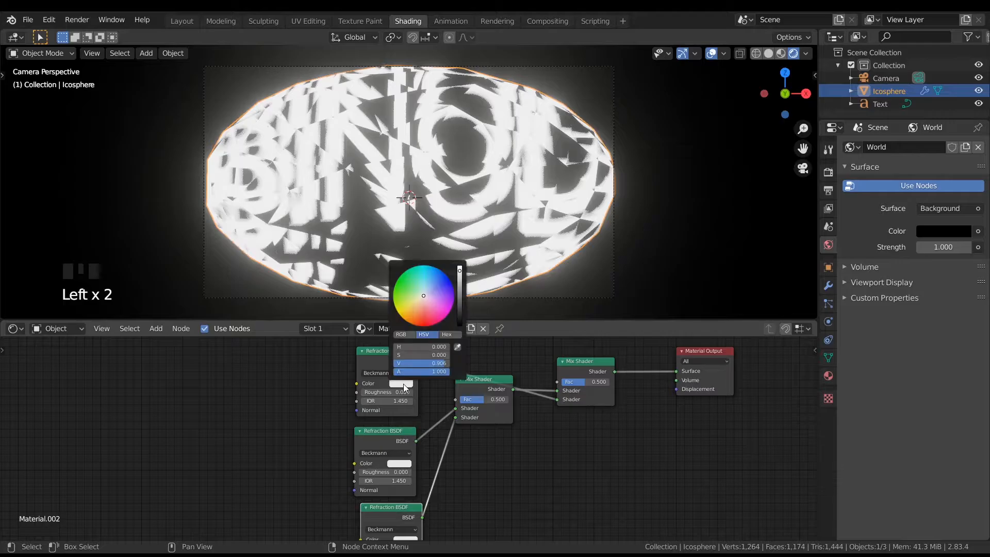
click(423, 294)
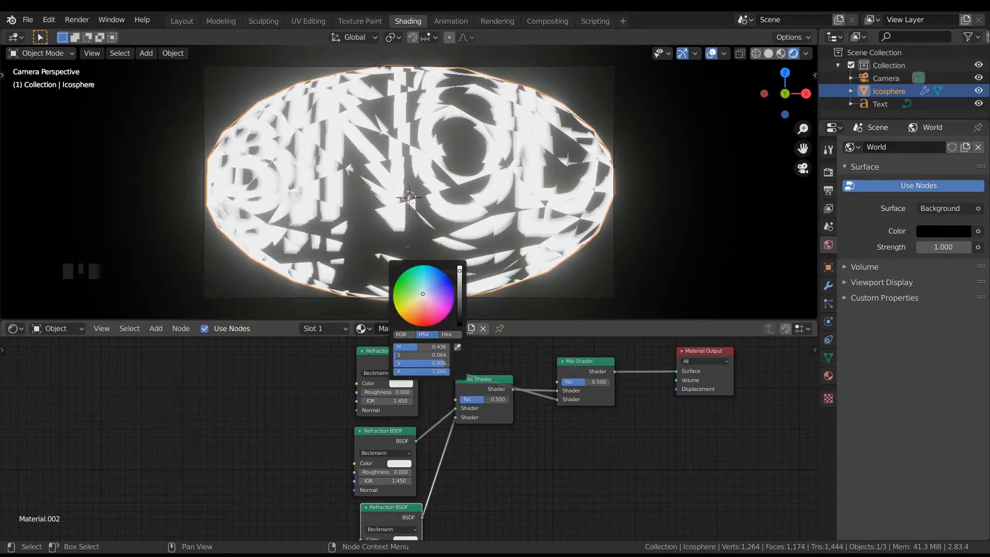
drag(422, 294, 424, 326)
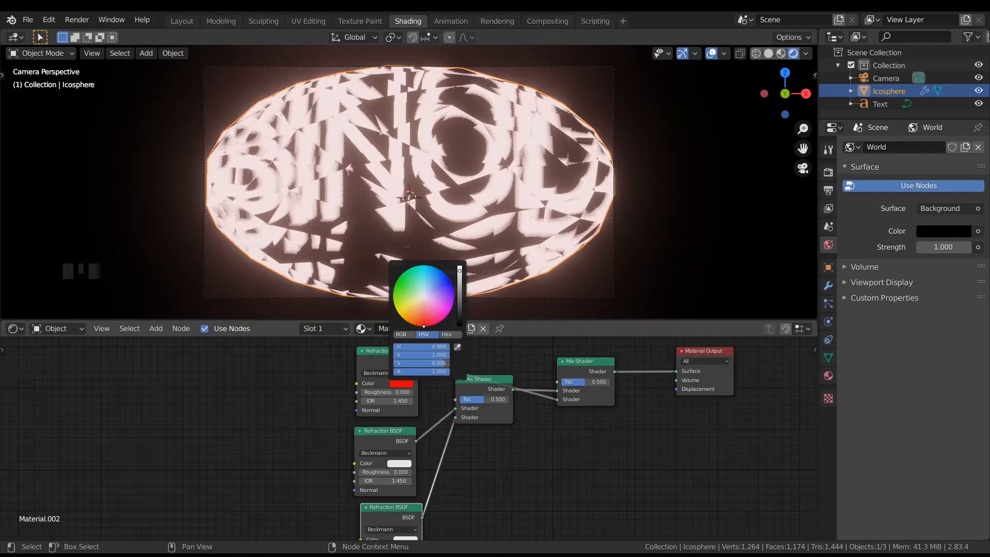
click(395, 383)
click(401, 334)
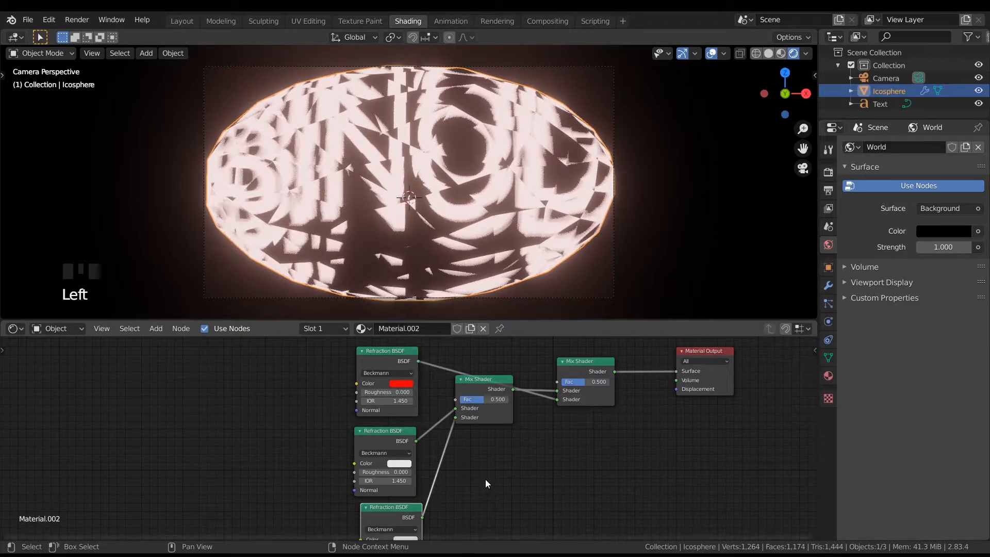
Set the middle Refraction BSDF's color to pure green at full brightness
middle_drag(484, 478, 482, 415)
scroll(478, 421, down, 2)
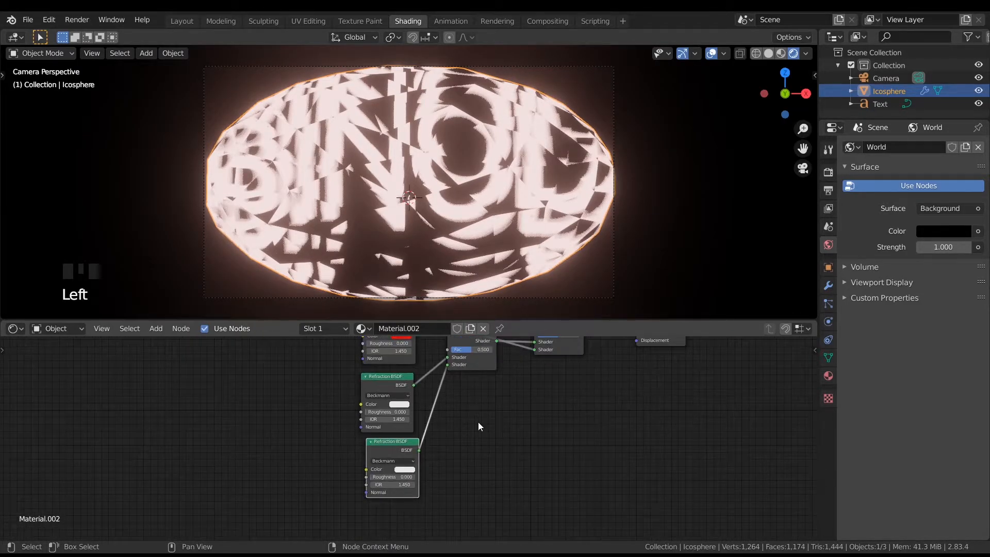
click(405, 404)
scroll(420, 335, up, 3)
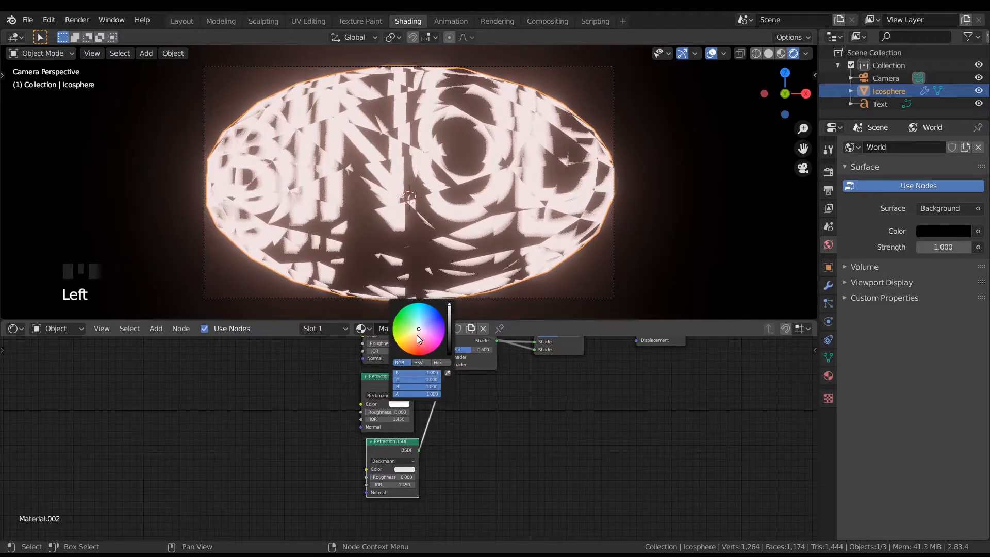
mouse_move(418, 328)
mouse_down()
mouse_move(419, 343)
mouse_move(395, 318)
mouse_up()
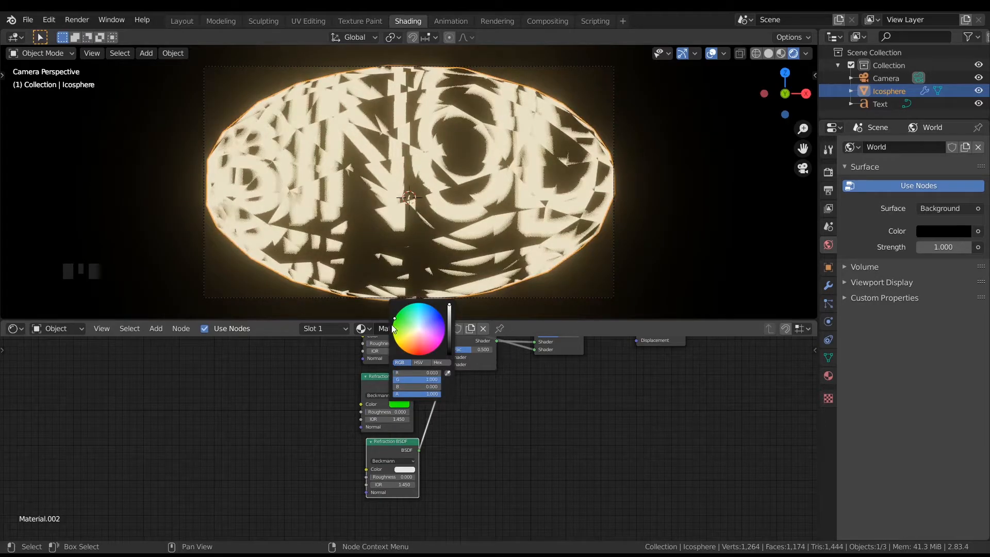
Set the lowest Refraction BSDF's color to blue, with a blue value of 0.800 and almost no red or green
scroll(484, 452, up, 5)
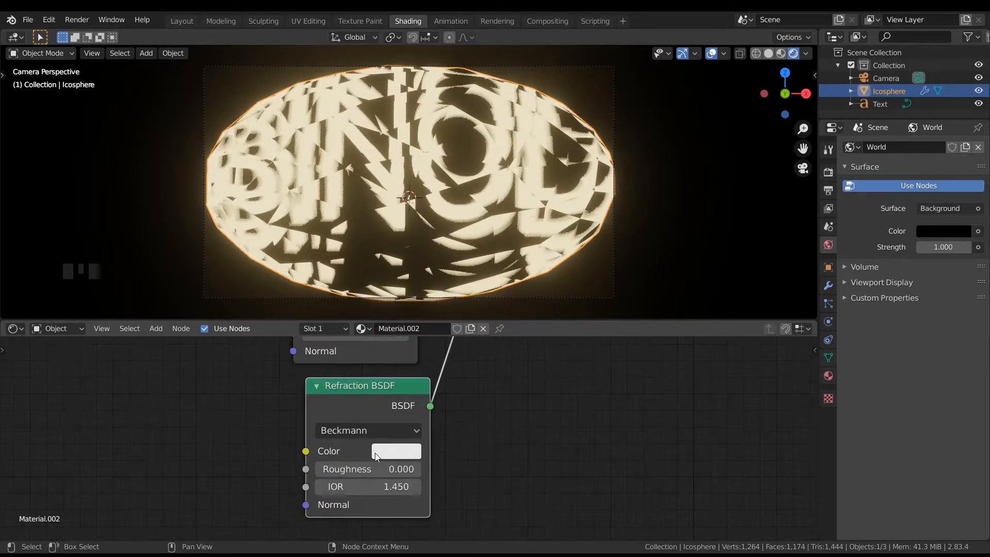
click(382, 454)
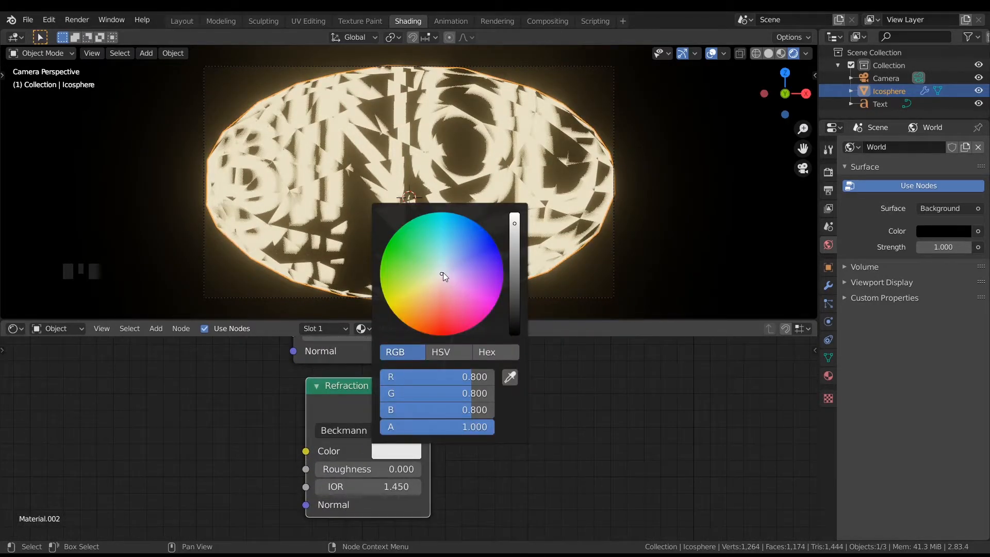
drag(443, 272, 492, 239)
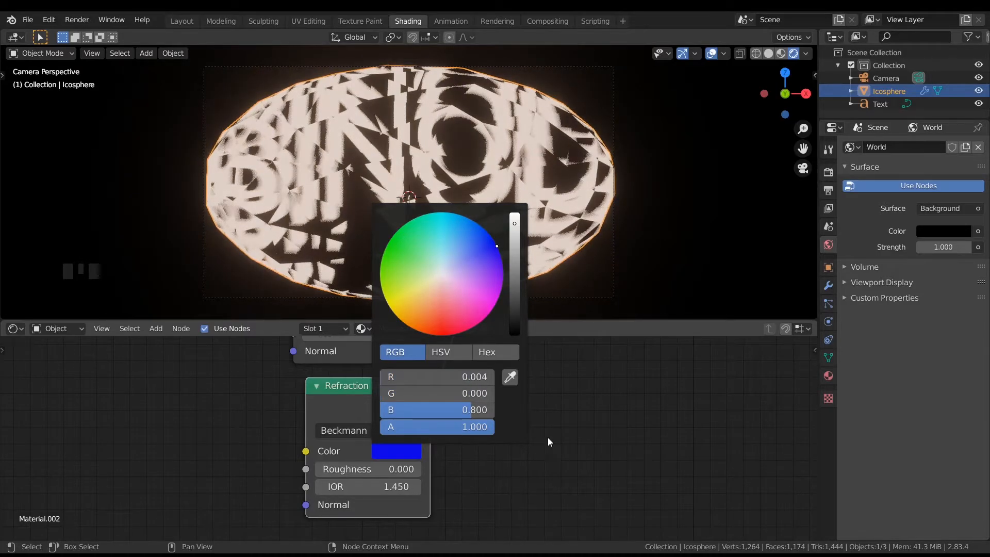
middle_drag(575, 397, 622, 525)
scroll(588, 277, down, 4)
scroll(422, 148, up, 4)
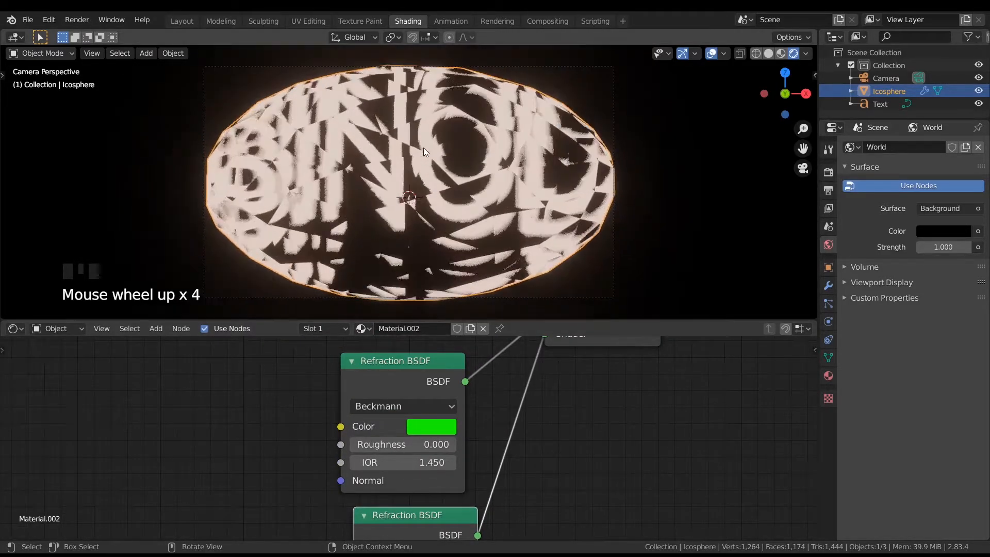
Set the red Refraction BSDF's IOR to 0
middle_drag(542, 352, 538, 432)
middle_drag(479, 362, 330, 424)
scroll(485, 427, down, 2)
middle_drag(486, 465, 443, 389)
middle_drag(479, 439, 521, 393)
scroll(433, 399, down, 3)
scroll(450, 400, up, 6)
middle_drag(395, 419, 485, 438)
scroll(450, 400, down, 4)
scroll(486, 438, up, 2)
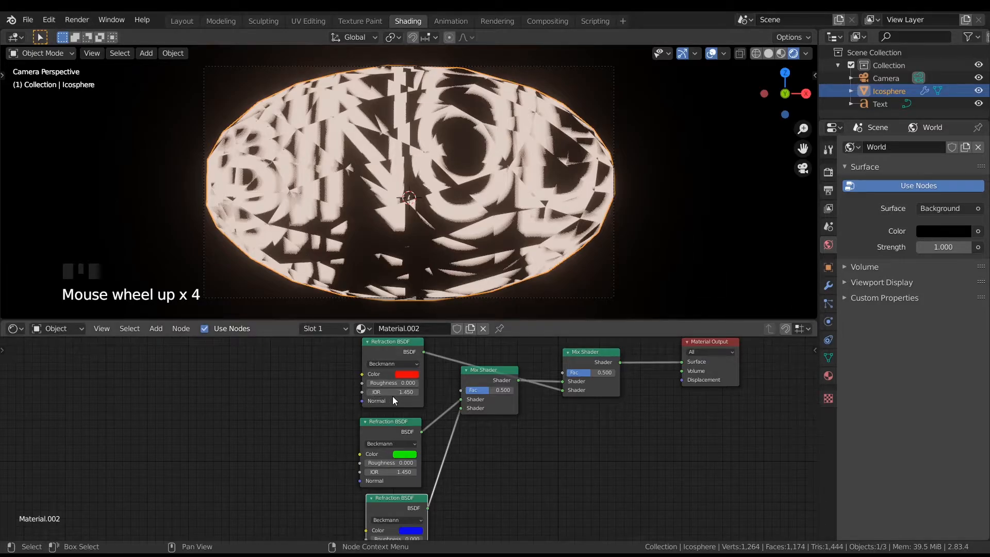
scroll(391, 396, up, 3)
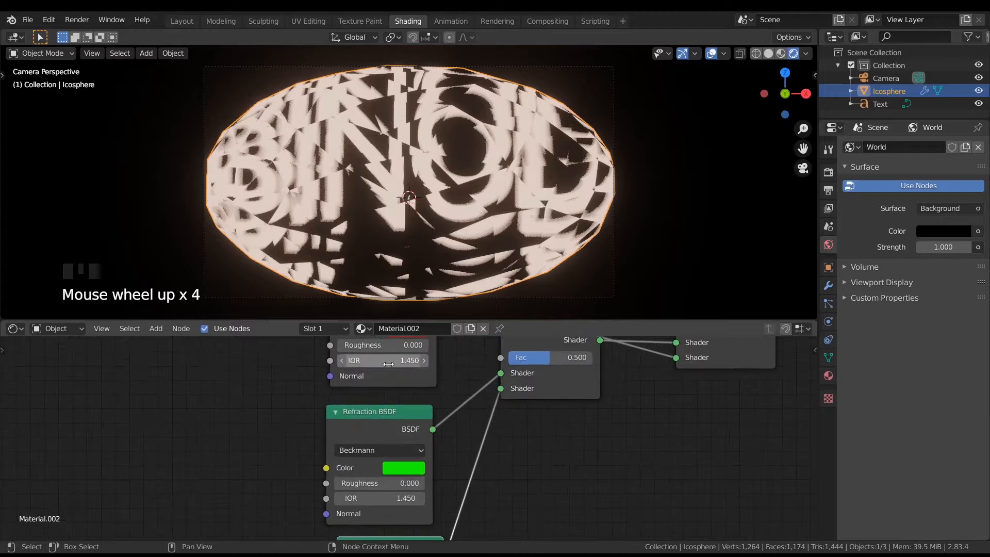
middle_drag(388, 363, 400, 383)
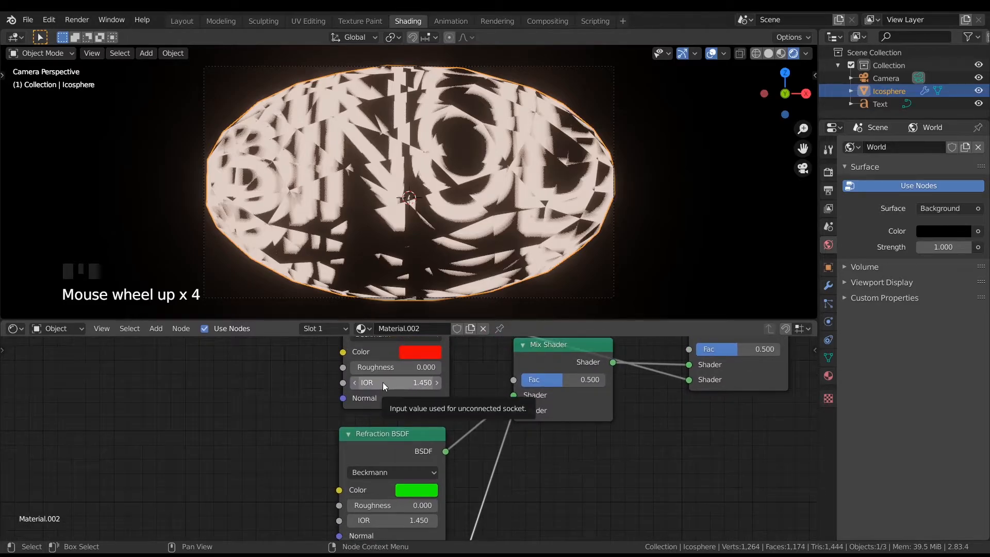
drag(420, 383, 372, 382)
click(381, 384)
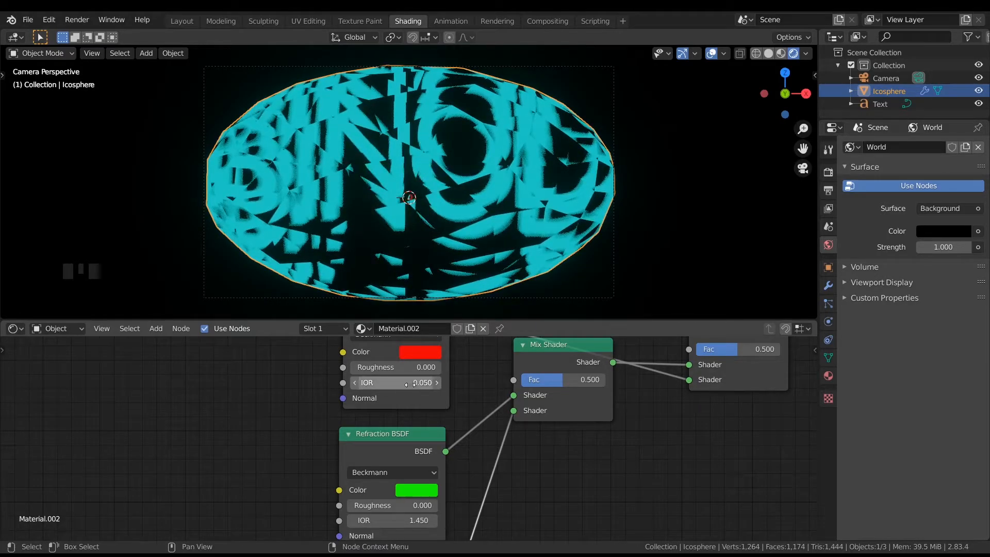
text(0.05)
text(0)
click(645, 468)
Set the green Refraction BSDF's IOR to 0.1
scroll(636, 469, down, 2)
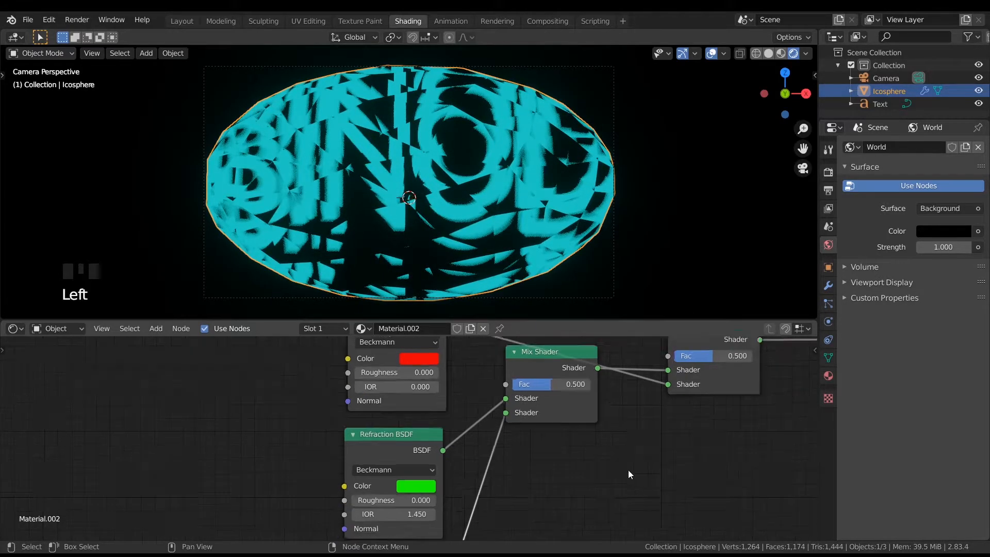
middle_drag(535, 499, 548, 425)
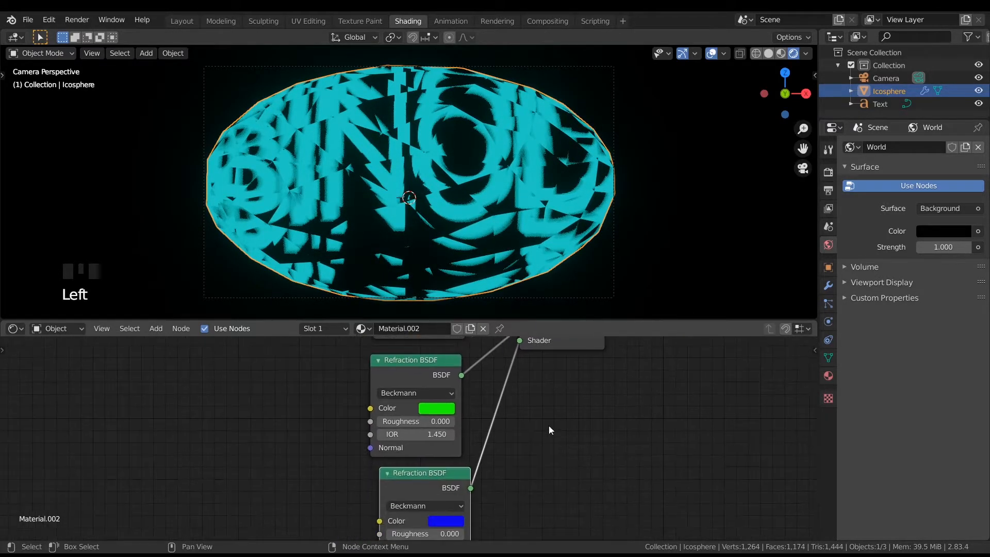
click(426, 435)
text(0.1)
click(608, 445)
Set the blue Refraction BSDF's IOR to 0.2 and check the ico sphere, ending in the camera view
middle_drag(464, 518, 462, 403)
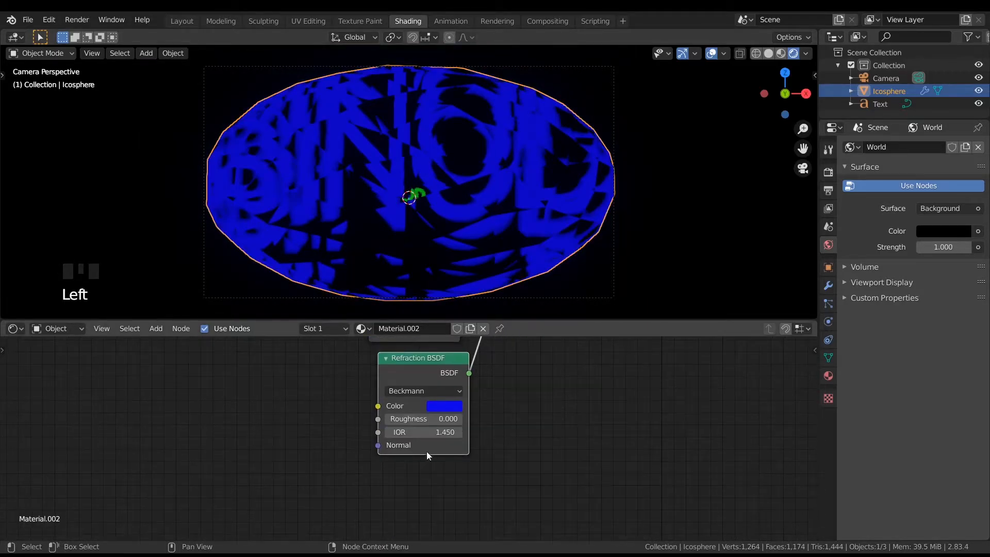
click(407, 431)
text(0.2)
key(Return)
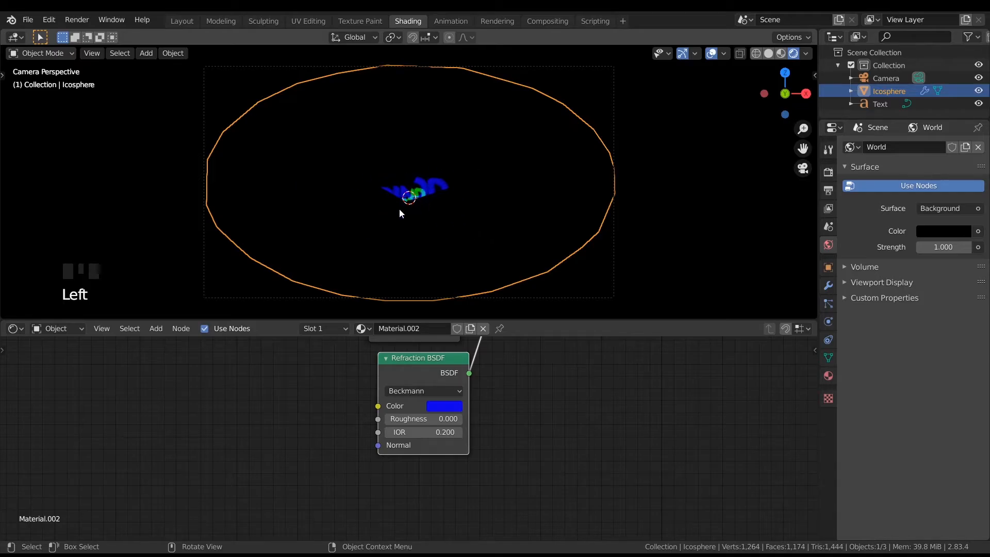
middle_drag(635, 189, 673, 188)
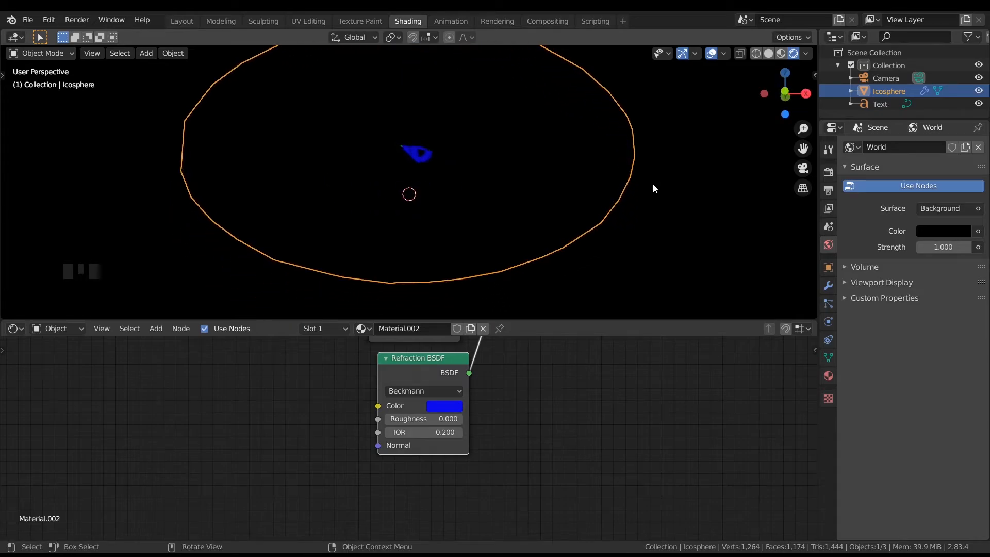
key(KP_0)
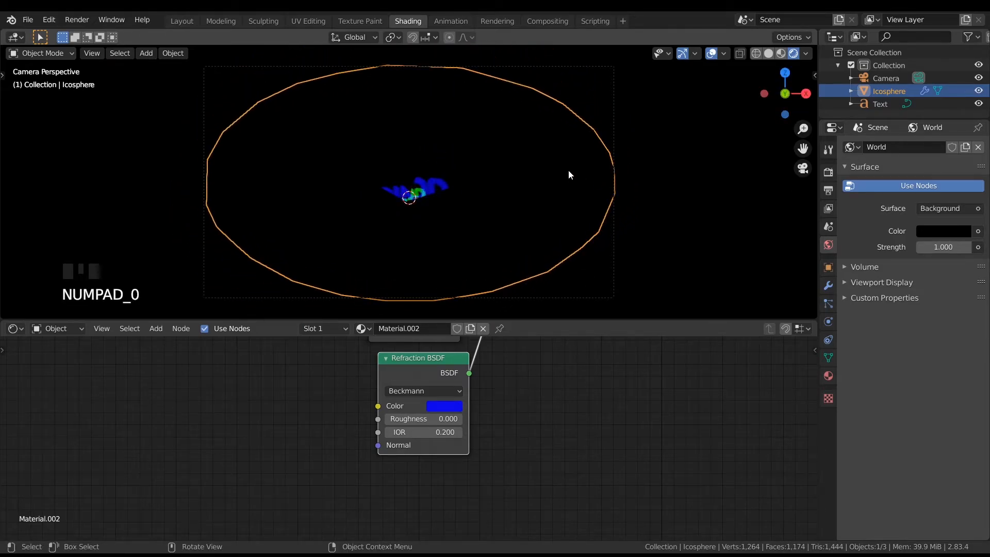
Split the 3D viewport horizontally and turn the new lower area into a Timeline, enlarged for keyframe work
middle_drag(510, 354, 510, 440)
scroll(509, 440, down, 2)
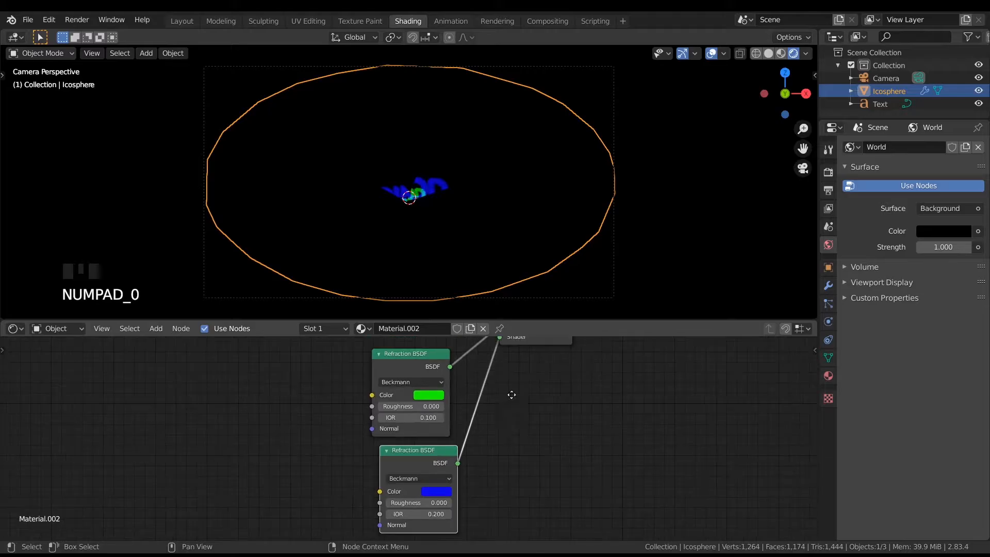
middle_drag(510, 368, 515, 456)
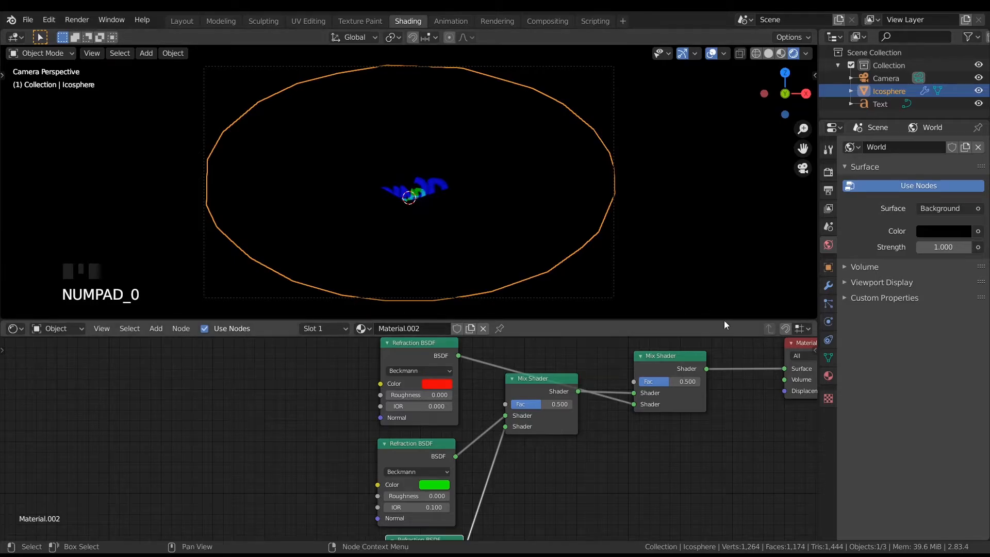
drag(725, 318, 730, 340)
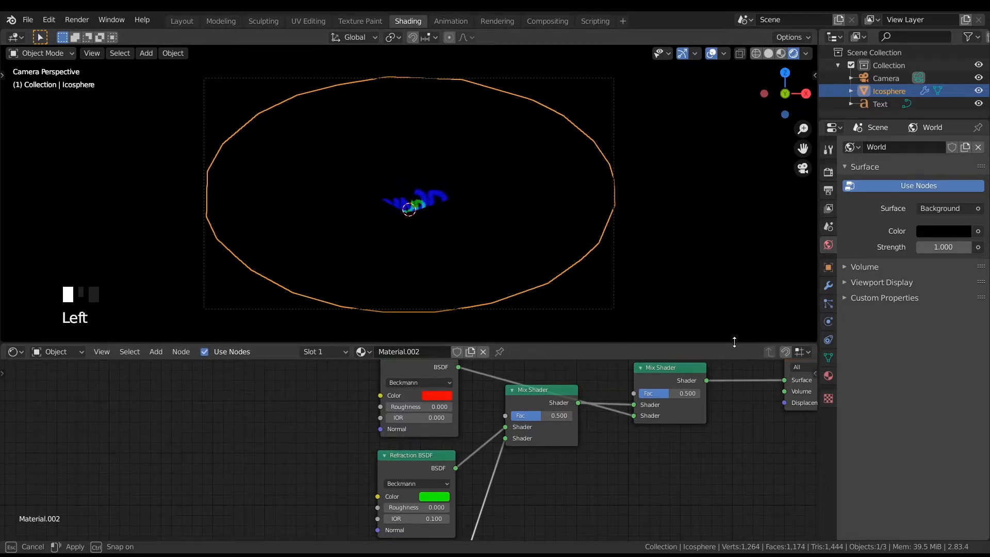
right_click(690, 342)
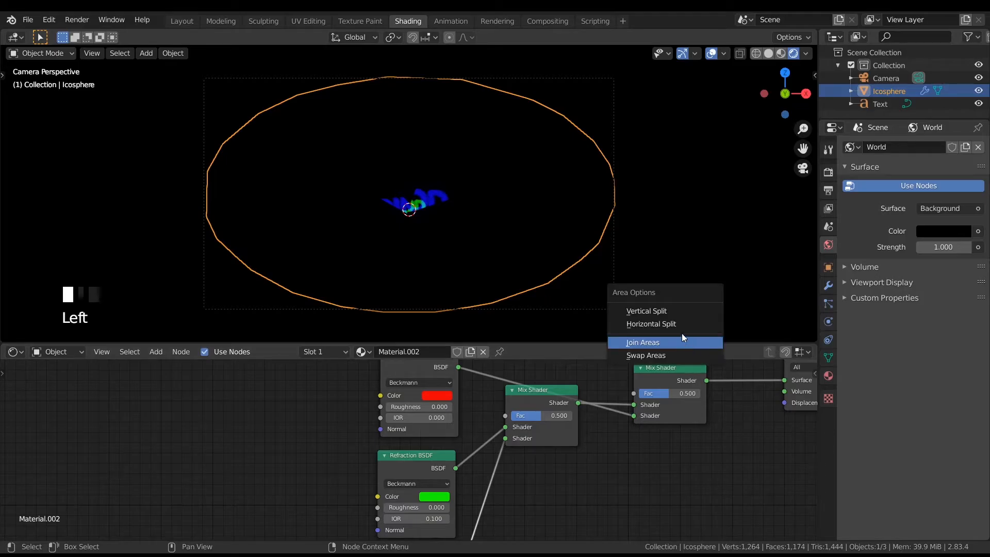
click(678, 323)
click(663, 297)
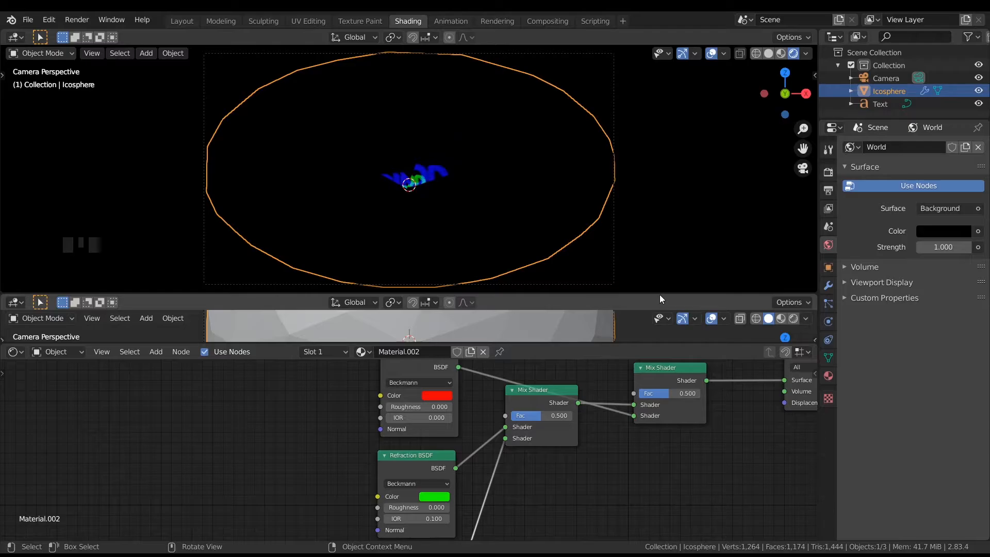
click(18, 302)
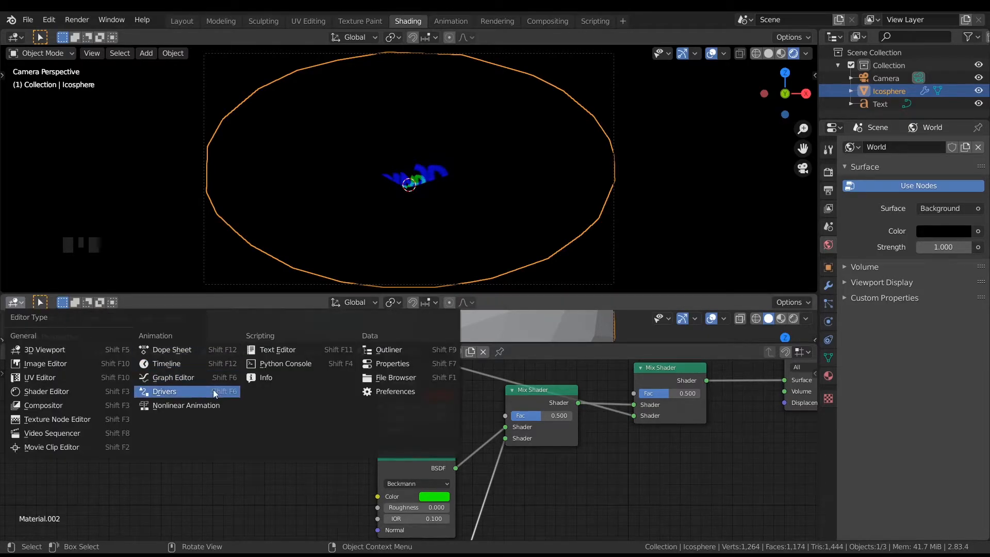
click(172, 362)
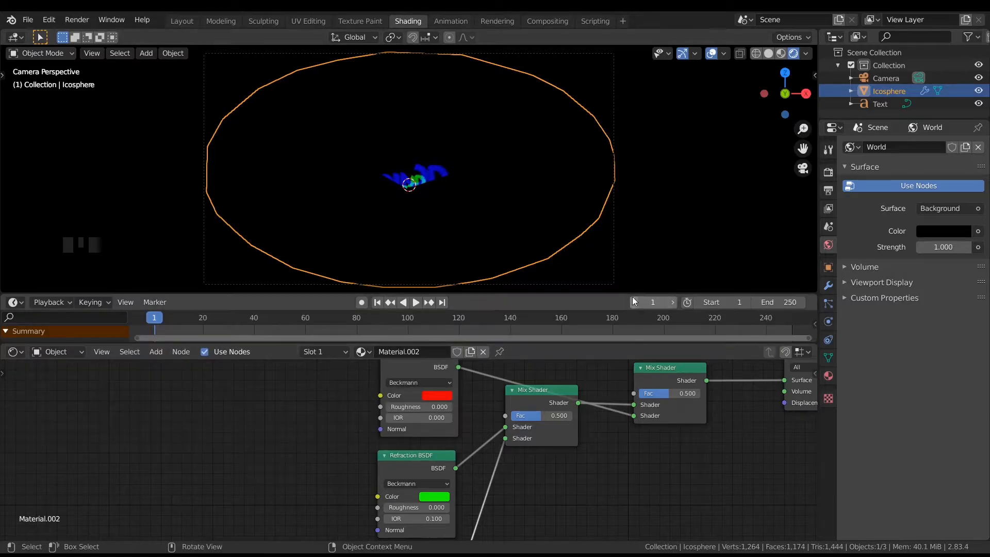
drag(627, 292, 638, 241)
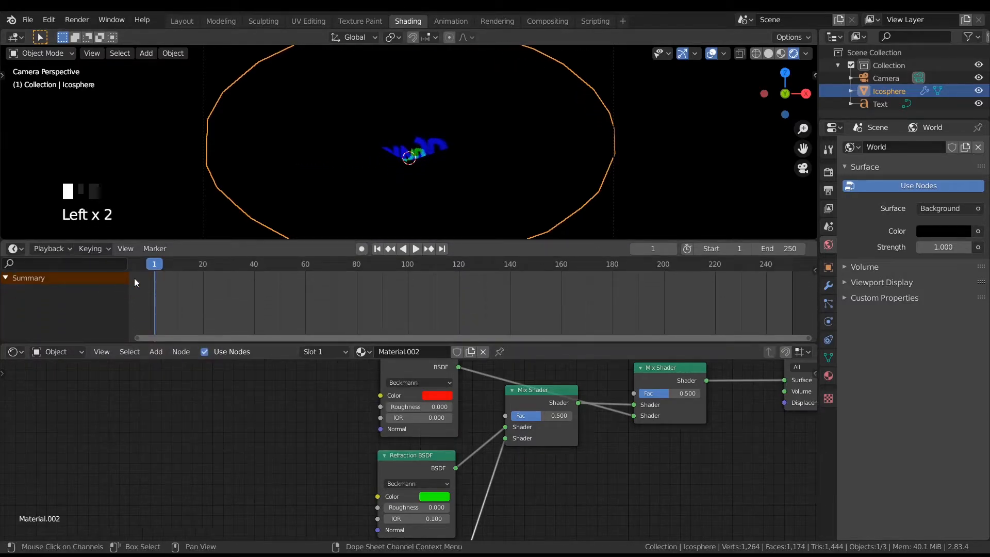
Set the animation's end frame to 80
click(785, 250)
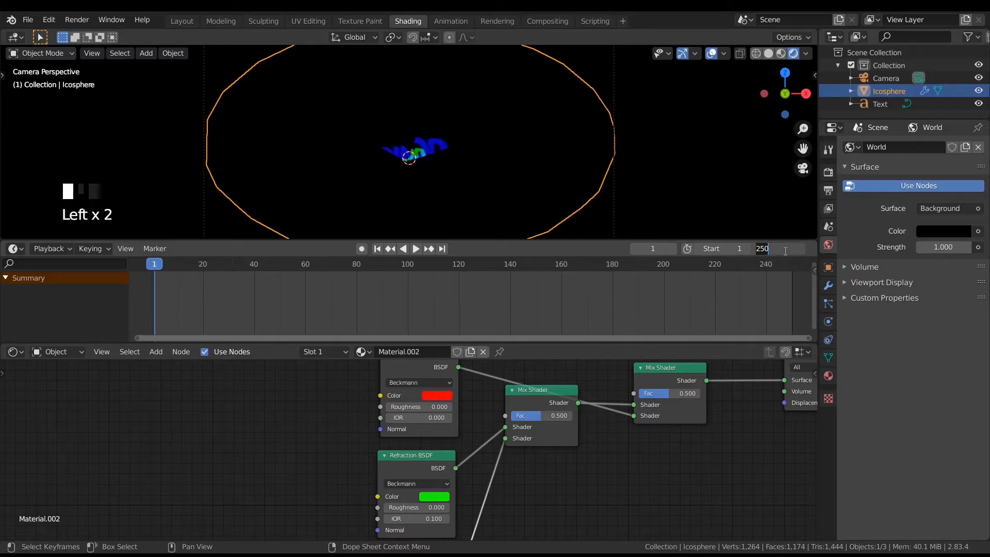
text(80)
key(Return)
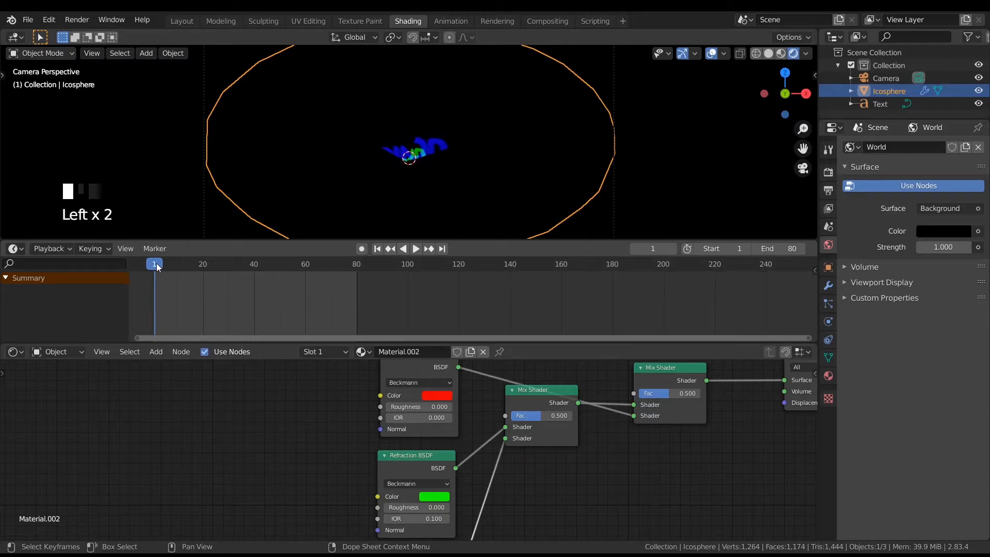
Scrub the playhead to frame 40 and return it to the first frame
drag(156, 263, 310, 265)
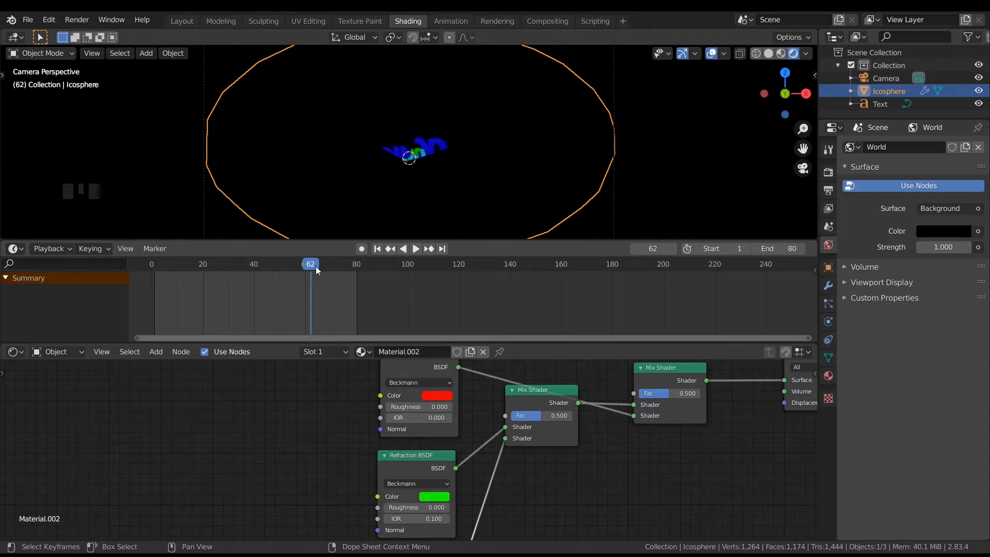
drag(316, 265, 282, 267)
drag(299, 266, 254, 265)
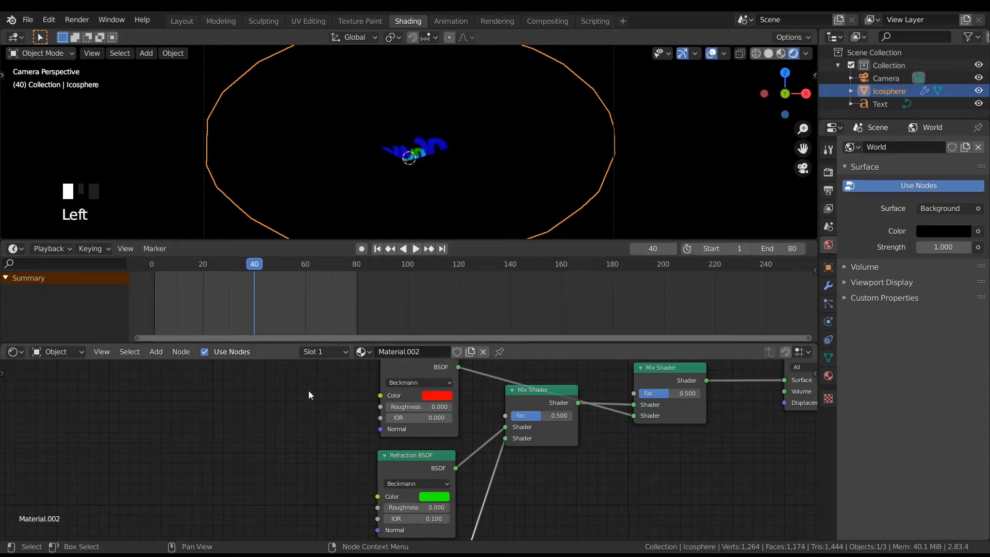
click(255, 262)
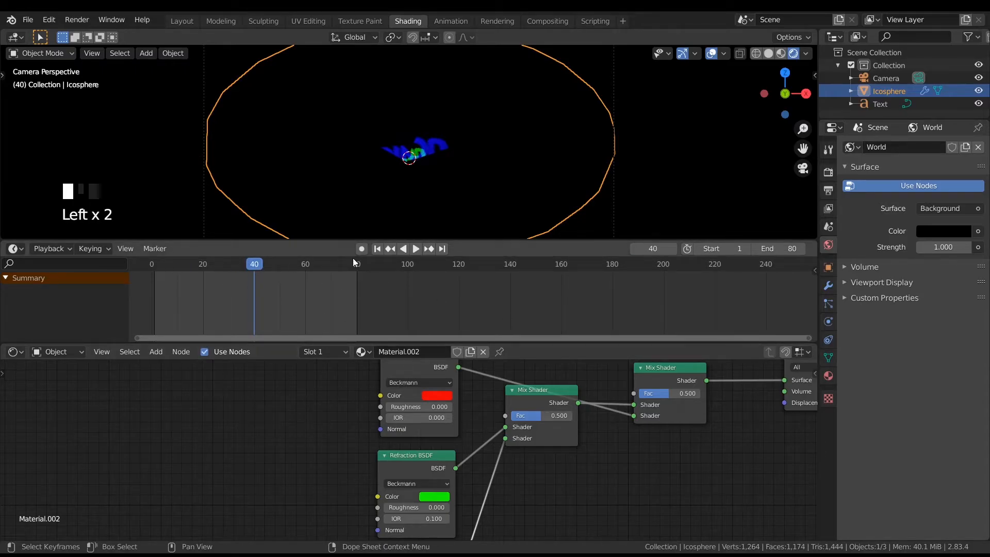
click(377, 249)
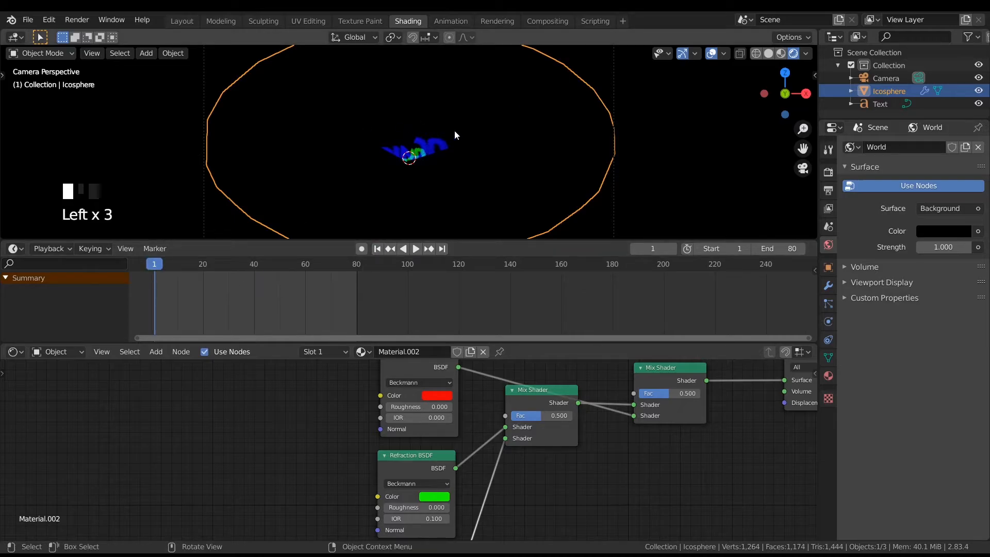
Insert keyframes at frame 1 on the IOR of the red, green and blue Refraction BSDFs
middle_drag(269, 420, 216, 438)
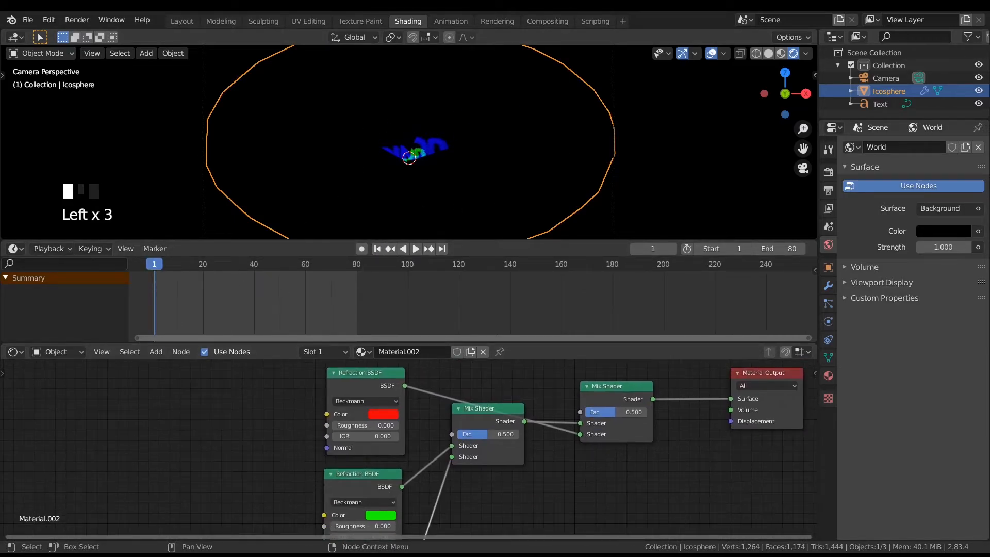
right_click(362, 436)
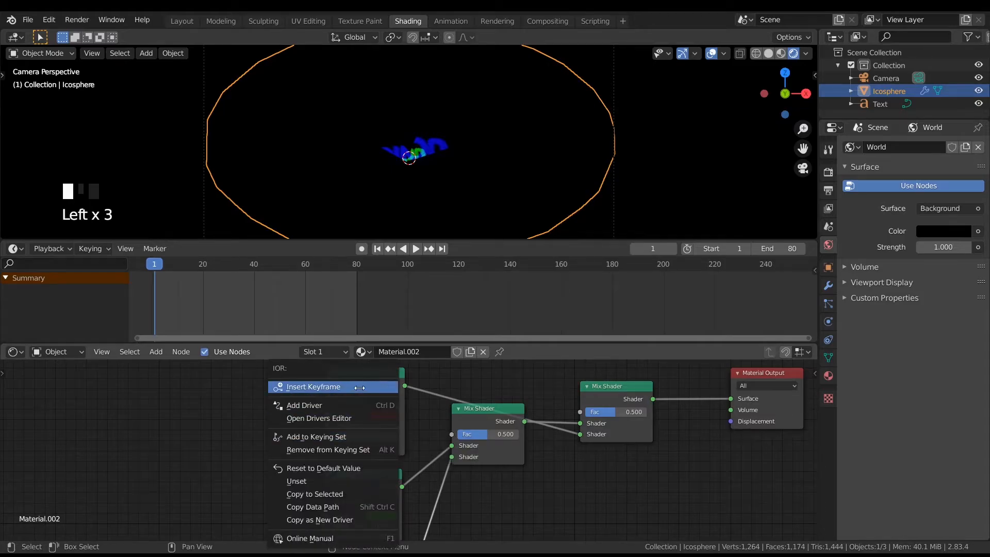
right_click(465, 432)
shift+scroll(465, 432, down, 3)
right_click(355, 460)
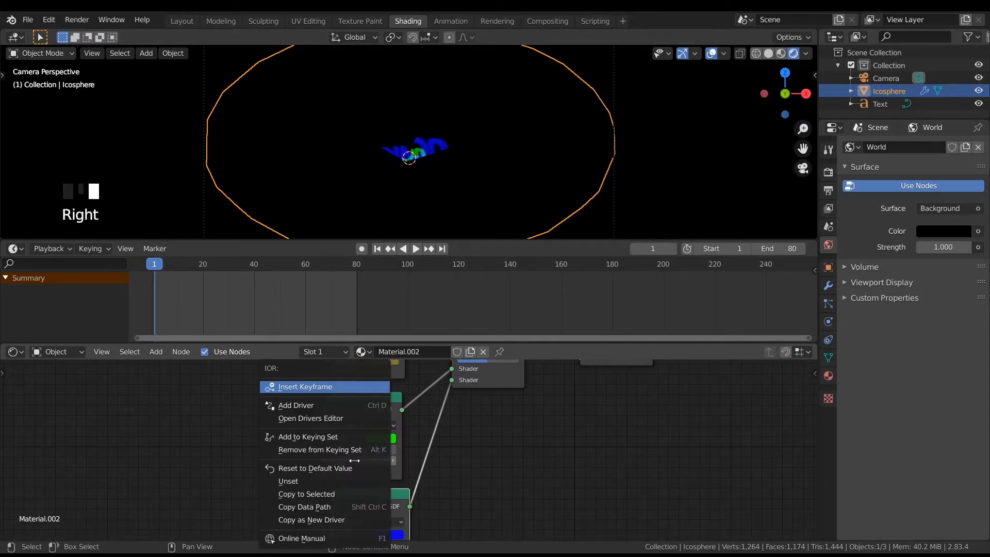
click(349, 391)
middle_drag(480, 488, 492, 398)
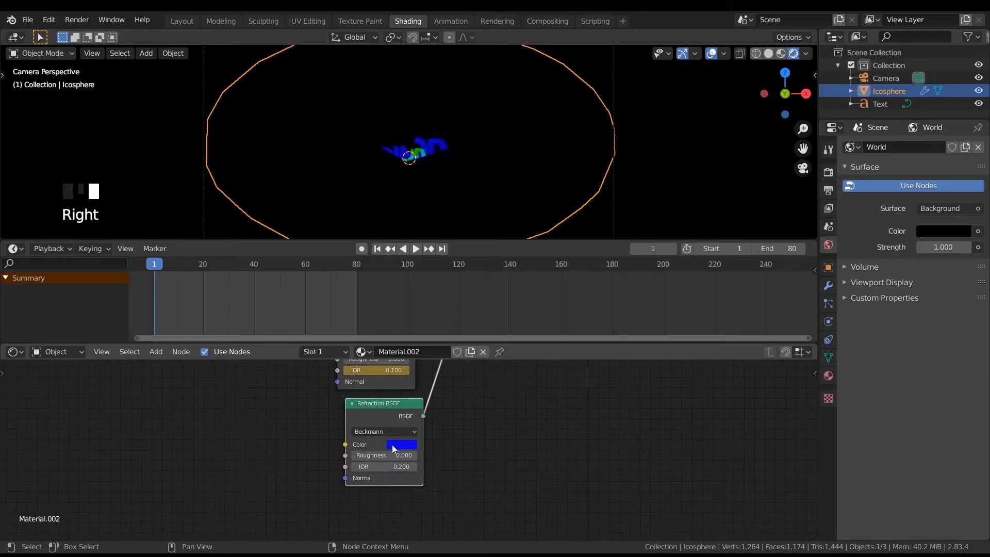
right_click(384, 466)
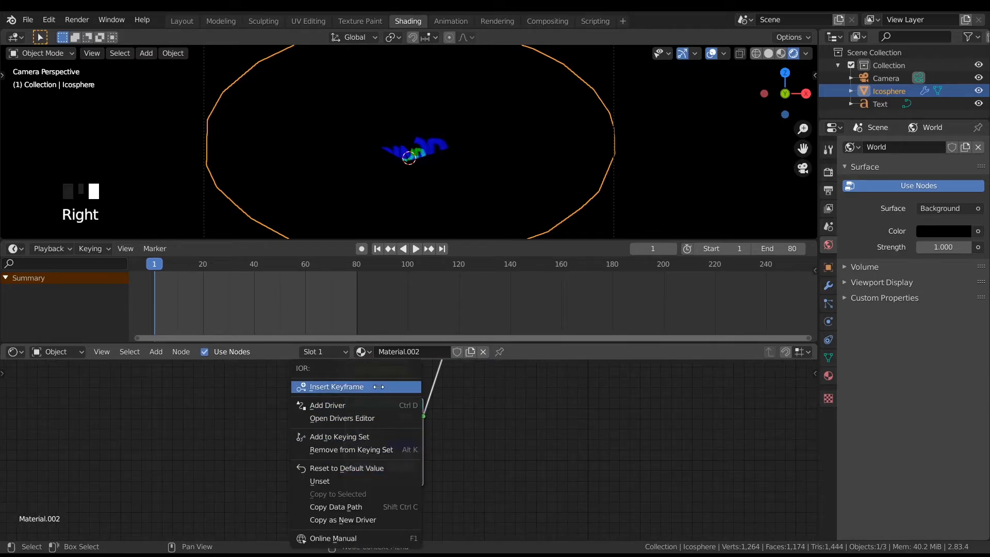
click(377, 388)
middle_drag(477, 391, 498, 535)
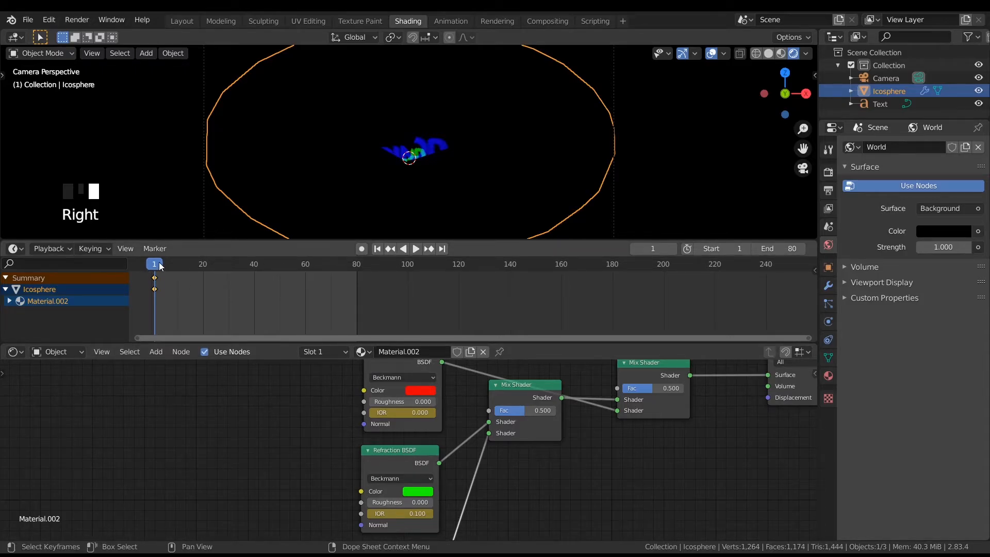
Move the playhead to frame 50 and set the red Refraction BSDF's IOR to 1
drag(160, 266, 279, 268)
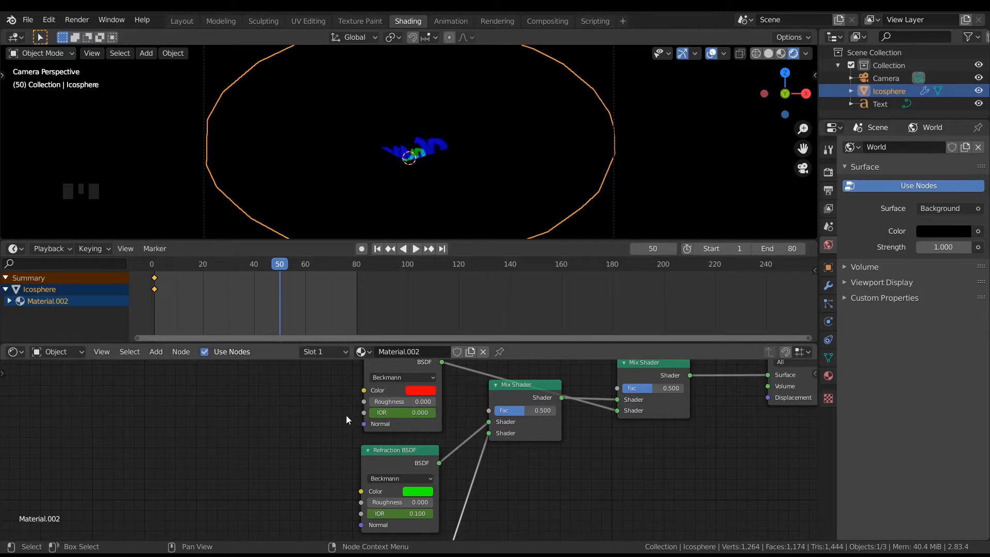
mouse_move(471, 398)
middle_down()
mouse_move(466, 464)
mouse_move(441, 453)
mouse_move(437, 376)
middle_up()
middle_drag(421, 476, 420, 404)
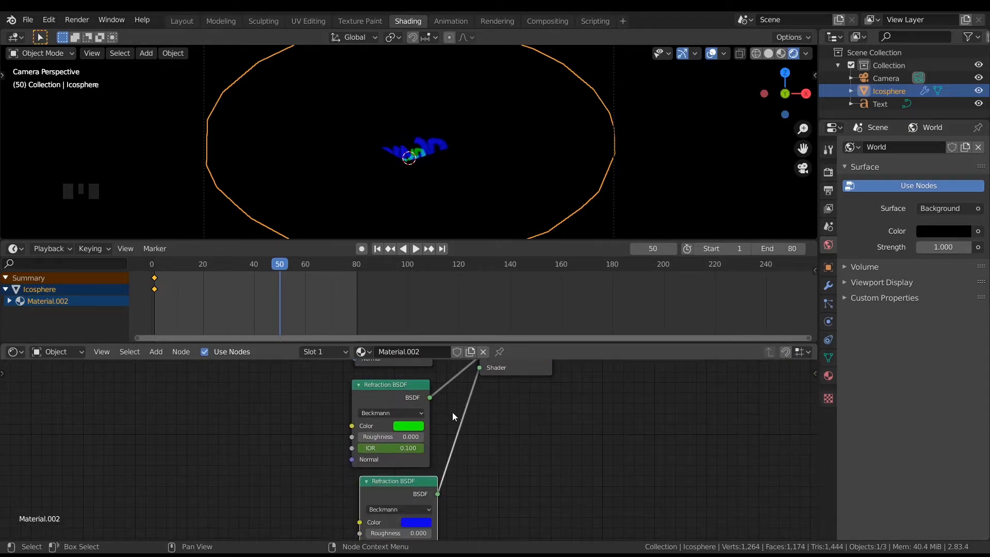
middle_drag(406, 365, 416, 416)
click(411, 397)
text(1)
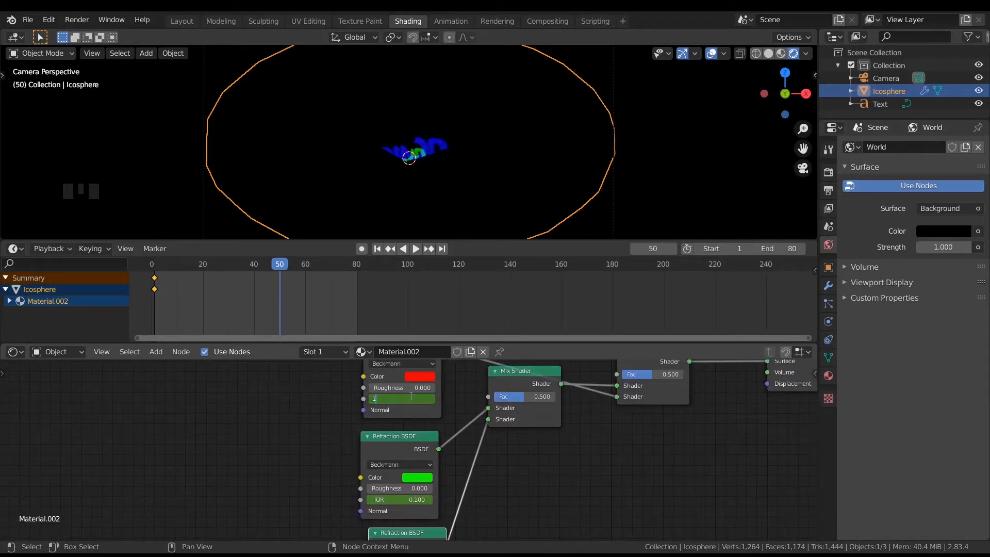
click(331, 464)
Set the green Refraction BSDF's IOR to 1 at frame 50
scroll(417, 464, down, 2)
middle_drag(419, 465, 417, 419)
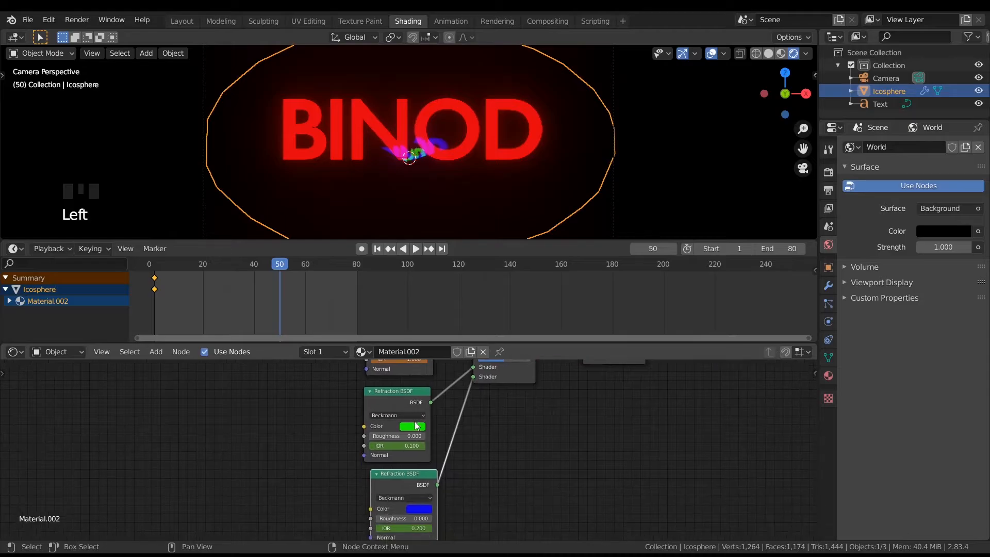
click(407, 444)
text(1)
click(570, 454)
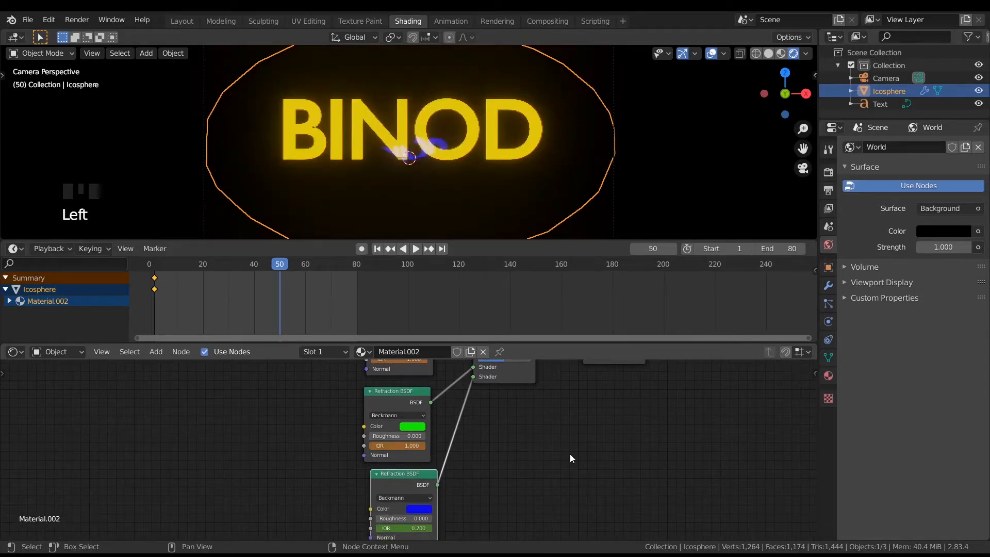
Set the blue Refraction BSDF's IOR to 1 at frame 50
middle_drag(578, 506, 580, 438)
click(415, 459)
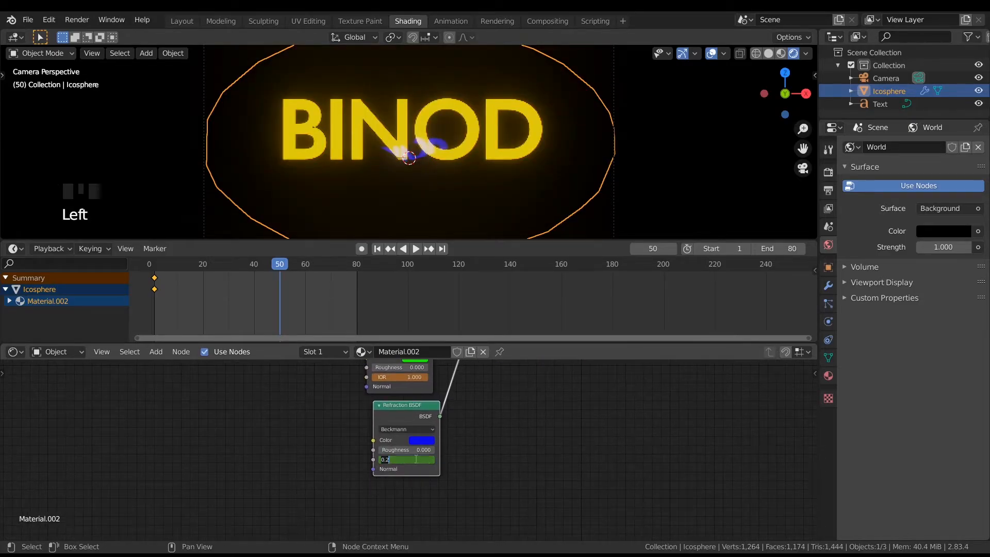
click(558, 432)
Insert keyframes at frame 50 on the IOR of the red, green and blue Refraction BSDFs
middle_drag(530, 391, 522, 472)
right_click(415, 416)
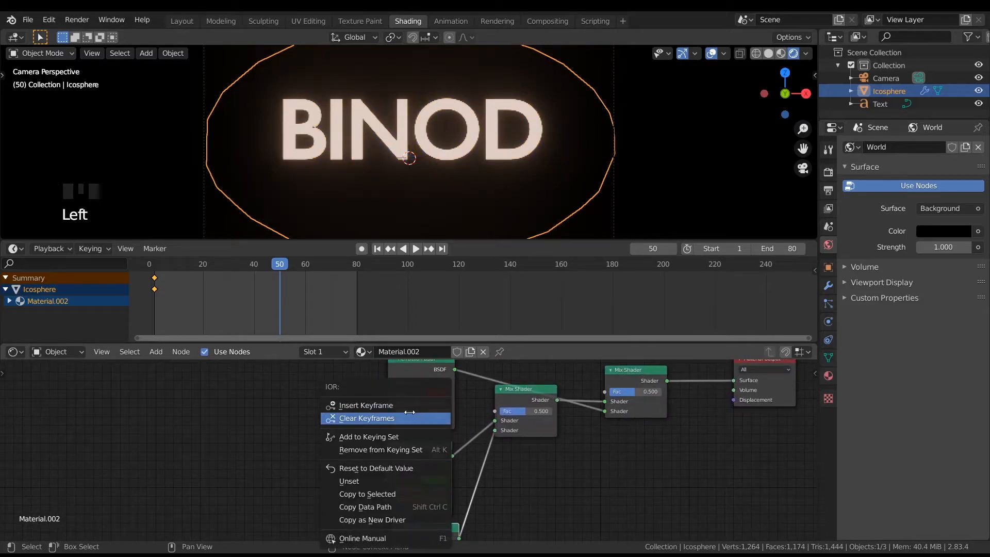
click(413, 405)
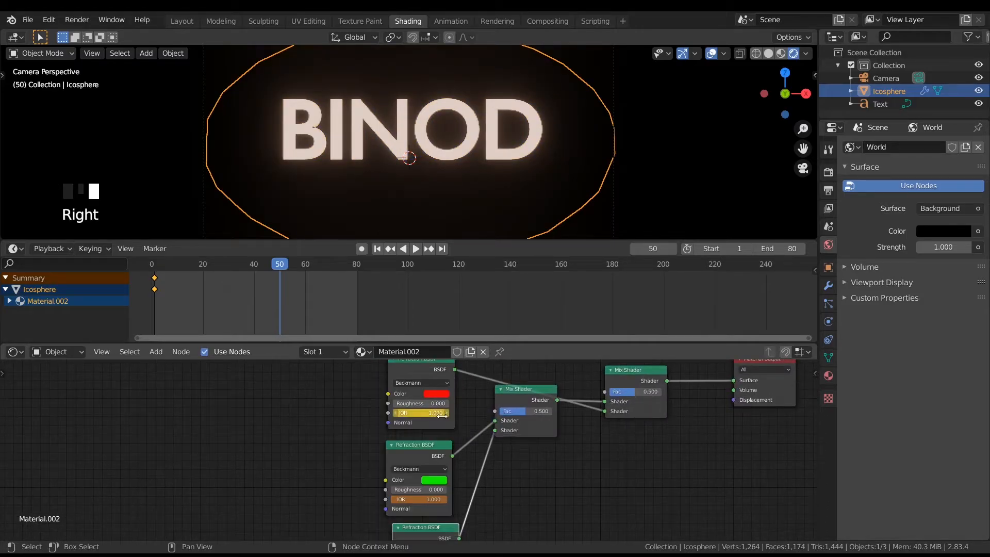
middle_drag(443, 452, 441, 416)
right_click(406, 460)
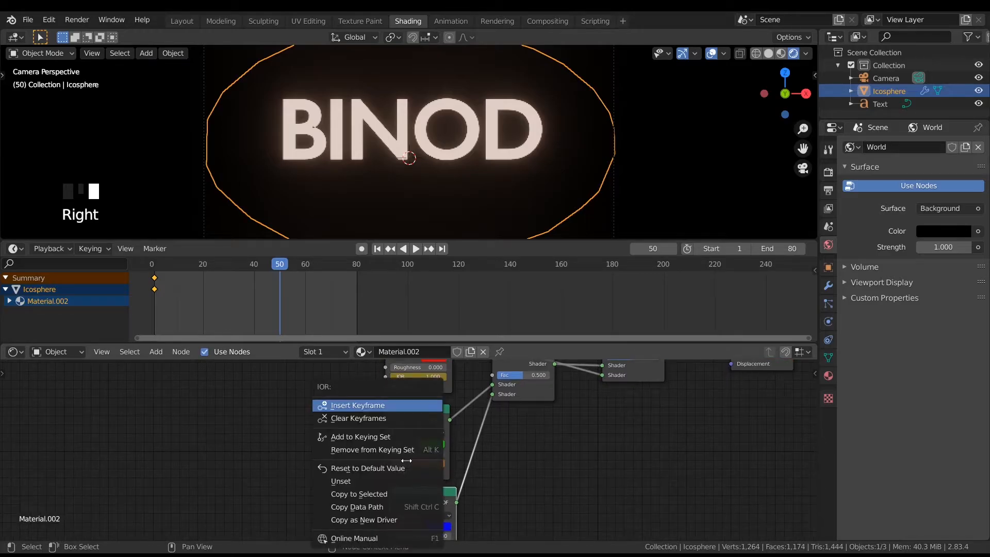
click(410, 406)
middle_drag(432, 531, 425, 494)
right_click(425, 488)
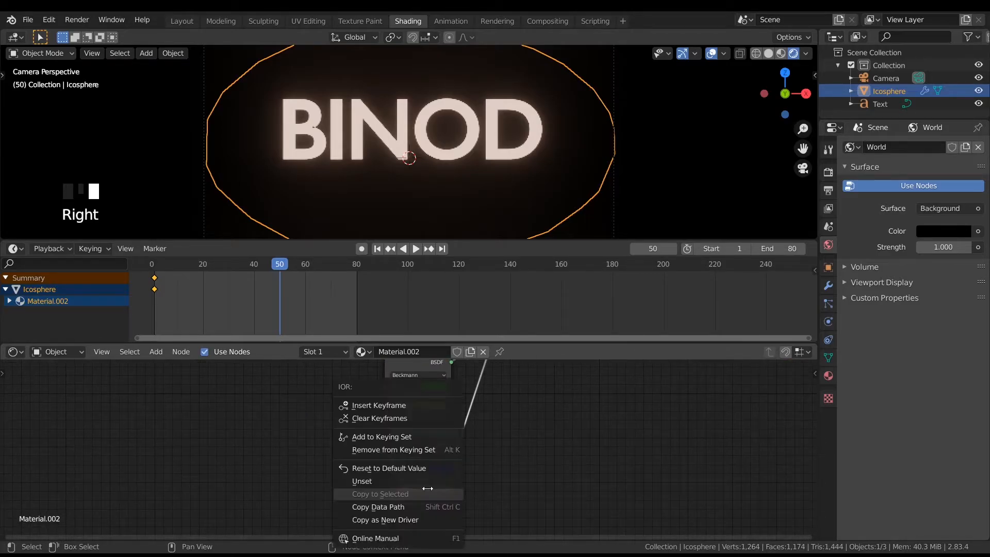
click(397, 405)
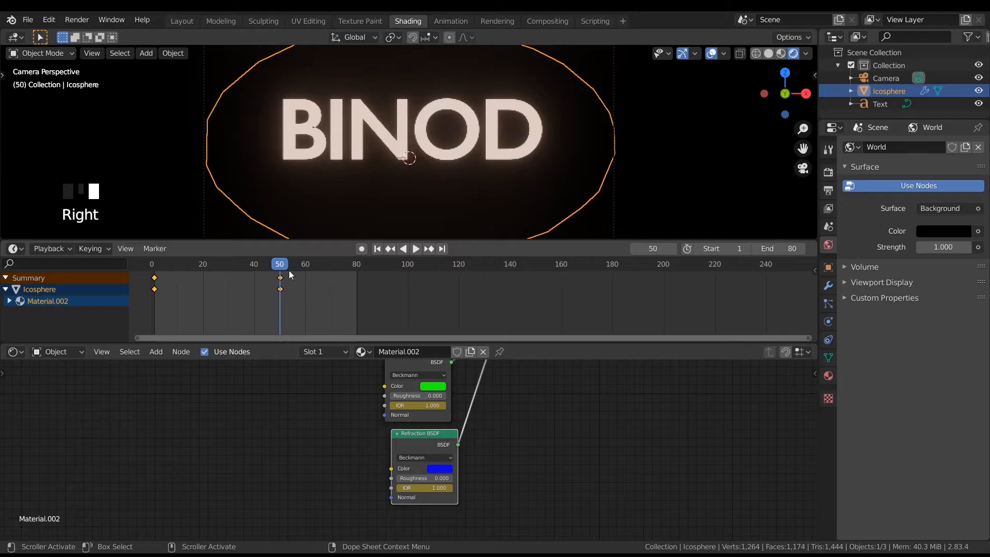
Scrub to frame 57, play the IOR animation from the first frame, and return the playhead to frame 1
mouse_move(286, 265)
mouse_down()
mouse_move(151, 266)
mouse_move(296, 263)
mouse_move(152, 264)
mouse_move(273, 264)
mouse_move(187, 256)
mouse_move(297, 252)
mouse_move(162, 259)
mouse_move(297, 253)
mouse_up()
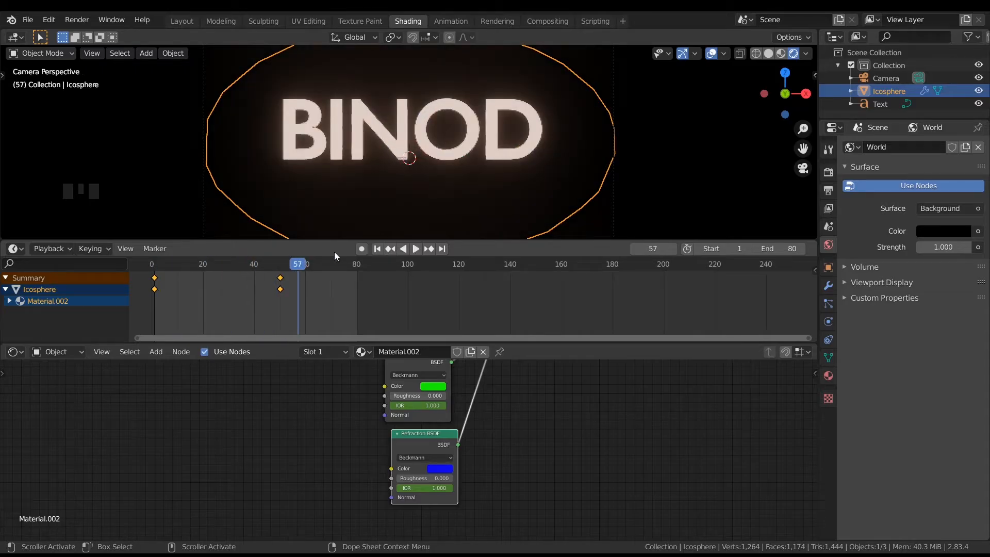
click(376, 248)
click(415, 248)
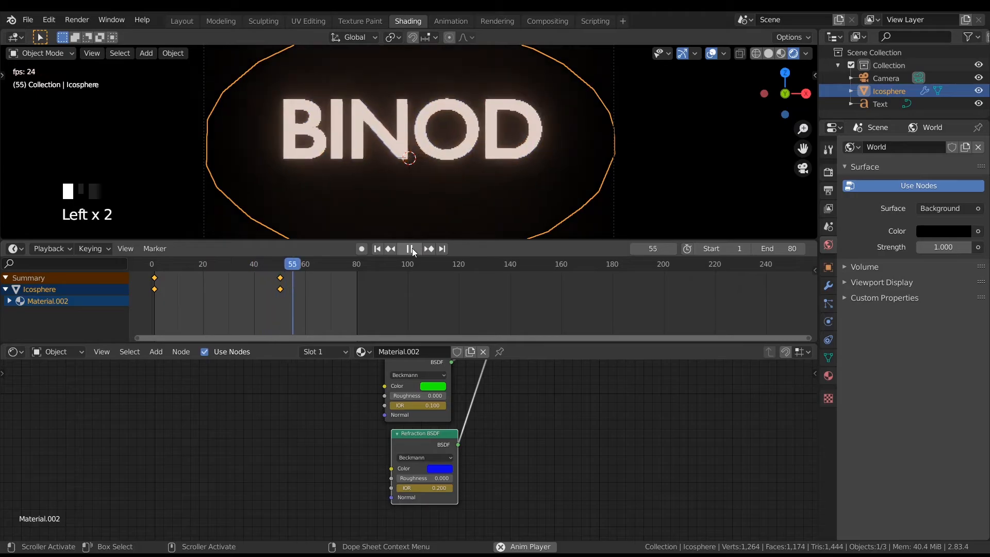
click(412, 248)
click(376, 248)
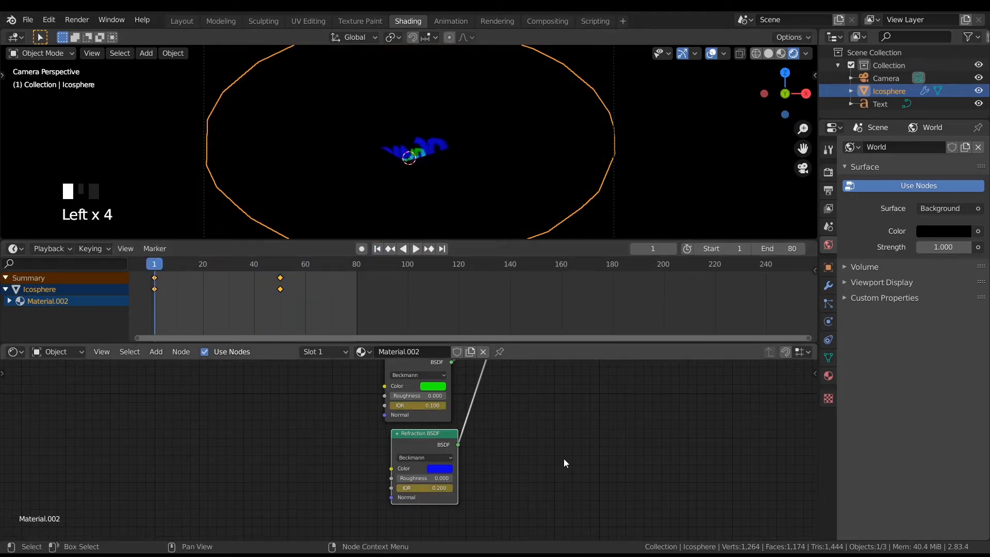
mouse_move(562, 451)
middle_down()
mouse_move(549, 500)
mouse_move(537, 506)
mouse_move(560, 475)
middle_up()
scroll(573, 440, down, 3)
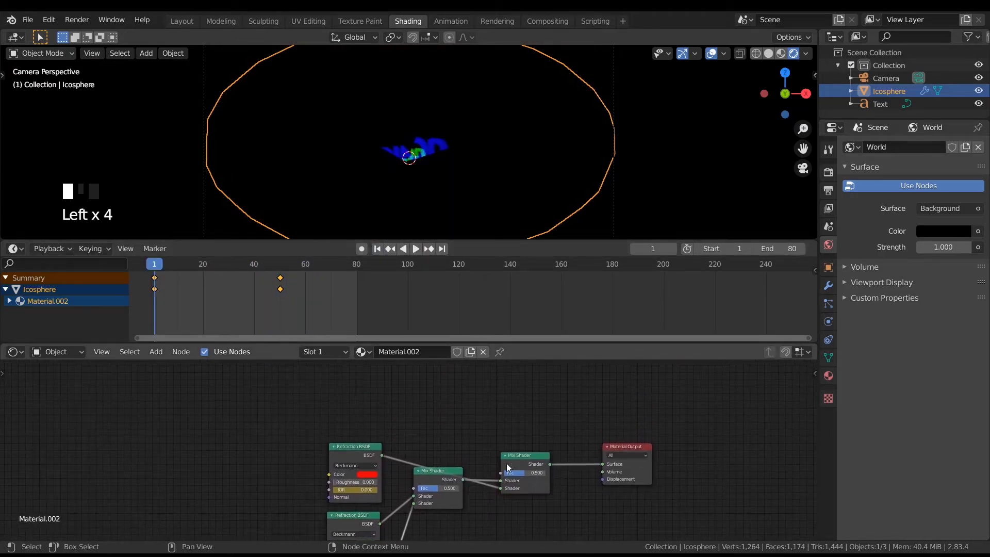
middle_drag(453, 425, 499, 392)
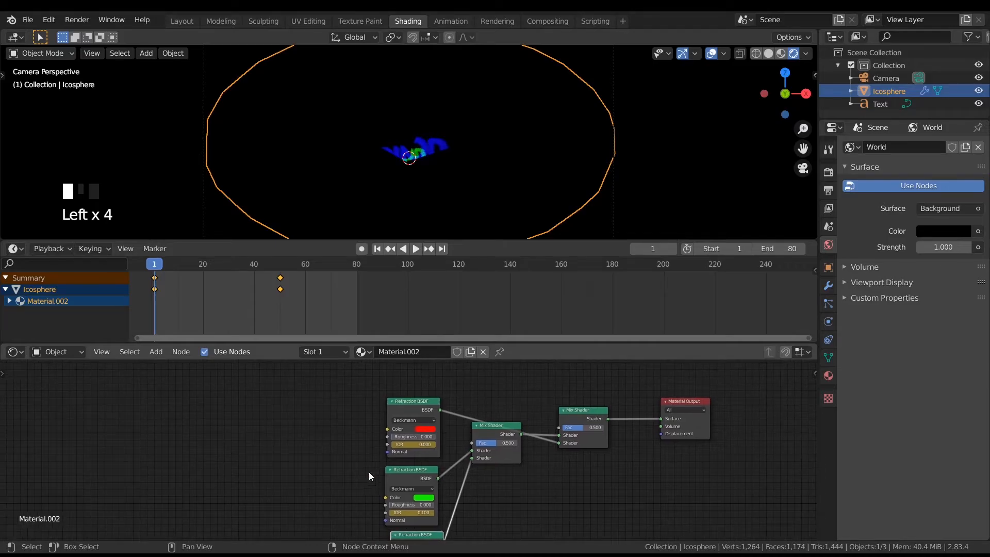
scroll(435, 434, up, 2)
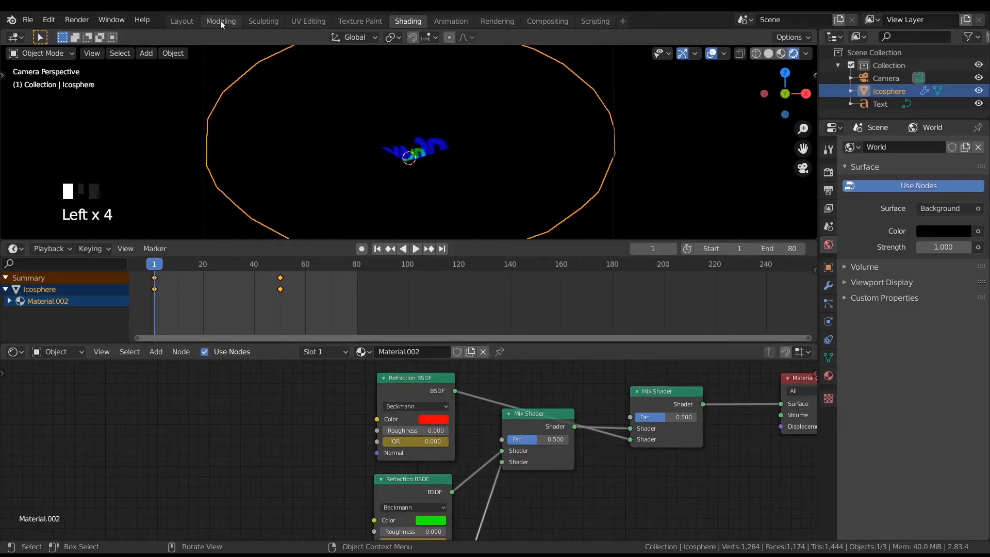
Switch to the Layout workspace and show the scene in solid shading from an angled view beside the camera
click(185, 22)
scroll(459, 283, down, 2)
middle_drag(458, 283, 552, 283)
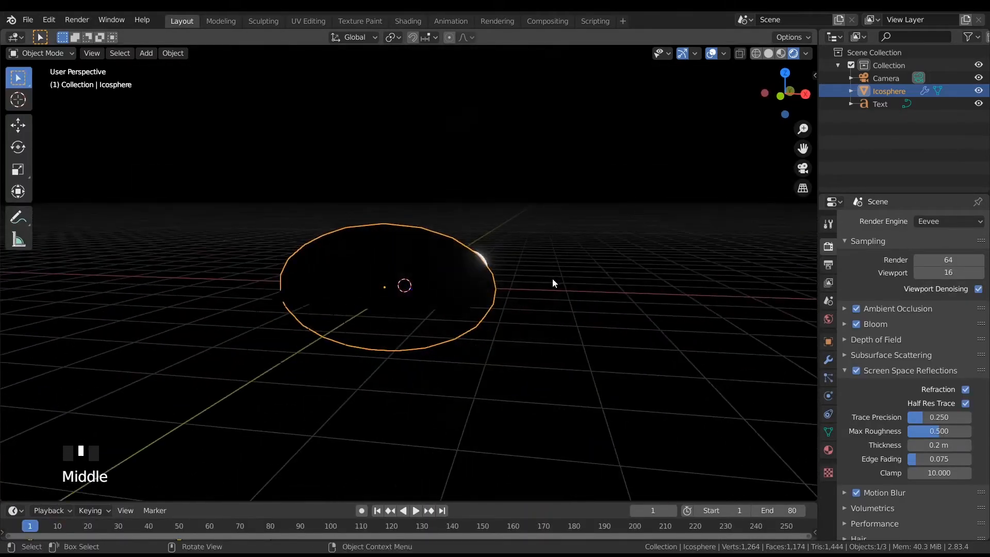
key(z)
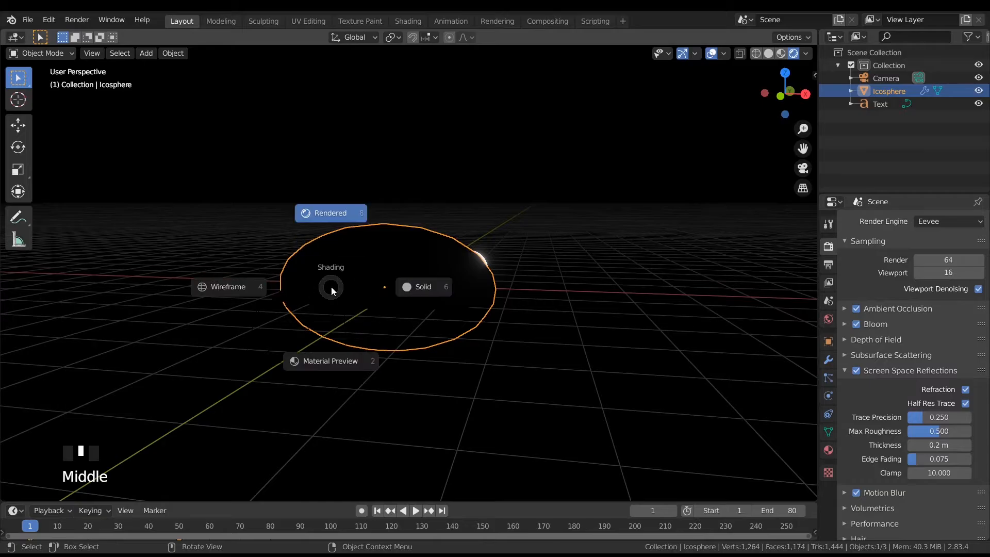
click(421, 287)
mouse_move(651, 323)
middle_down()
mouse_move(555, 347)
mouse_move(492, 344)
middle_up()
middle_drag(401, 321, 329, 316)
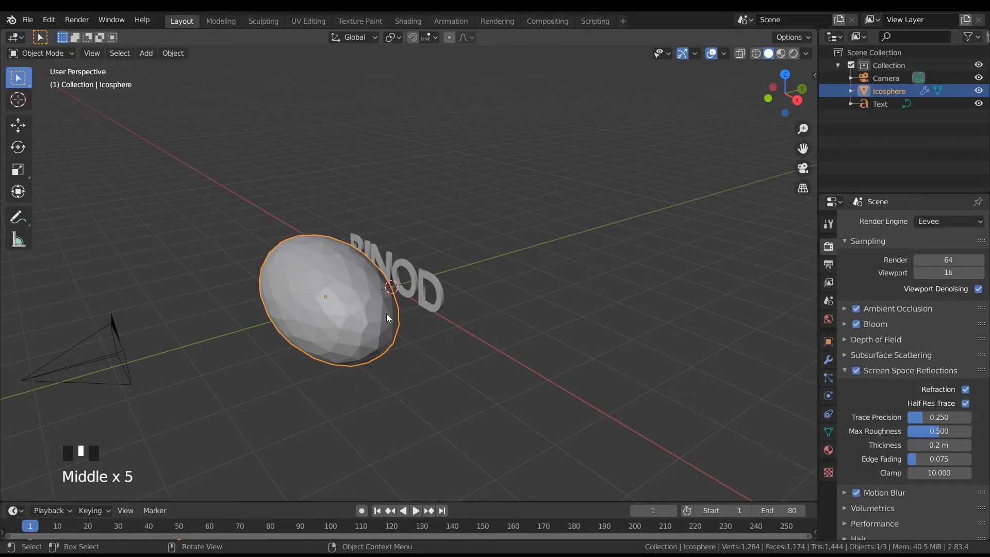
Add a Displace modifier to the icosphere below its Decimate modifier
click(369, 318)
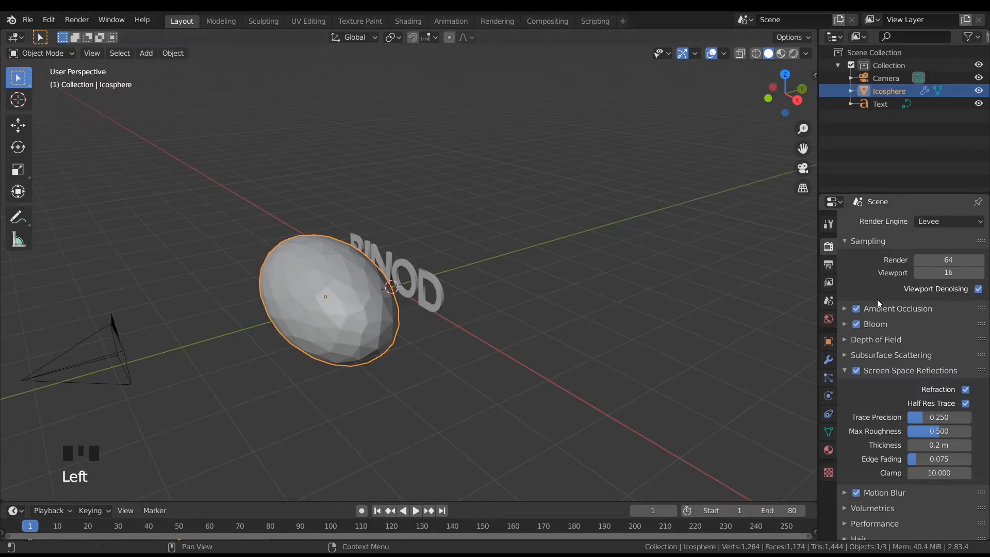
click(828, 360)
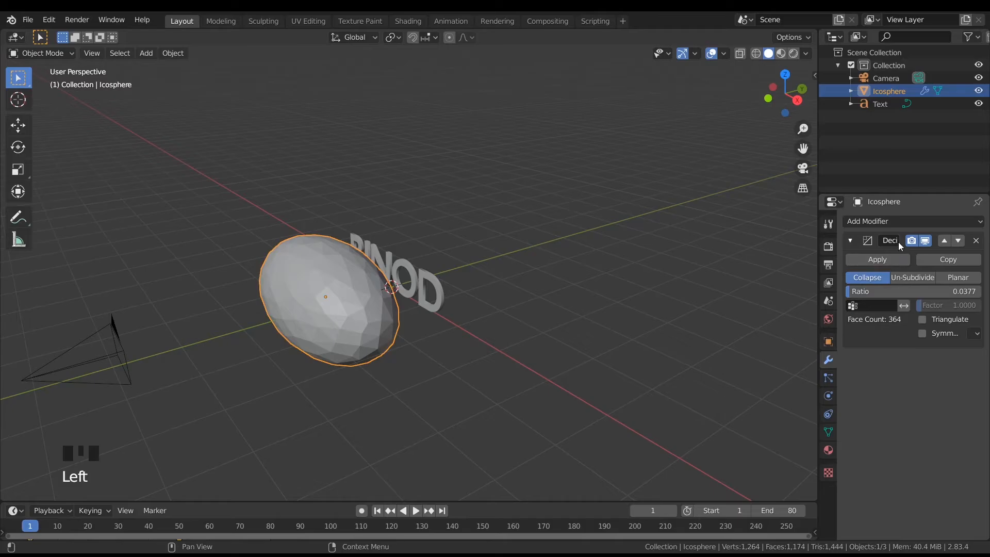
click(916, 221)
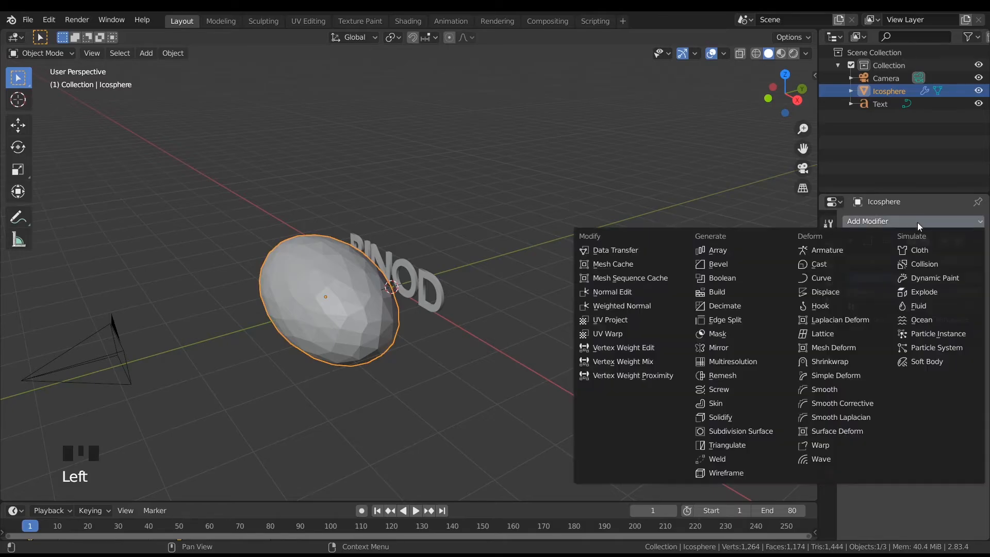
click(817, 293)
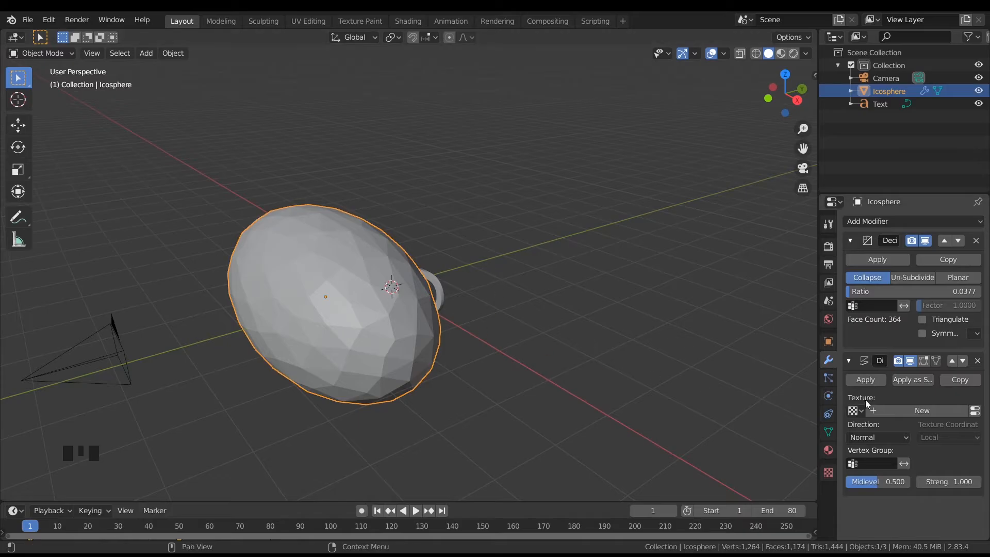
Create a new texture for the Displace modifier and set its type to Clouds
click(914, 414)
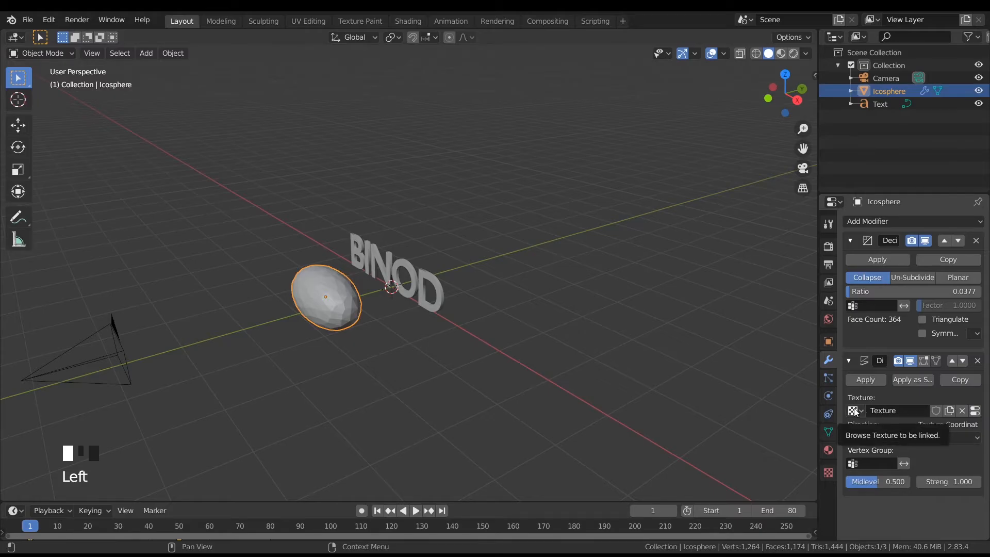
click(975, 410)
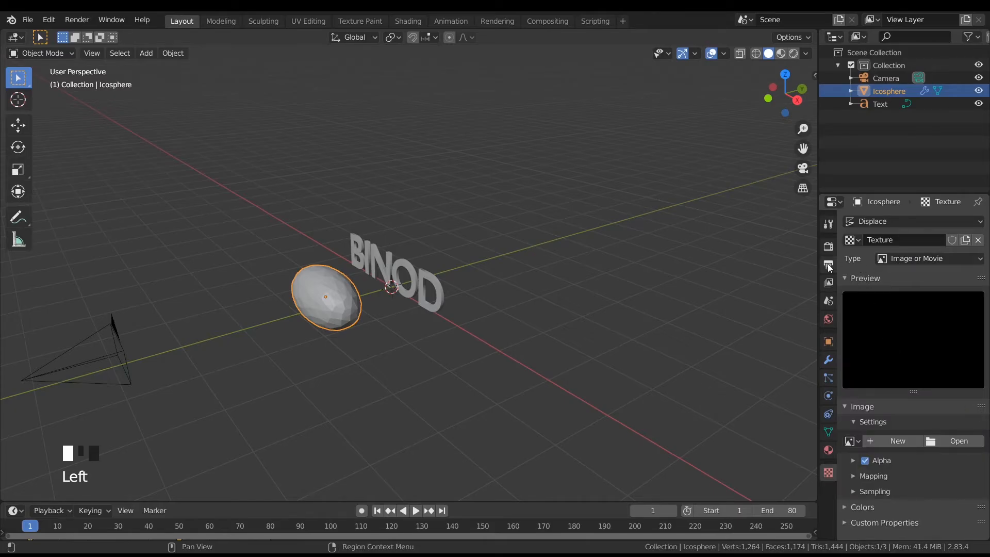
click(923, 260)
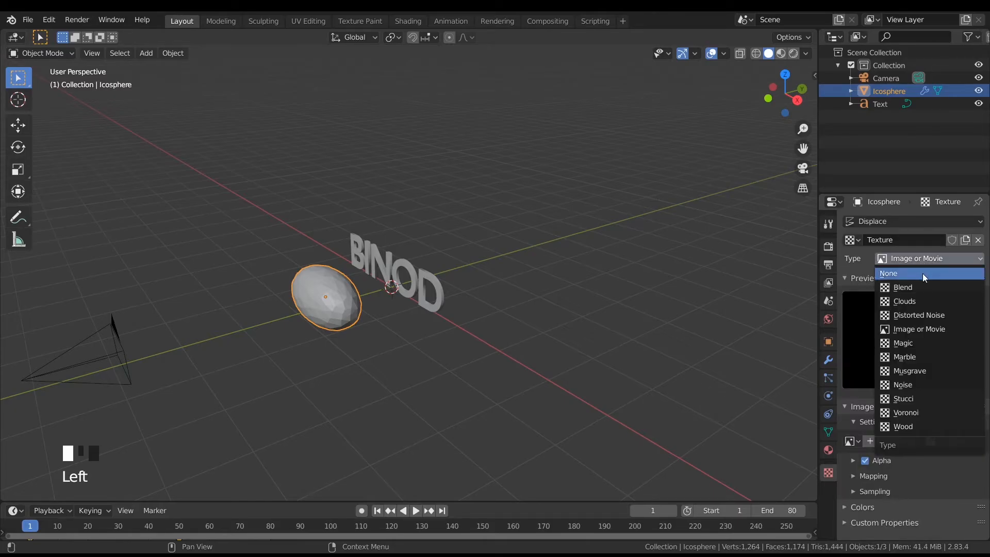
click(925, 300)
Look through the camera and set the Clouds texture's noise depth to 0
scroll(463, 324, up, 5)
middle_drag(365, 338, 448, 299)
key(KP_0)
key(KP_0)
key(KP_0)
key(KP_0)
key(KP_0)
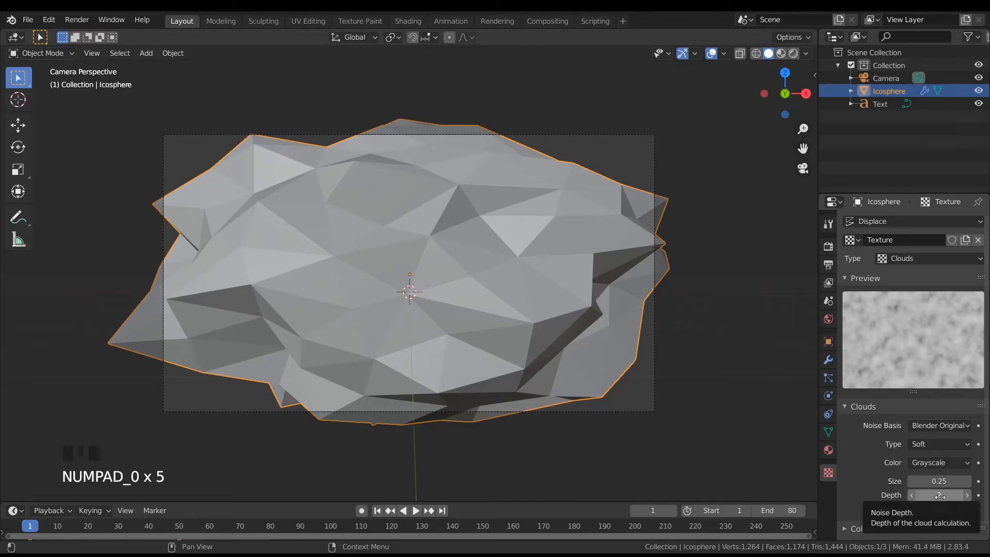
drag(939, 497, 919, 496)
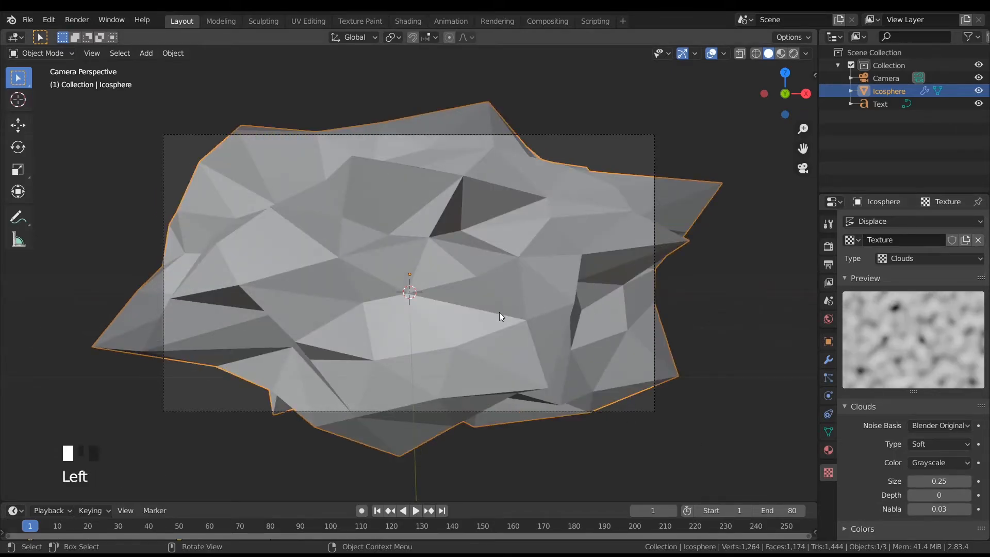
Play the animation through the camera in rendered shading and stop it at frame 37
key(z)
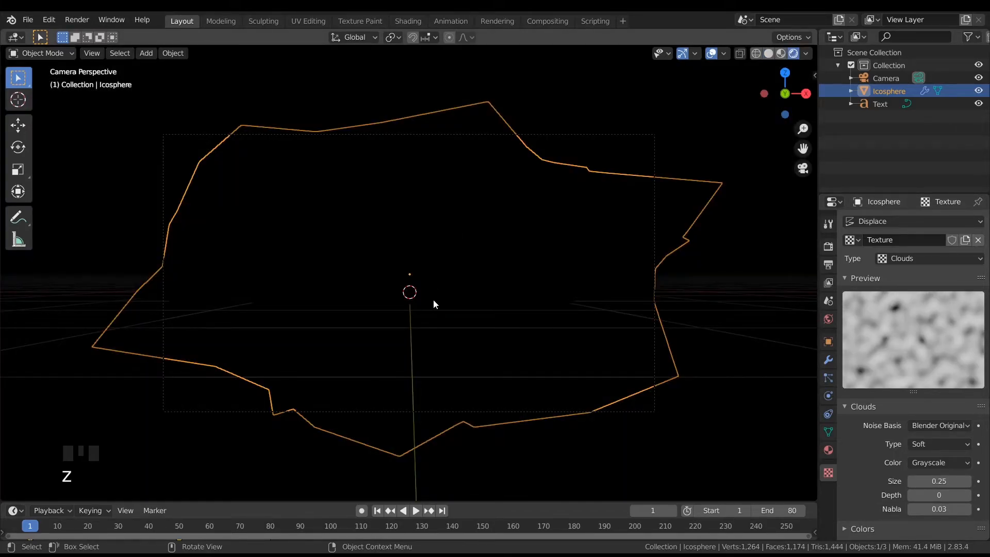
key(space)
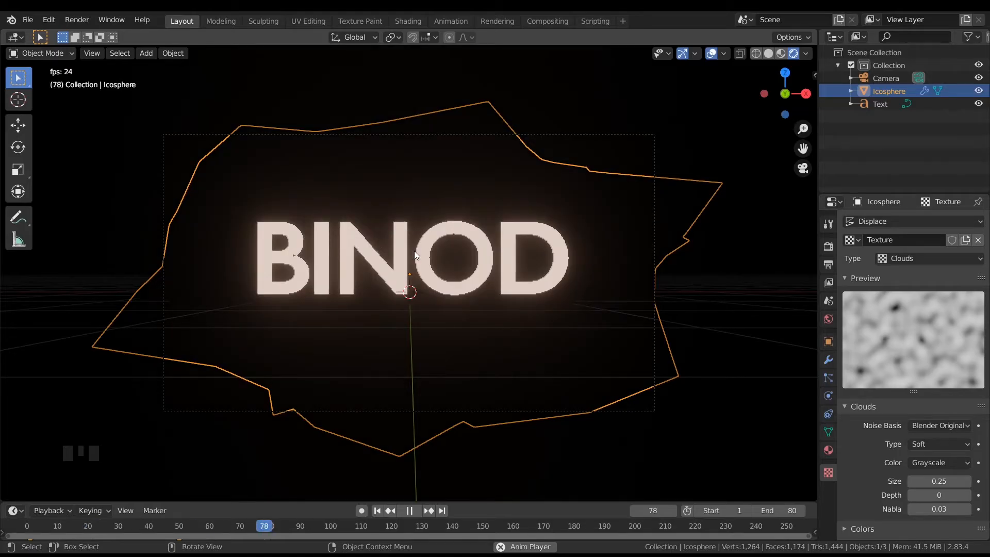
key(space)
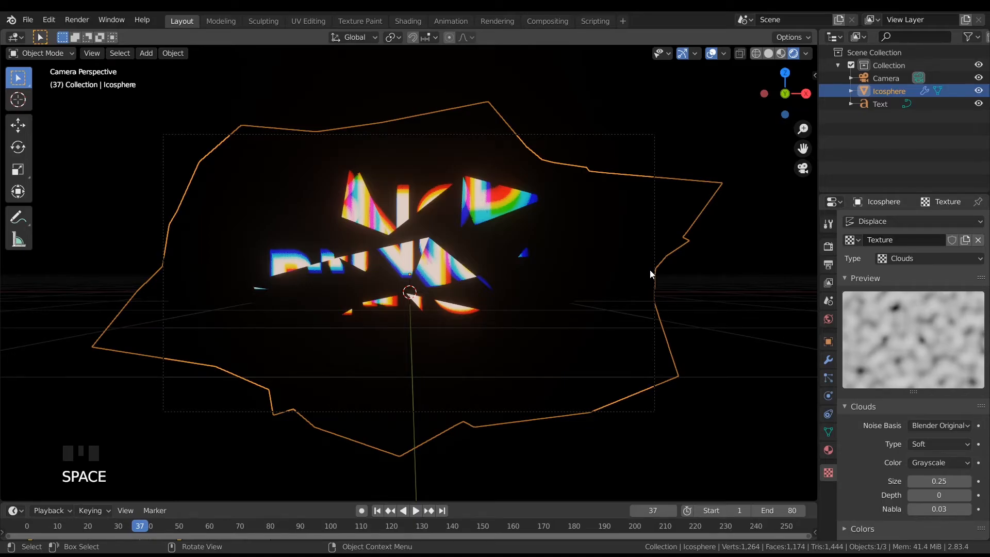
Examine the displaced icosphere outside the camera view in both solid and rendered shading
middle_drag(734, 288, 740, 297)
scroll(740, 297, down, 3)
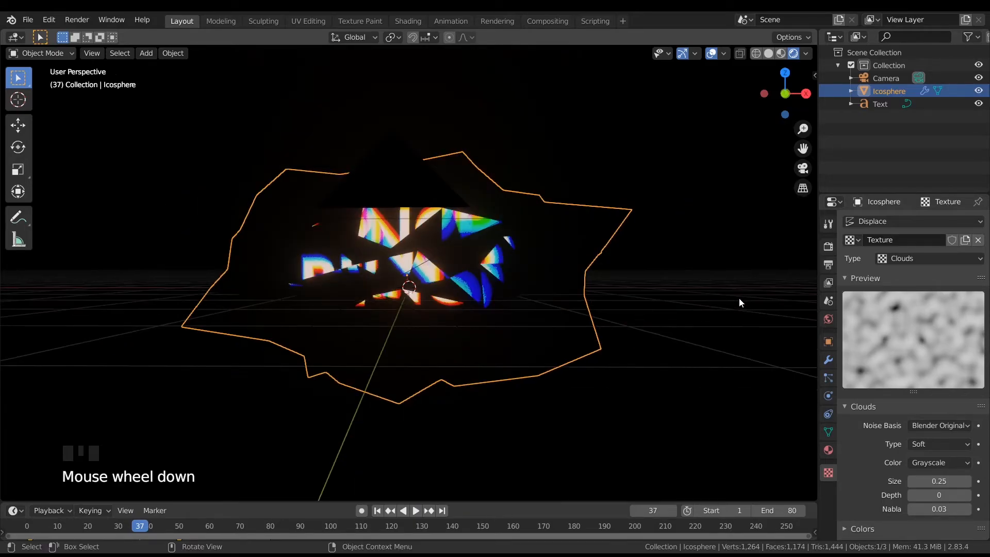
key(z)
click(827, 296)
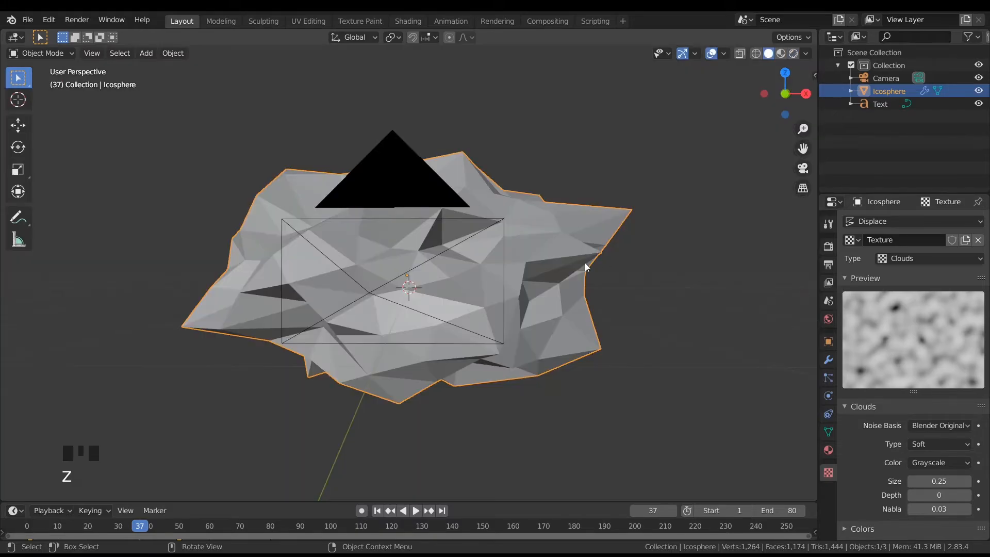
middle_drag(585, 264, 573, 291)
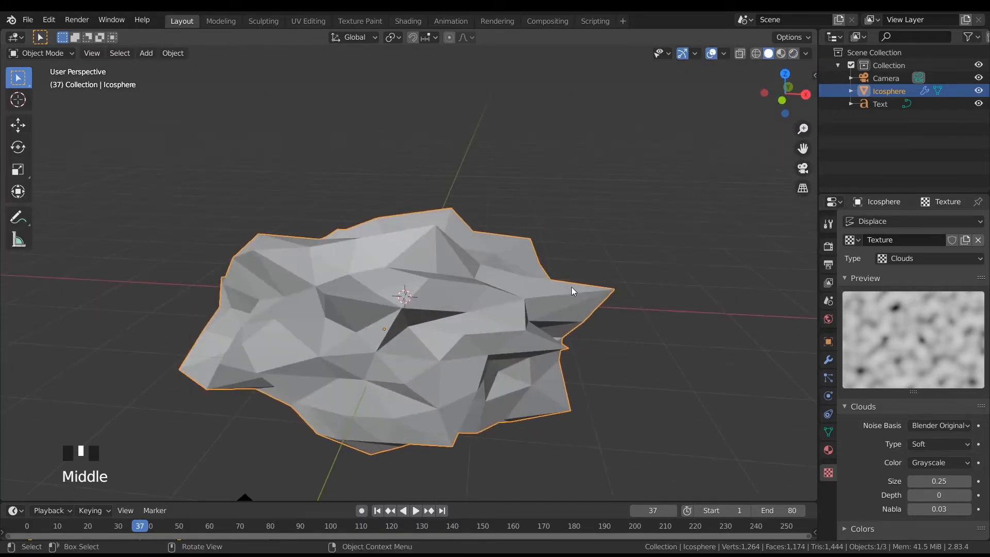
key(z)
click(529, 283)
middle_drag(527, 300, 514, 266)
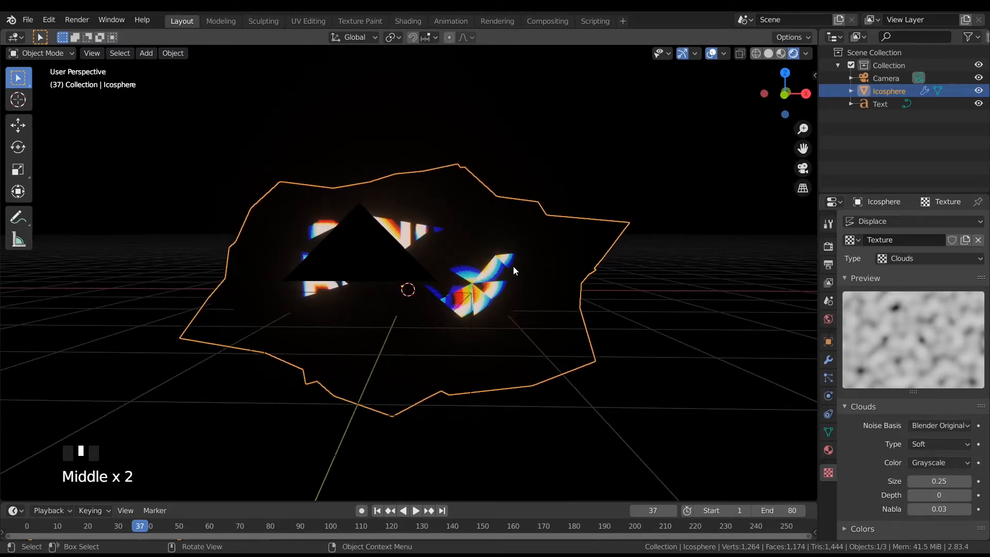
Try rotating the displaced icosphere freely in the rendered view
key(r)
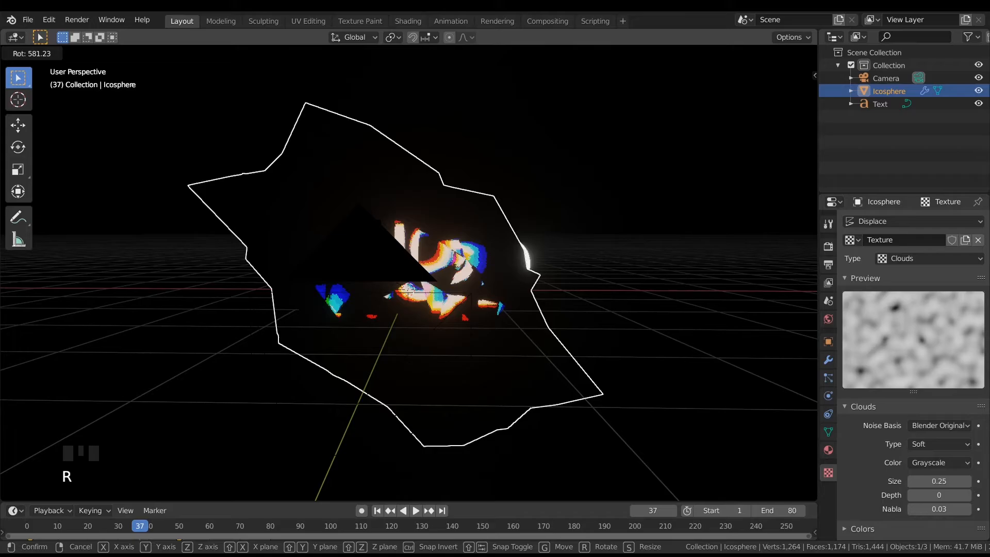
click(490, 220)
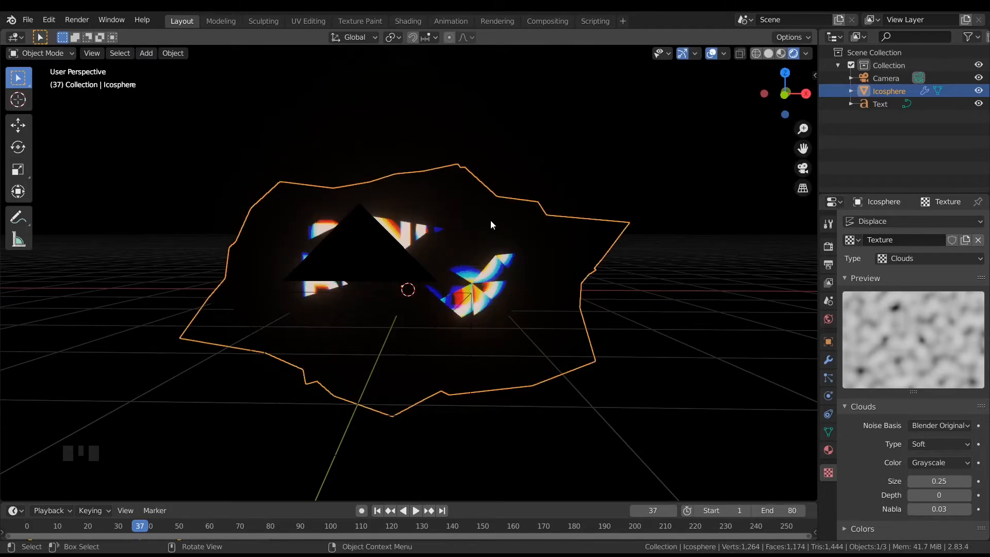
View the displaced icosphere from an oblique side angle and switch the viewport to solid shading
middle_drag(490, 220, 642, 307)
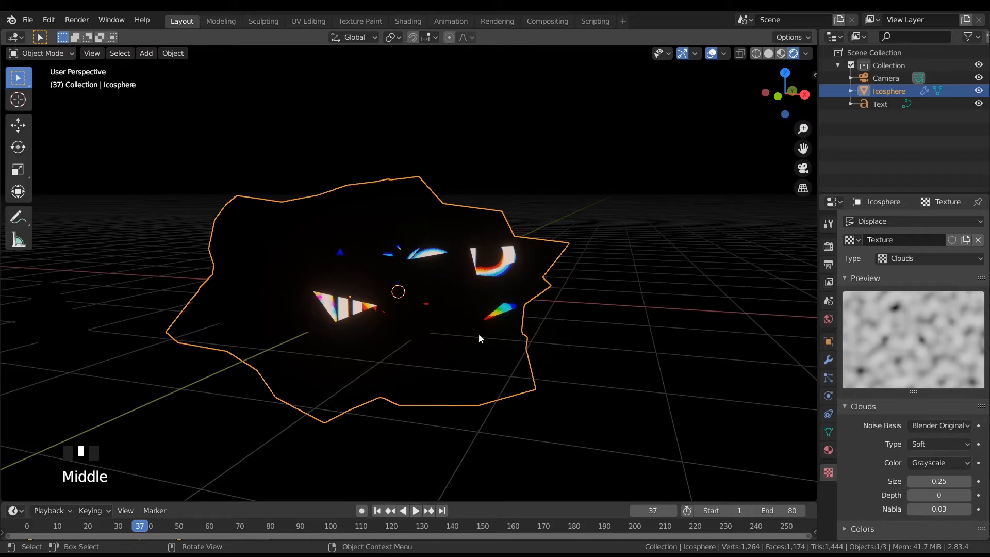
mouse_move(615, 318)
middle_down()
mouse_move(577, 324)
mouse_move(604, 310)
middle_up()
key(z)
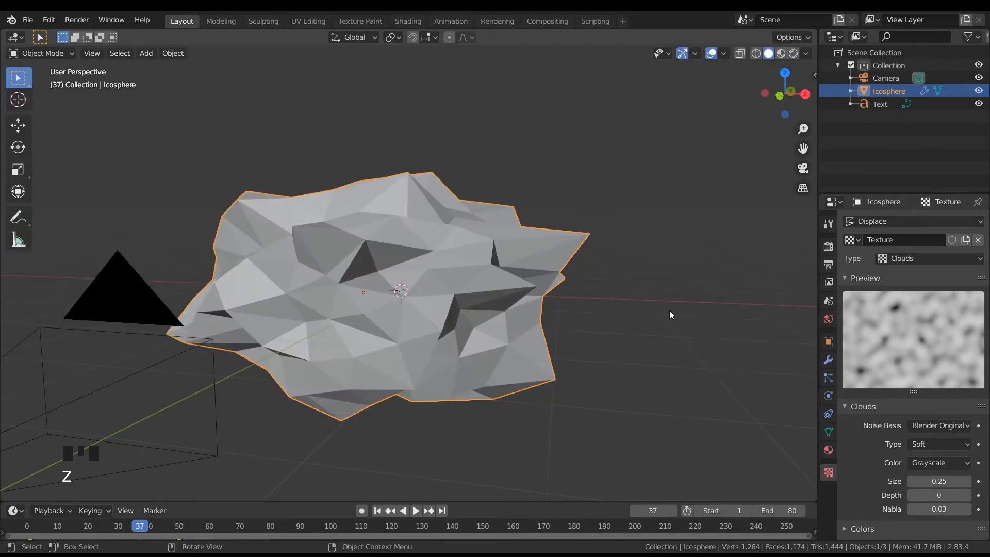
Add a plain axes empty at the 3D cursor in the scene with the icosphere and text
mouse_move(669, 310)
middle_down()
mouse_move(659, 327)
mouse_move(604, 348)
mouse_move(603, 323)
middle_up()
scroll(599, 326, down, 2)
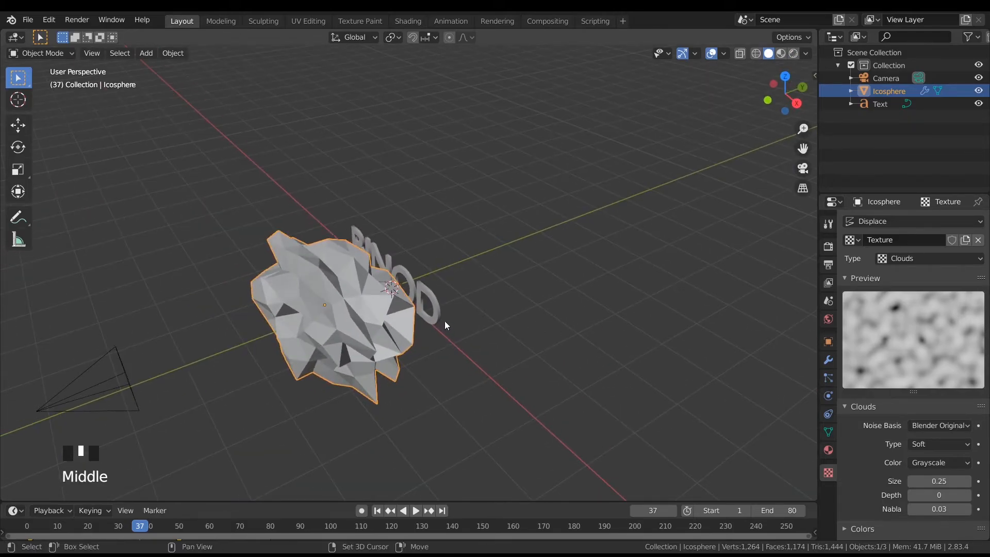
key(shift+a)
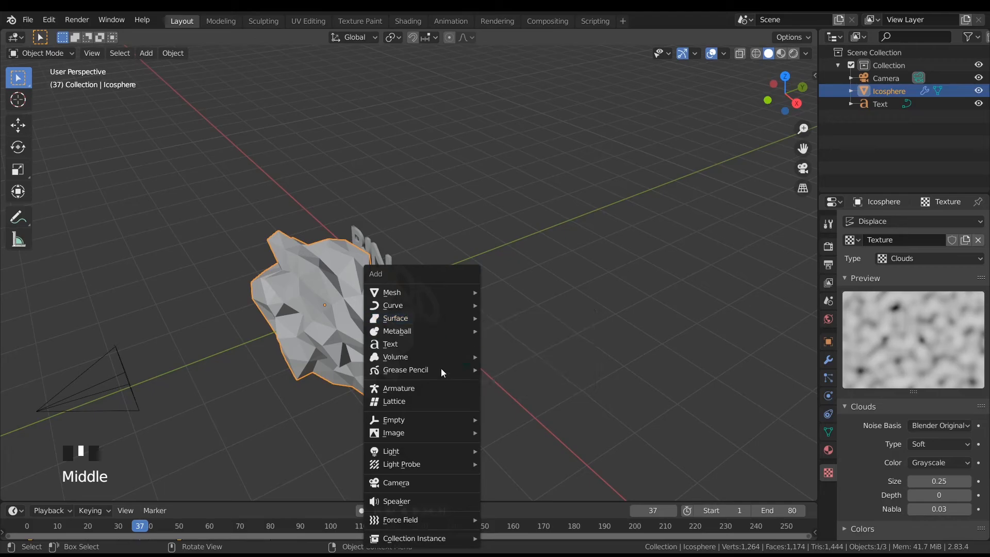
mouse_move(446, 421)
click(527, 419)
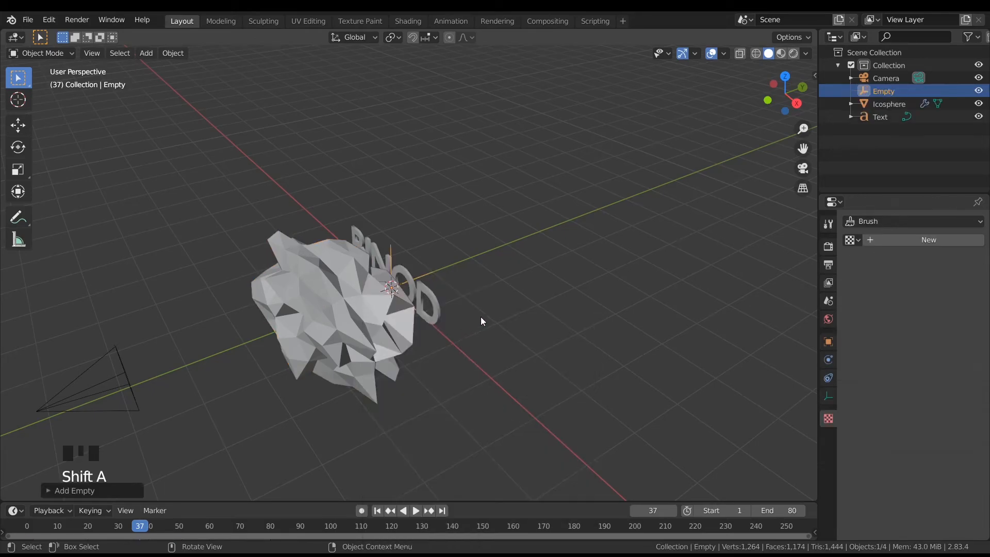
Move the empty about 2.2 m along Y behind the text and about 5 m along negative X beside the icosphere
middle_drag(480, 317, 416, 301)
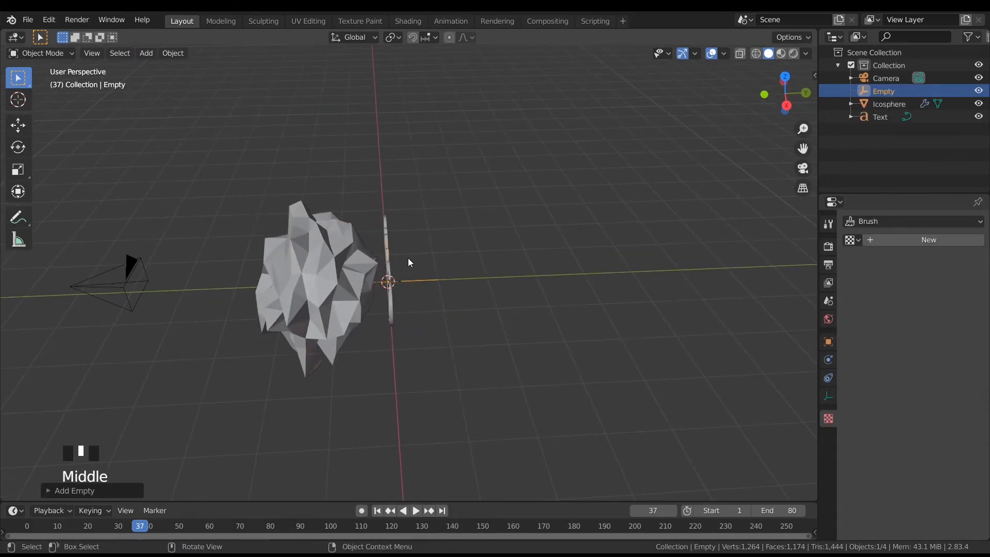
click(18, 126)
drag(441, 284, 555, 291)
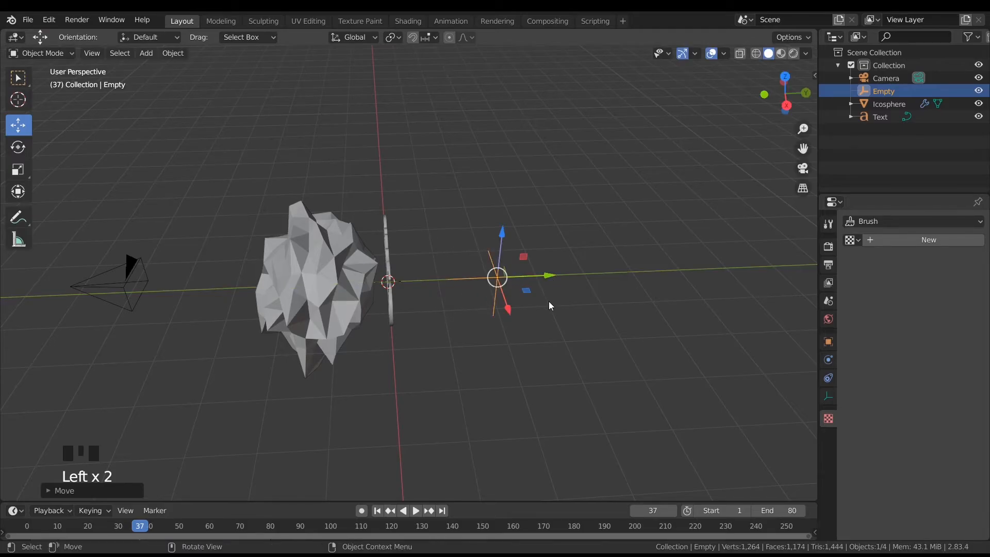
middle_drag(549, 306, 536, 250)
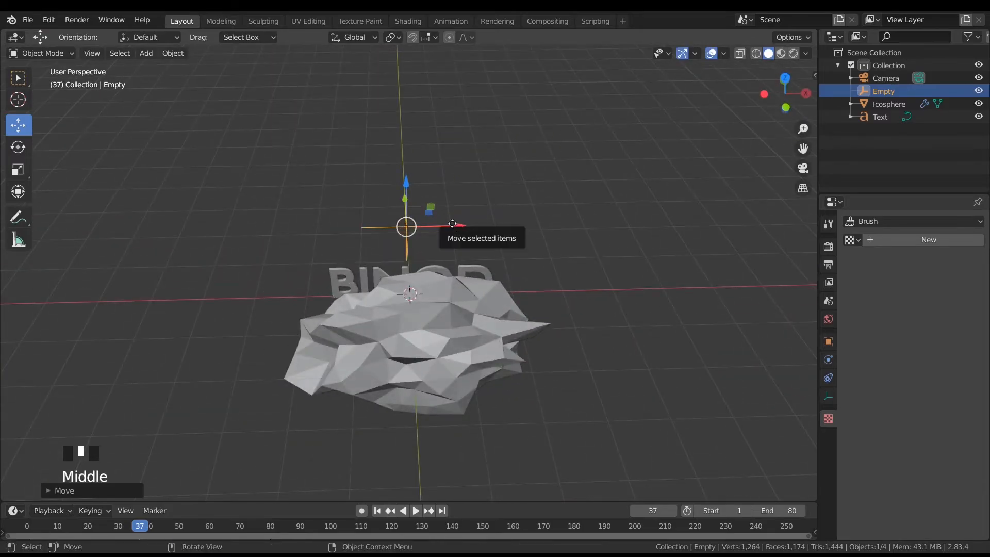
drag(452, 225, 249, 225)
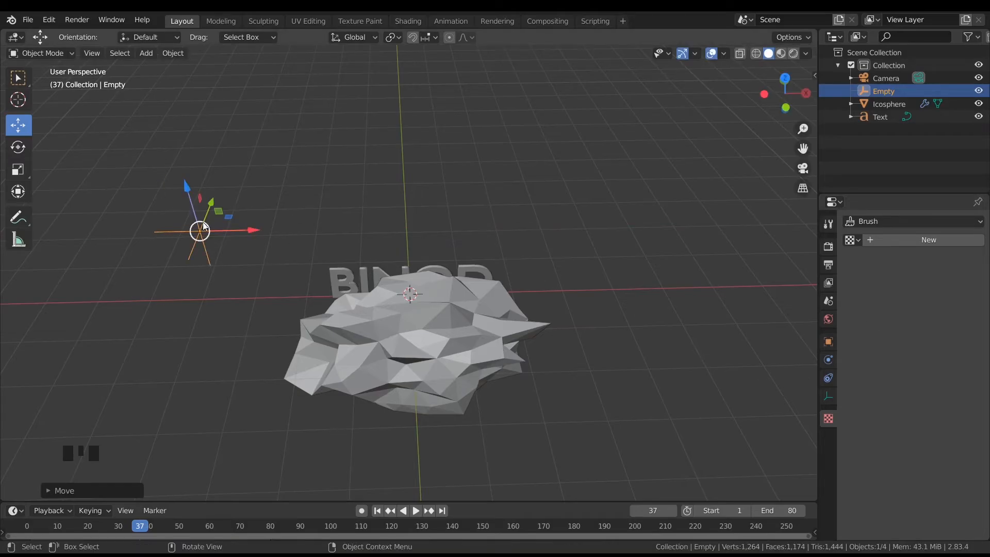
click(828, 342)
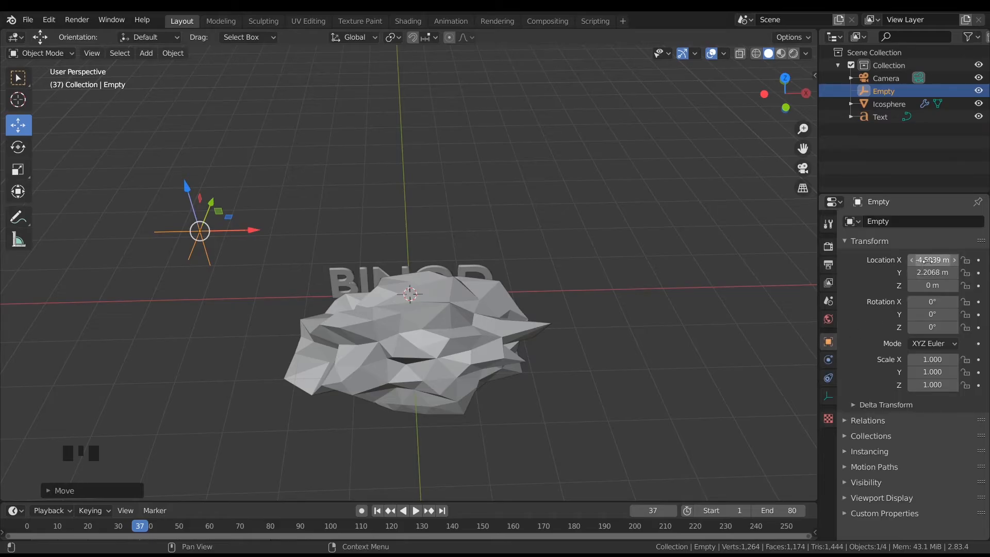
middle_drag(661, 320, 660, 278)
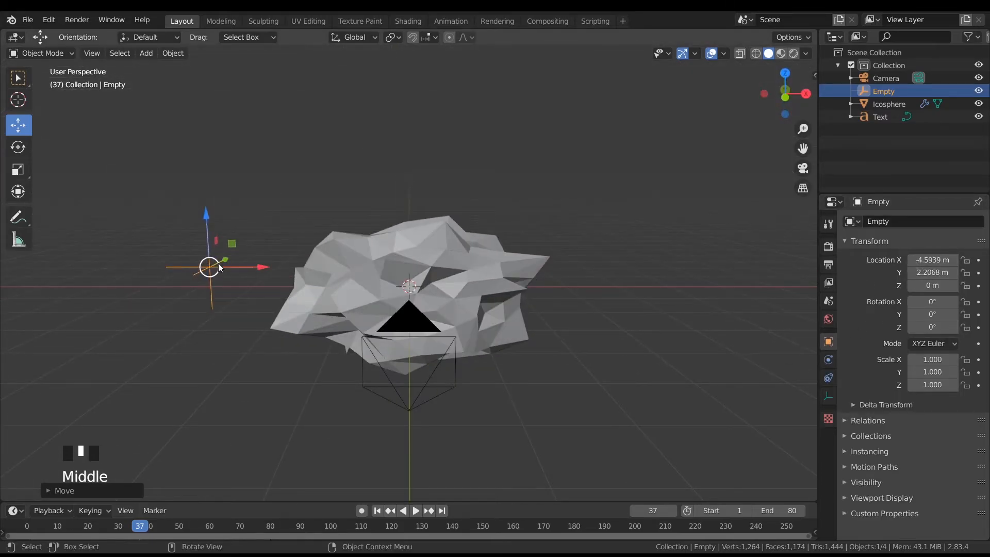
drag(258, 267, 240, 295)
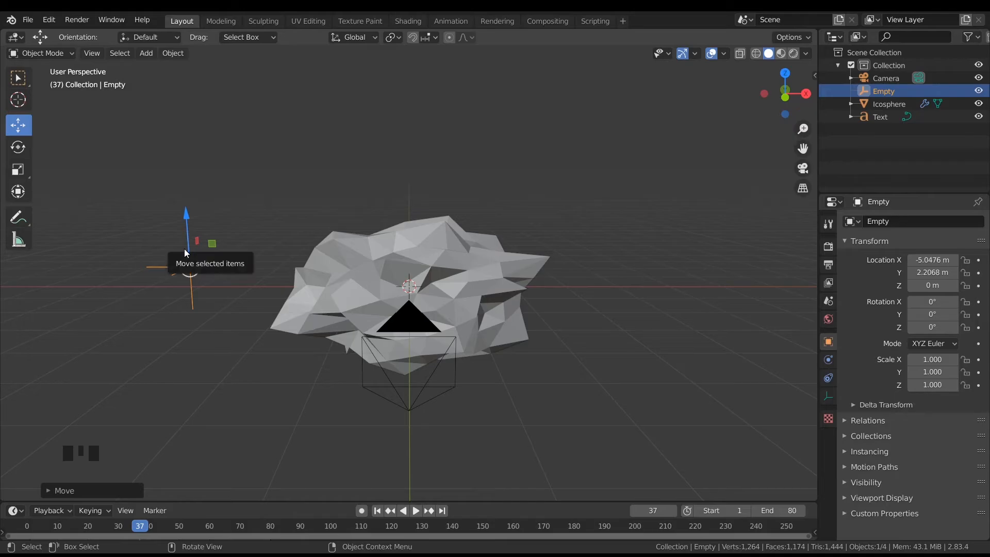
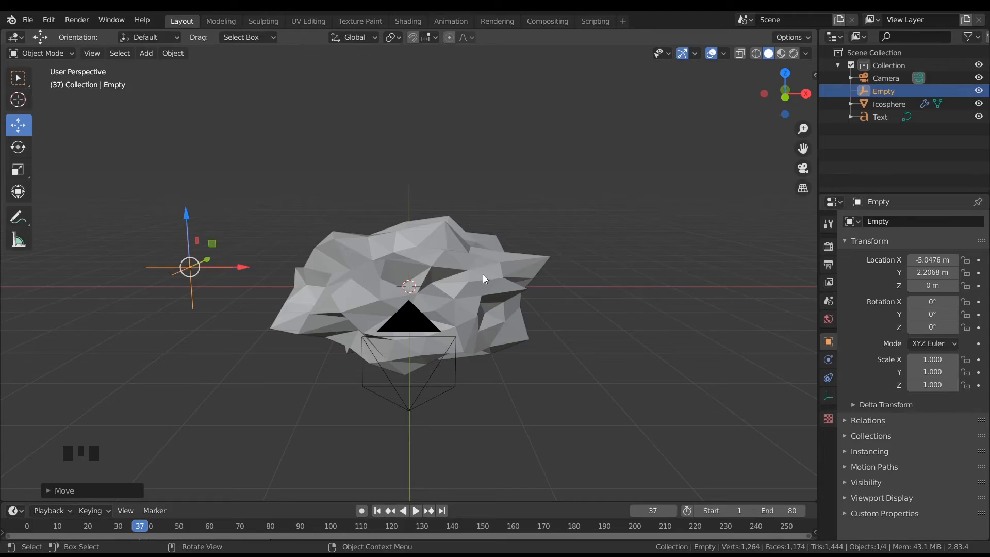
Check the empty against the camera view and set its X location to -6 m
scroll(446, 280, up, 2)
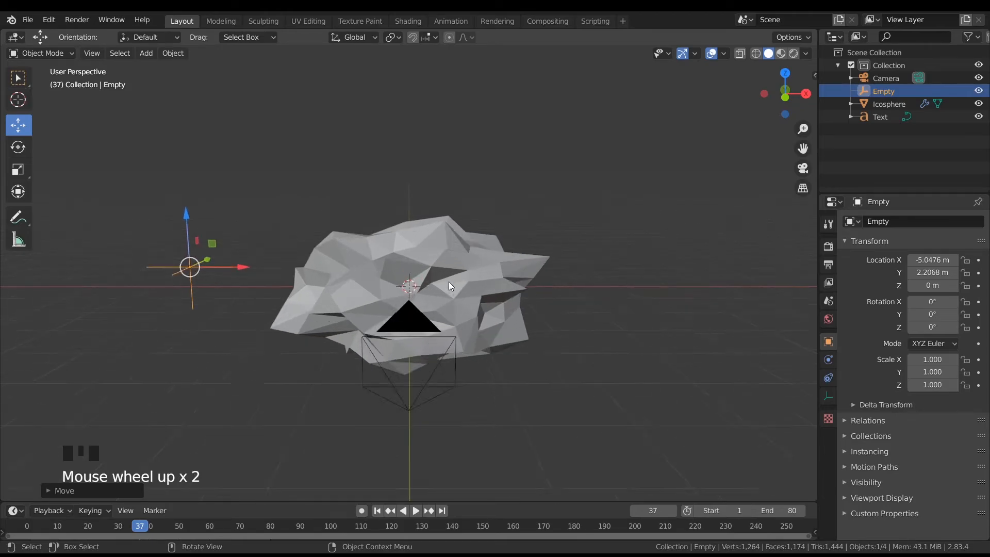
middle_drag(448, 281, 441, 280)
key(KP_0)
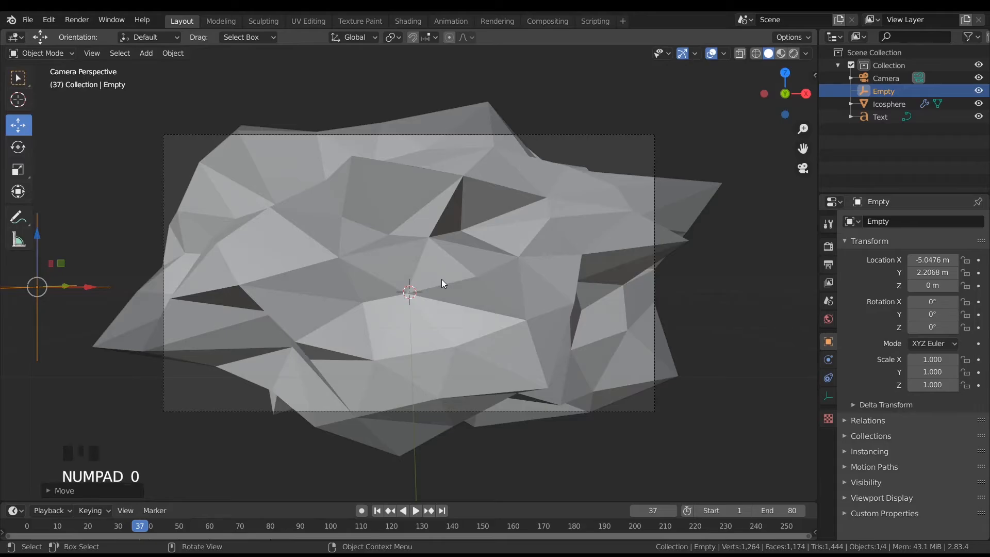
key(KP_0)
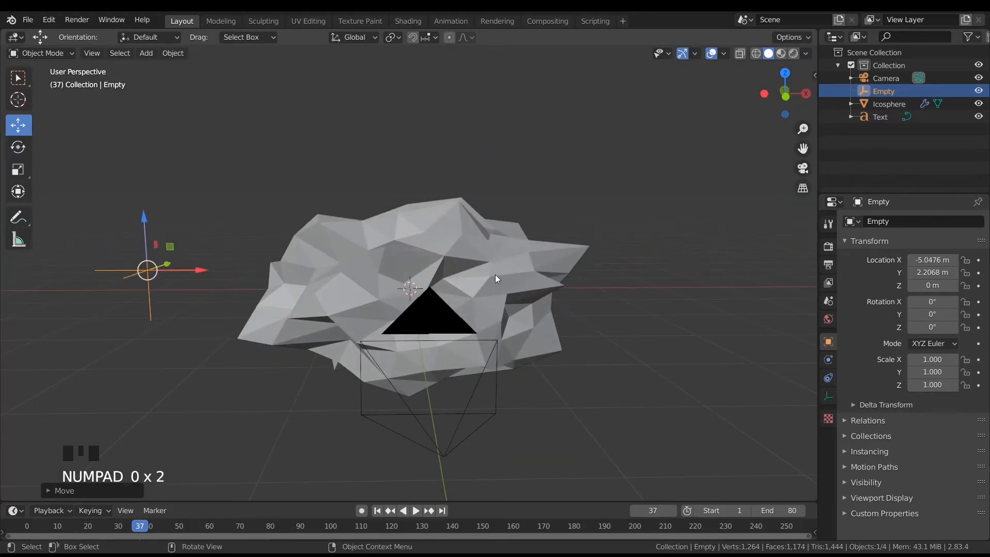
middle_drag(495, 274, 242, 231)
middle_drag(318, 216, 327, 191)
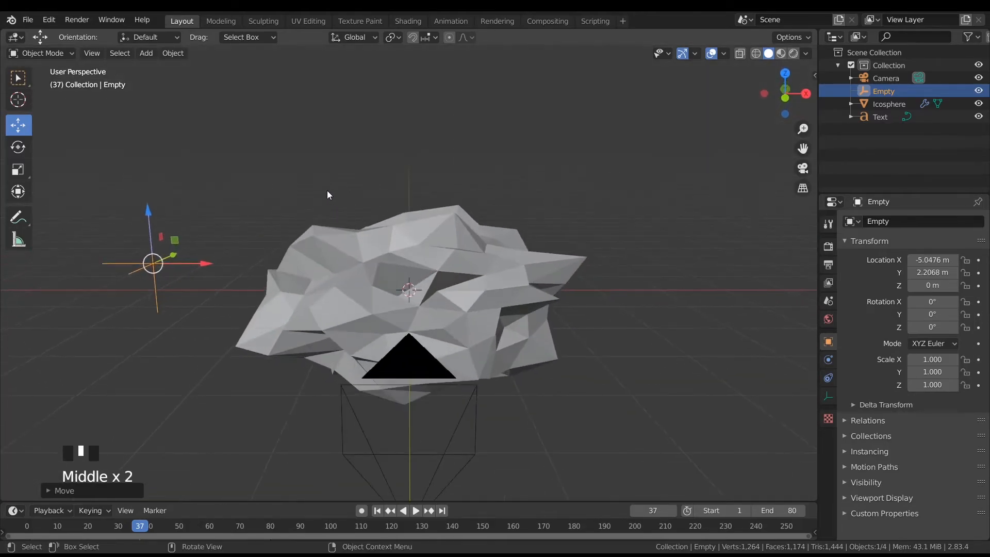
click(929, 260)
key(BackSpace)
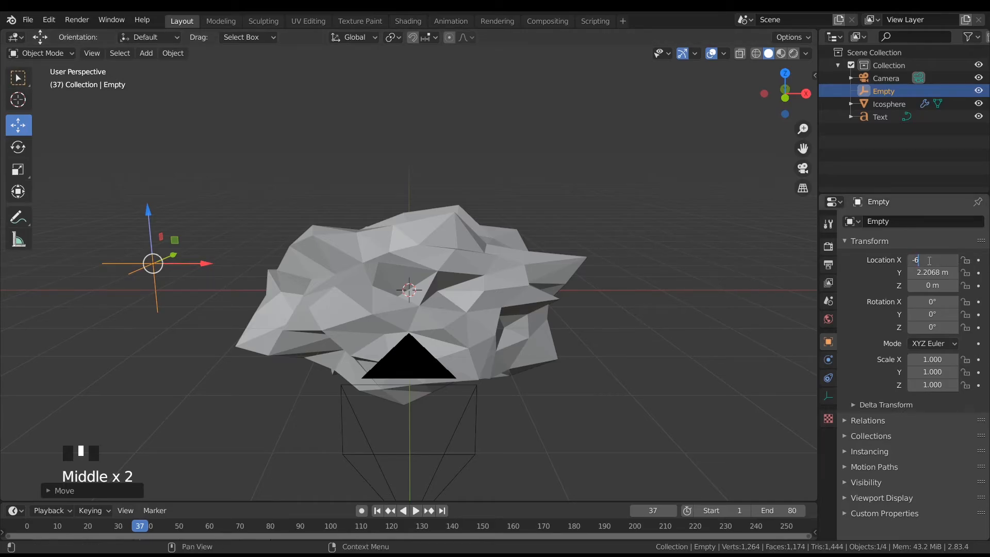
click(792, 296)
Enlarge the timeline area and insert location keyframes for the empty at frame 1
scroll(434, 307, down, 4)
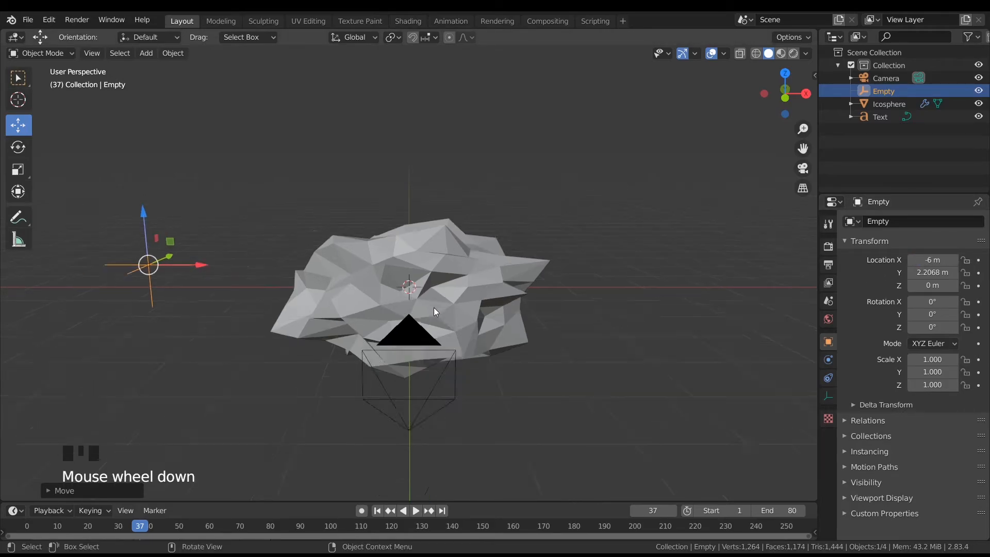
middle_drag(434, 307, 432, 299)
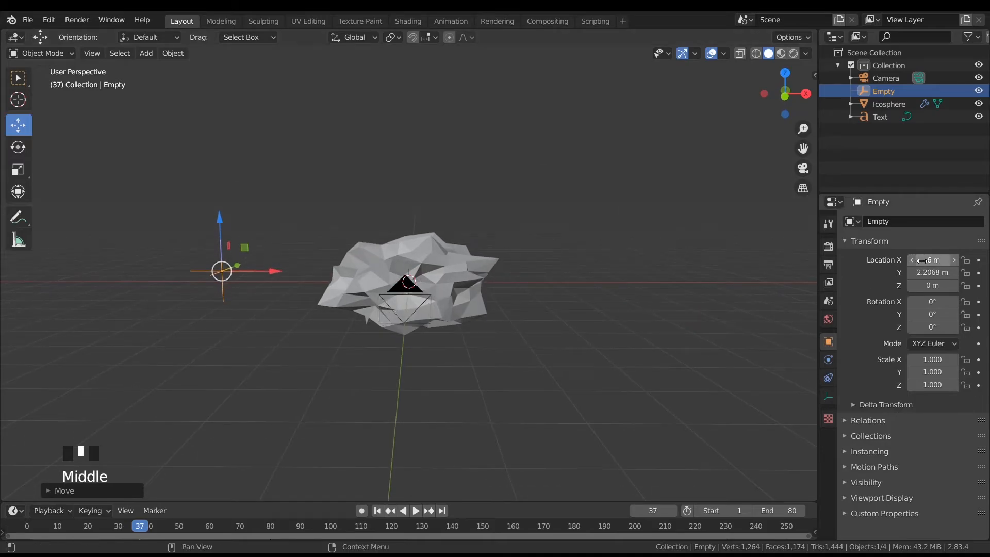
scroll(311, 456, down, 2)
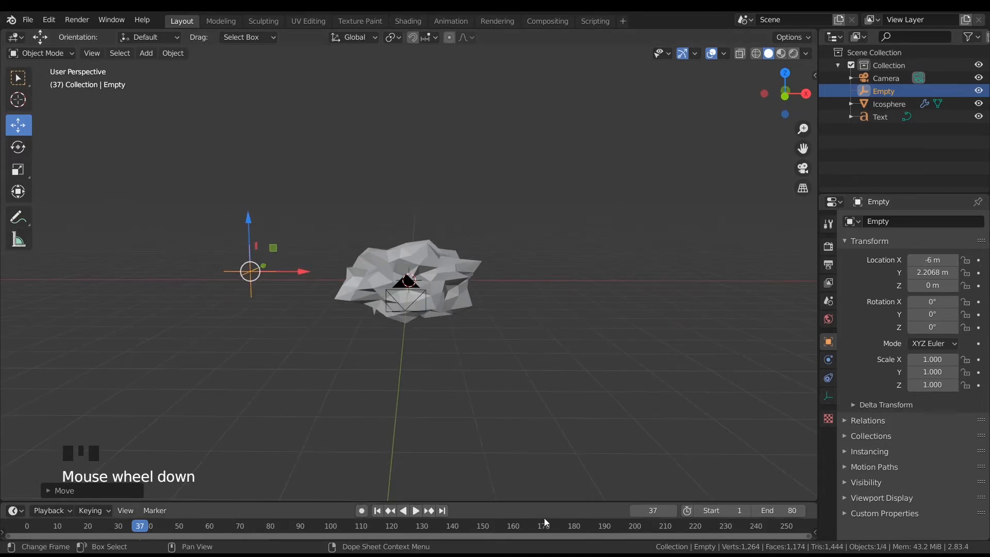
drag(556, 501, 448, 430)
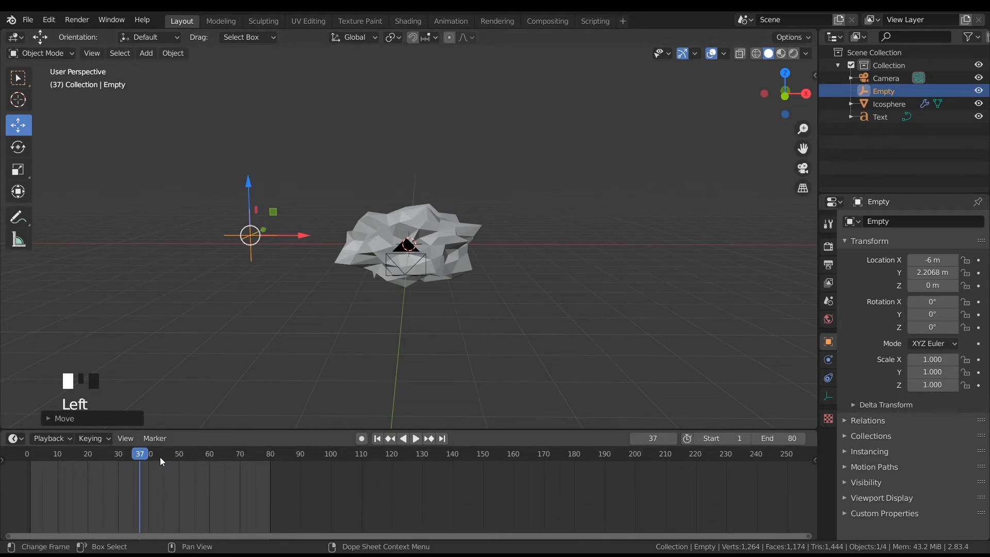
click(378, 439)
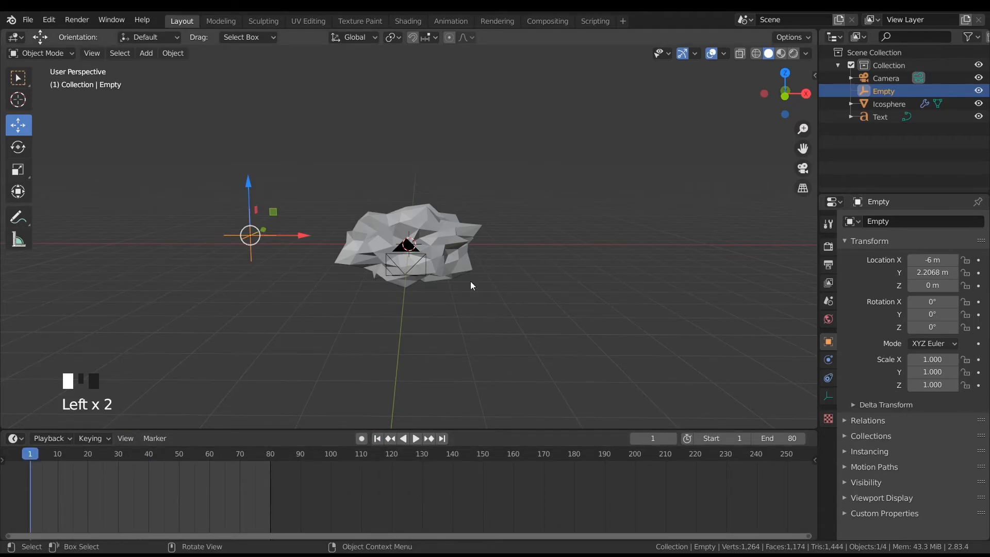
right_click(938, 260)
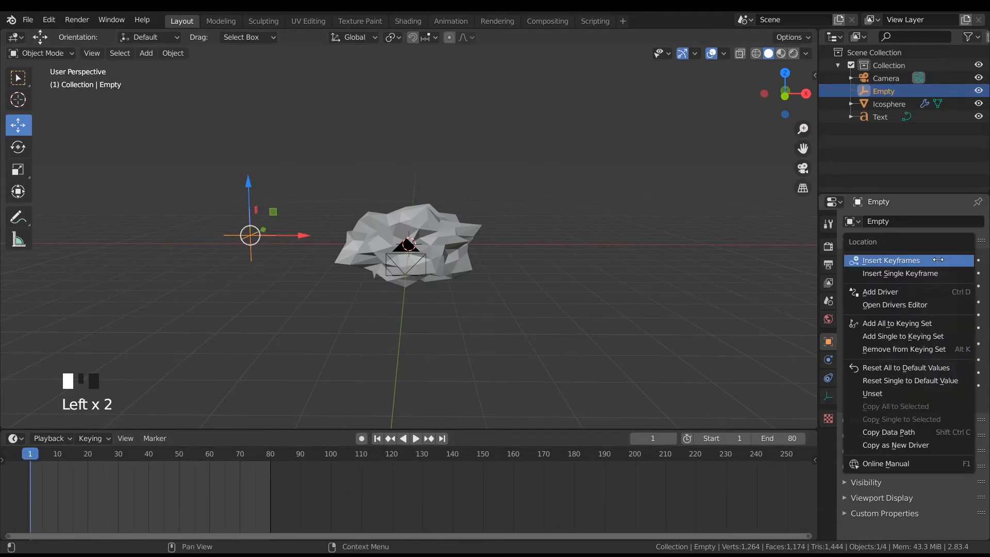
click(938, 259)
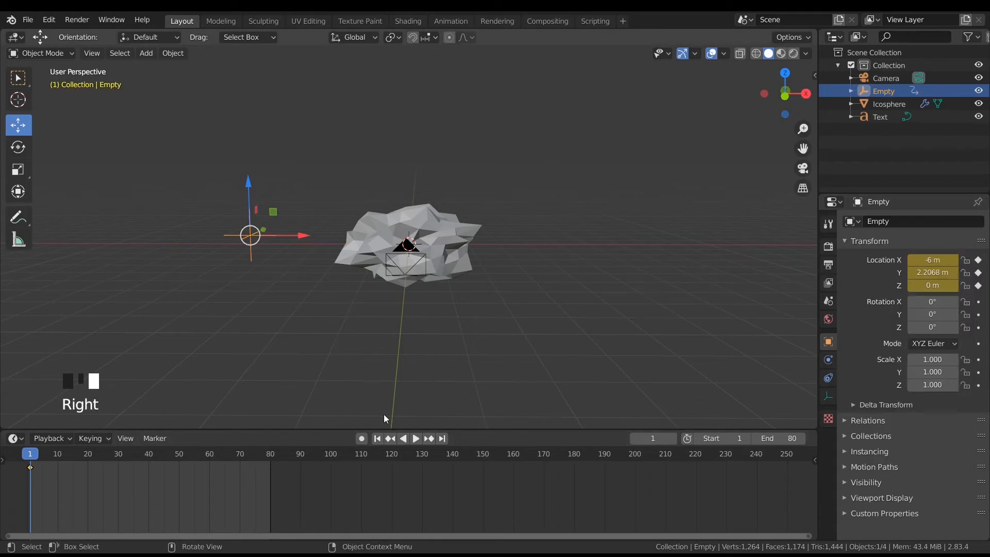
At frame 80, set the empty's X location to 6 m and insert location keyframes
click(442, 439)
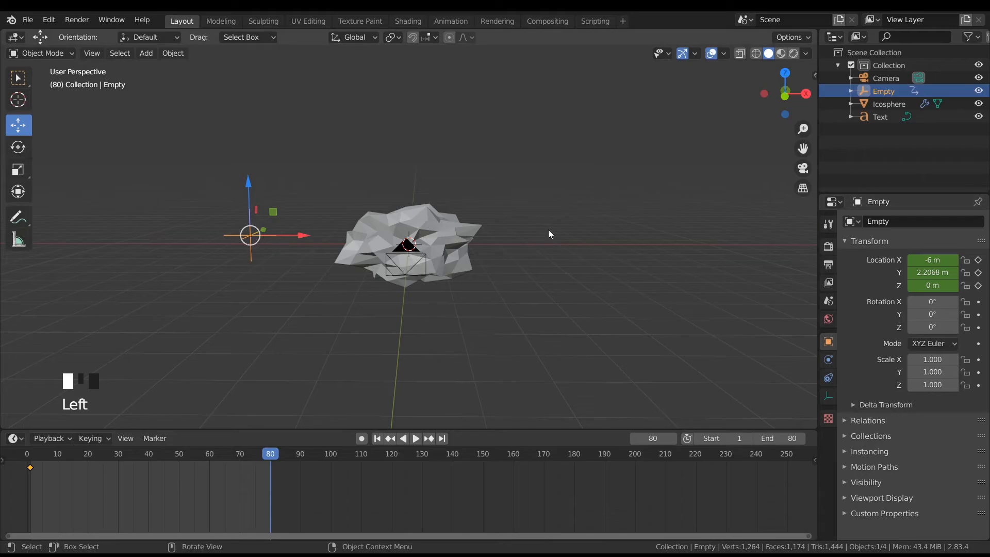
click(938, 261)
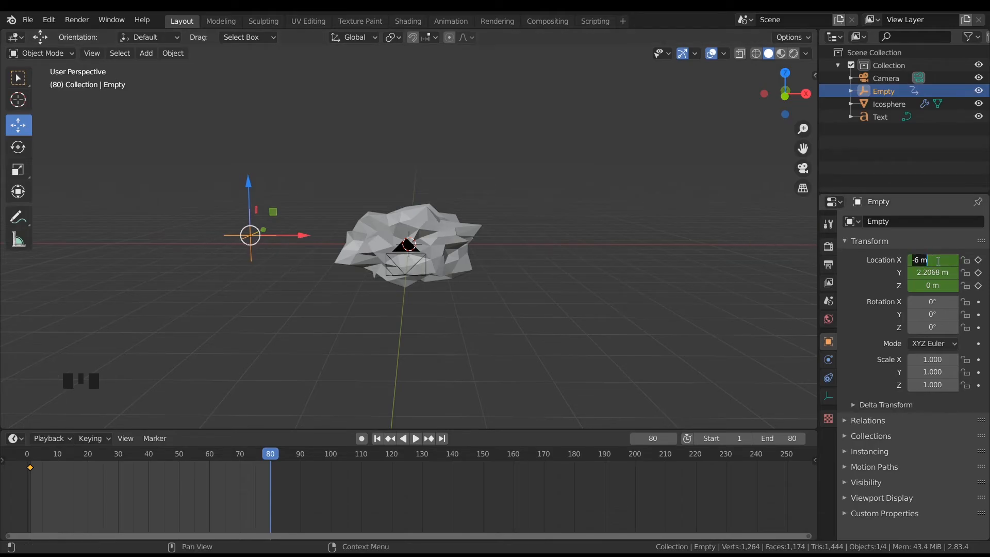
text(6)
click(875, 279)
right_click(935, 256)
click(934, 257)
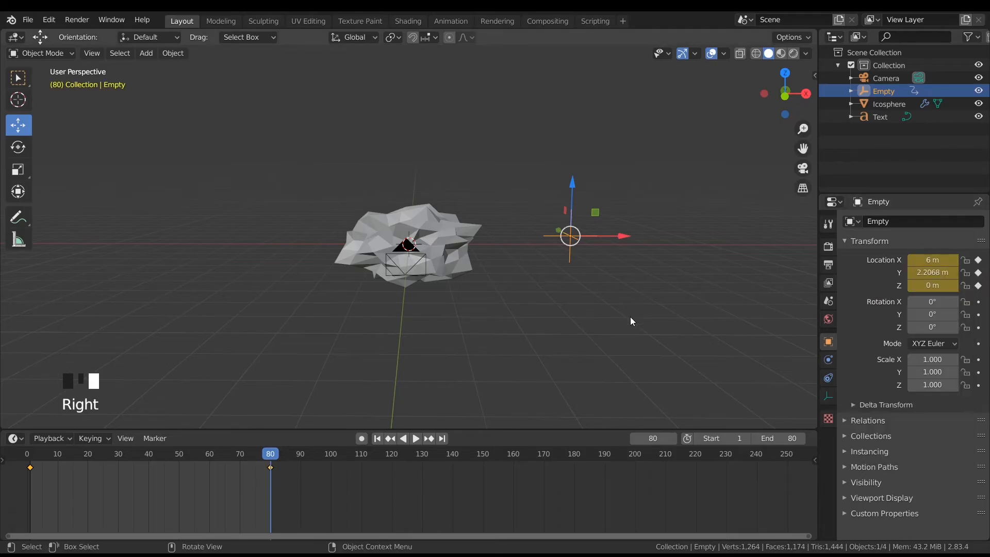
Play the empty's movement from the first frame, stop it, and return to frame 1
click(377, 438)
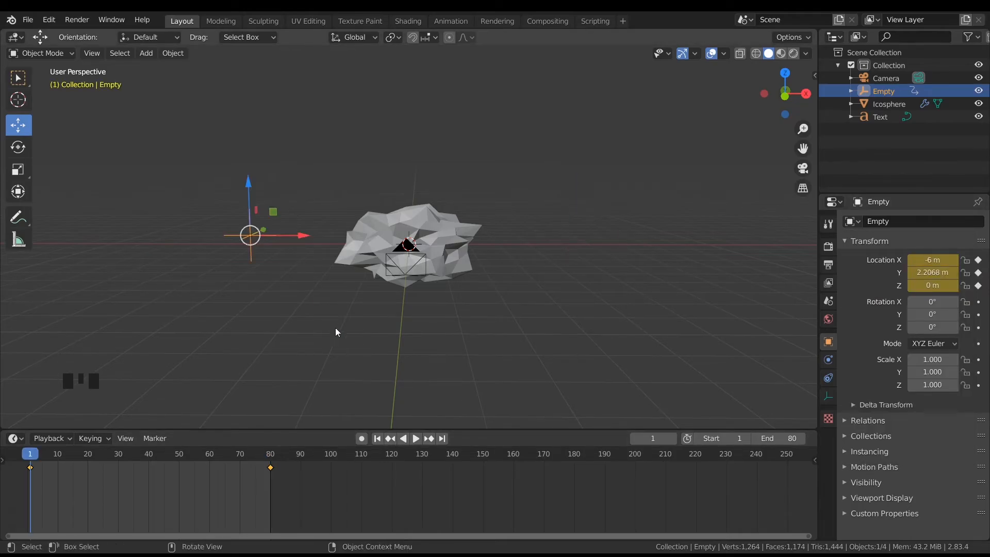
click(416, 438)
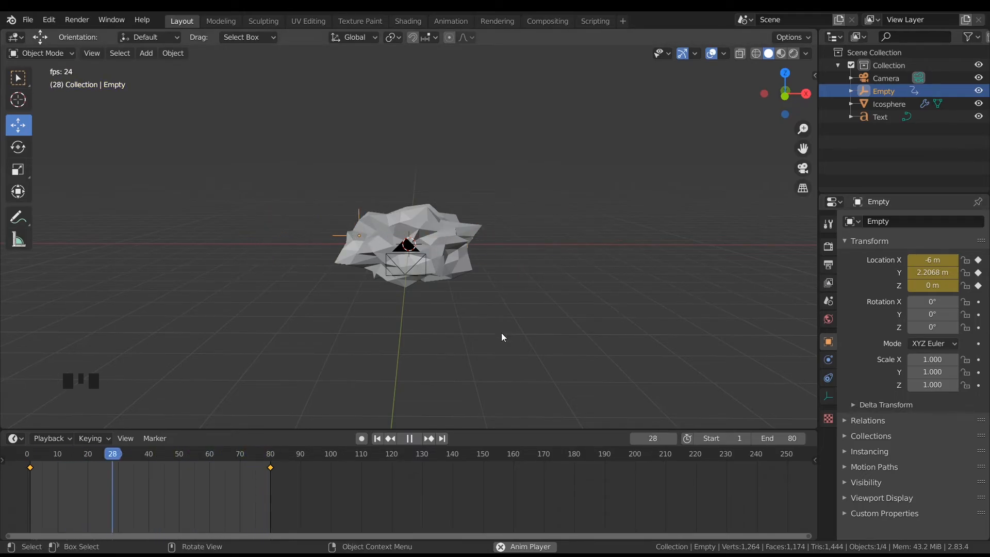
click(378, 439)
click(402, 439)
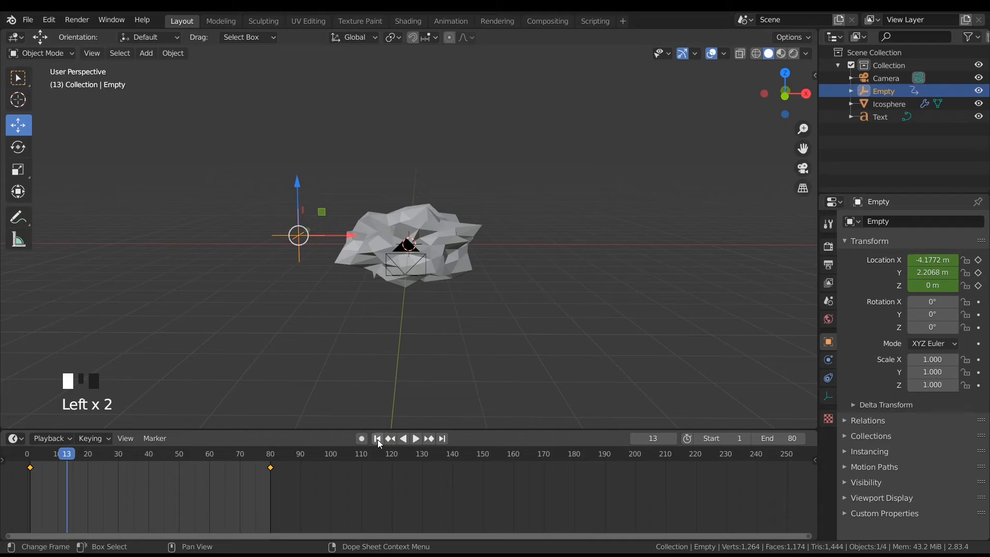
click(377, 438)
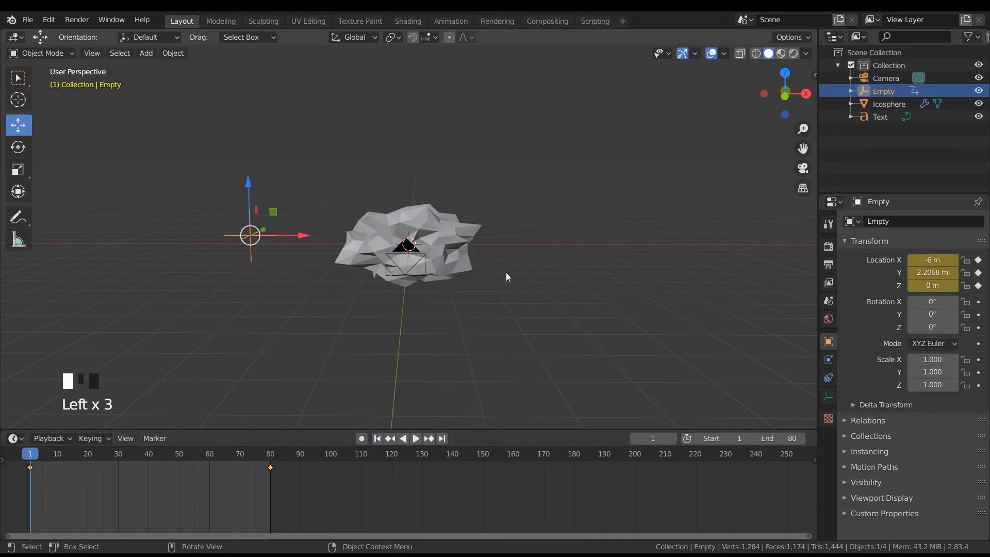
Select the icosphere and set its Displace modifier's texture coordinates to Object
middle_drag(228, 290, 397, 267)
click(445, 244)
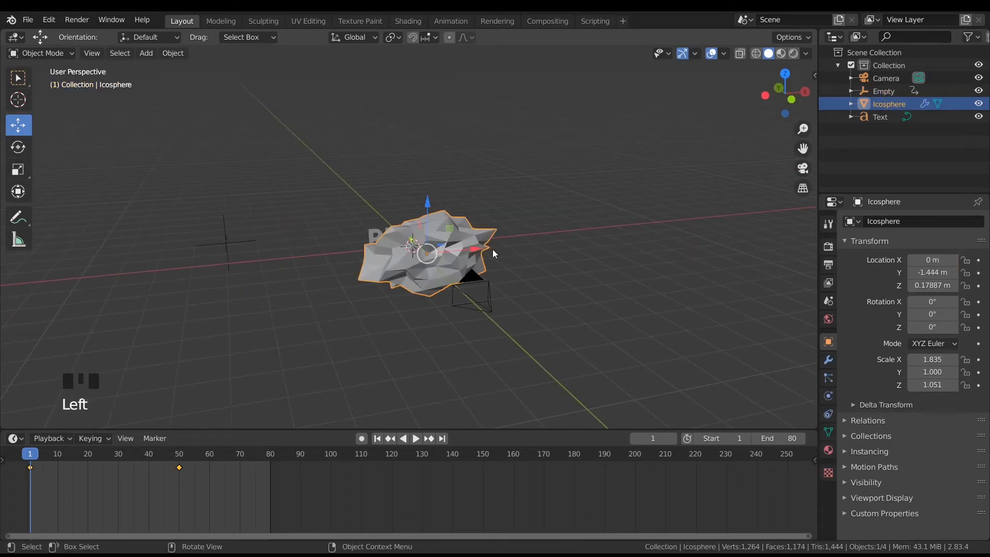
middle_drag(587, 278, 619, 278)
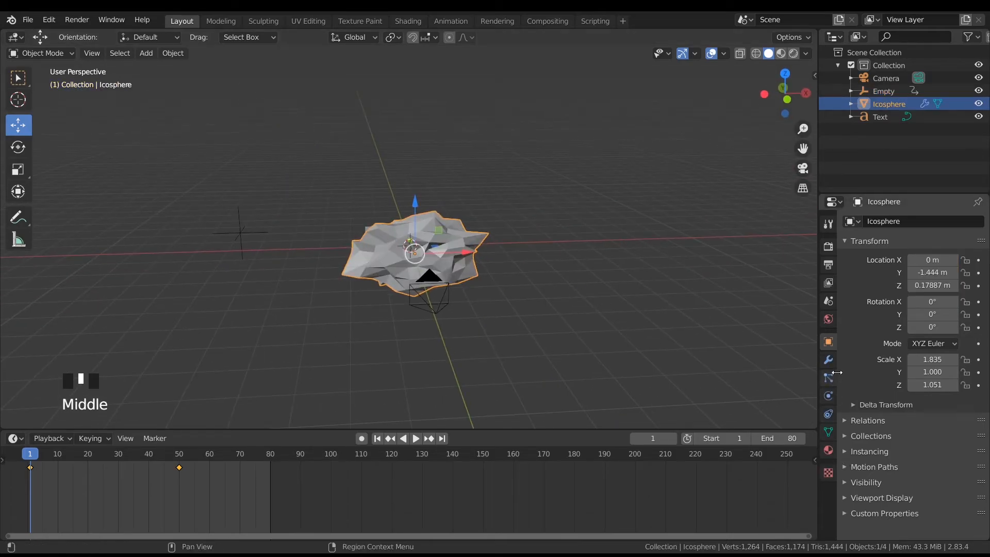
click(828, 359)
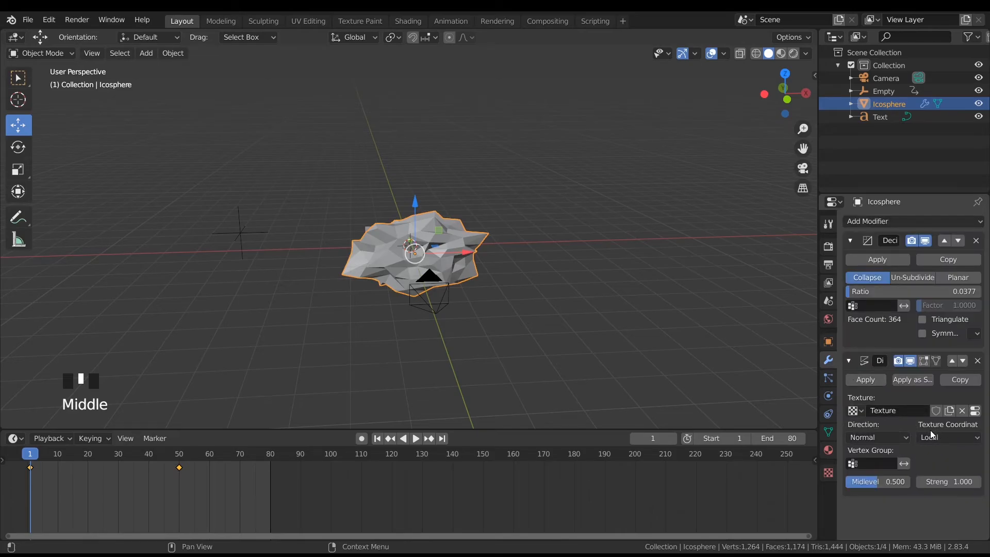
click(941, 437)
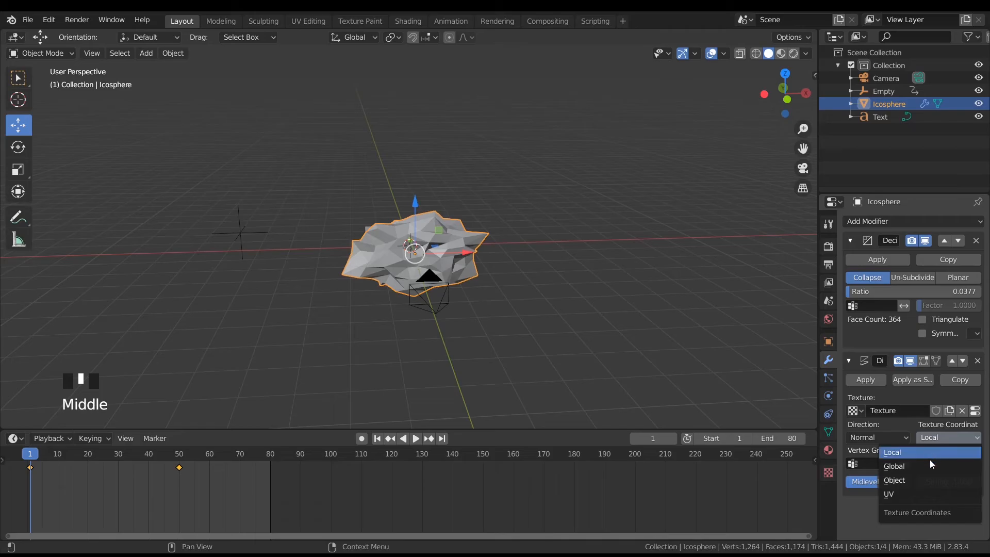
click(929, 476)
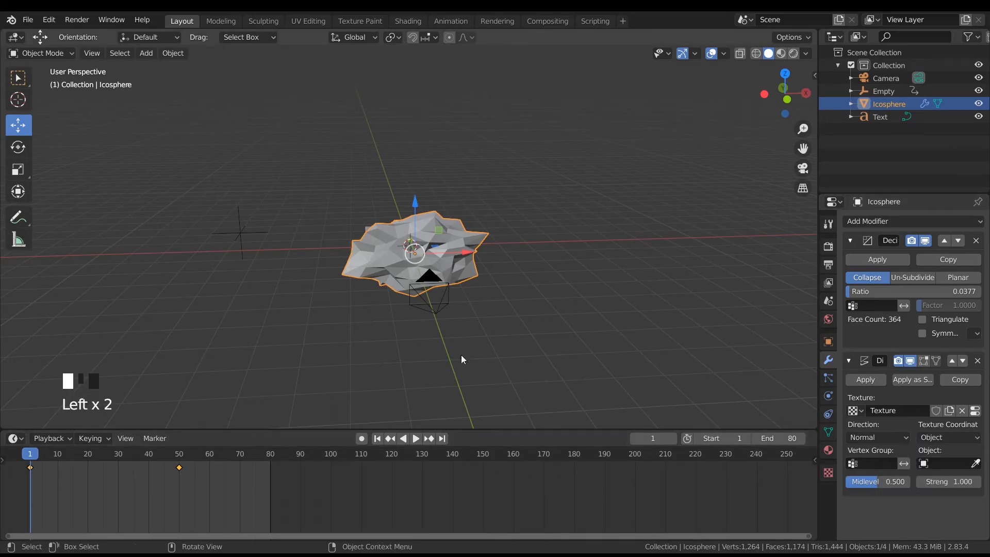
Use the Empty as the coordinate object of the icosphere's Displace modifier and play the animation to inspect the deformation
click(942, 463)
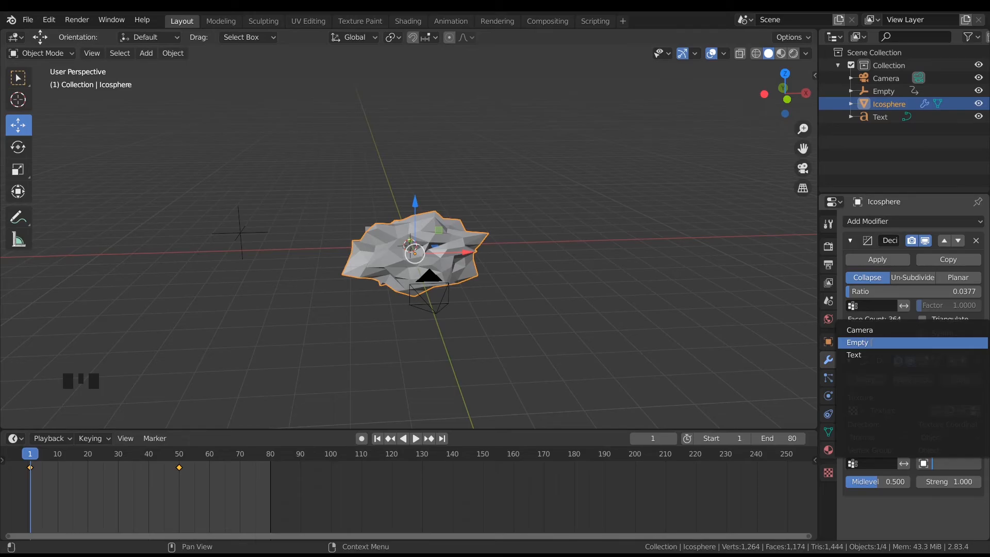
click(858, 343)
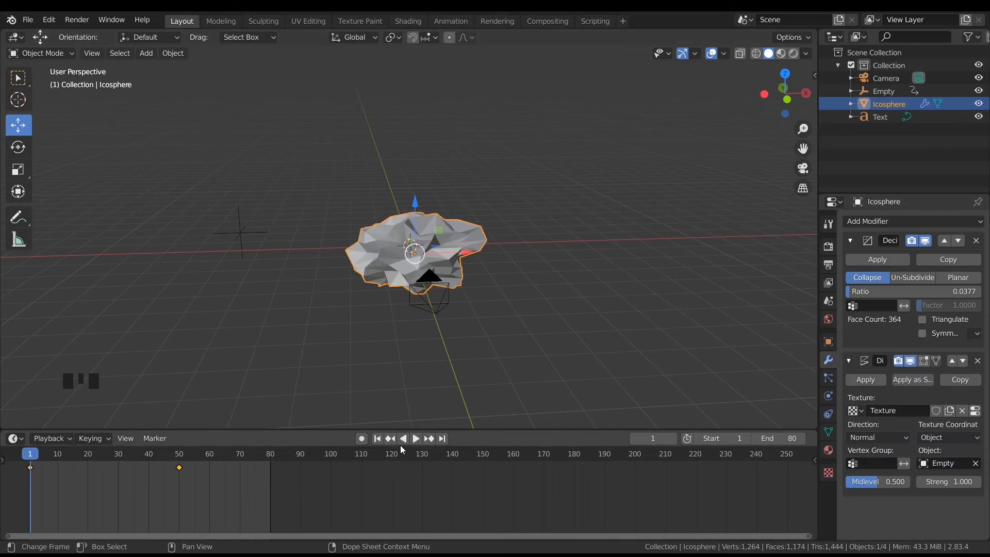
click(416, 438)
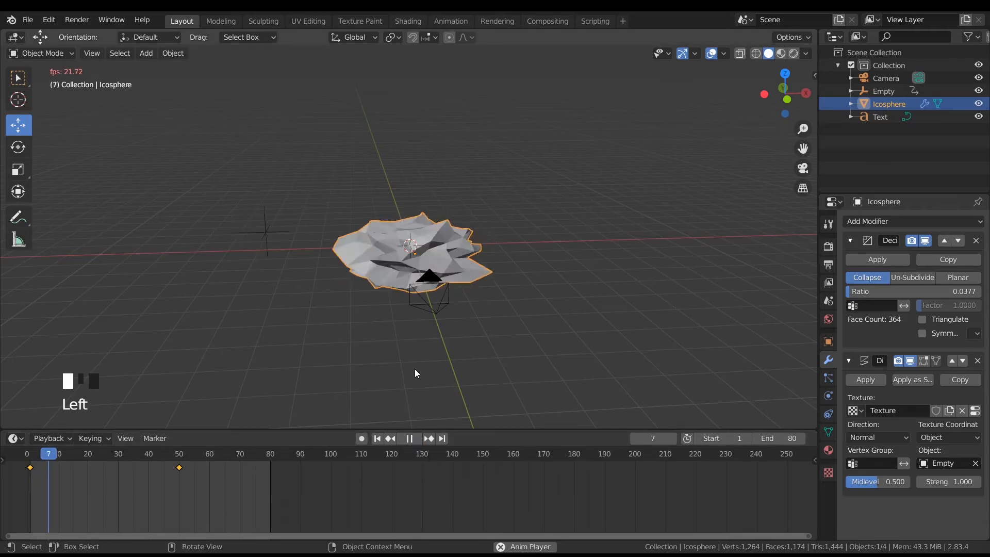
scroll(410, 285, up, 3)
middle_drag(410, 286, 437, 261)
key(space)
middle_drag(555, 272, 594, 329)
View the playing animation in rendered shading through the camera and stop playback
key(z)
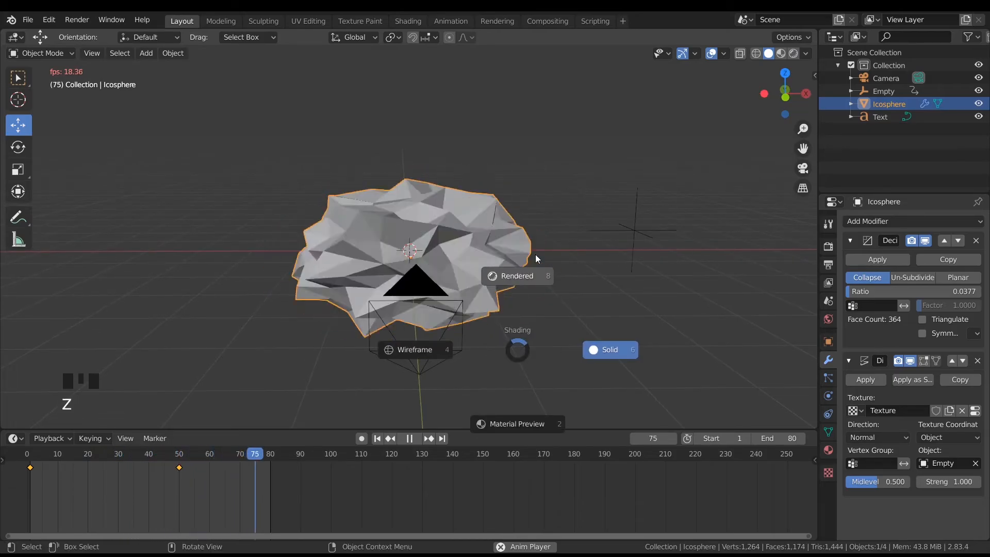
click(509, 285)
middle_drag(509, 286, 506, 280)
key(KP_0)
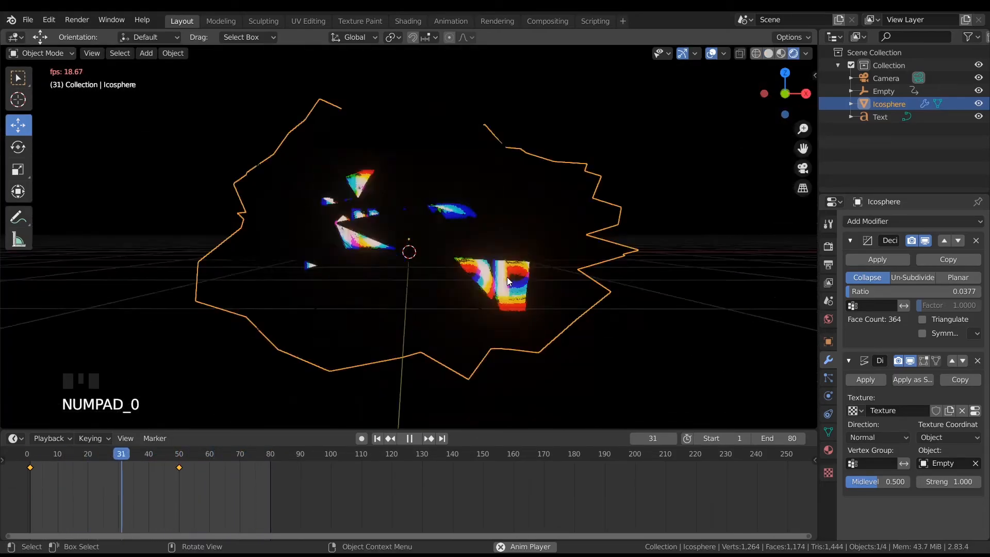
scroll(479, 278, up, 2)
scroll(470, 276, down, 2)
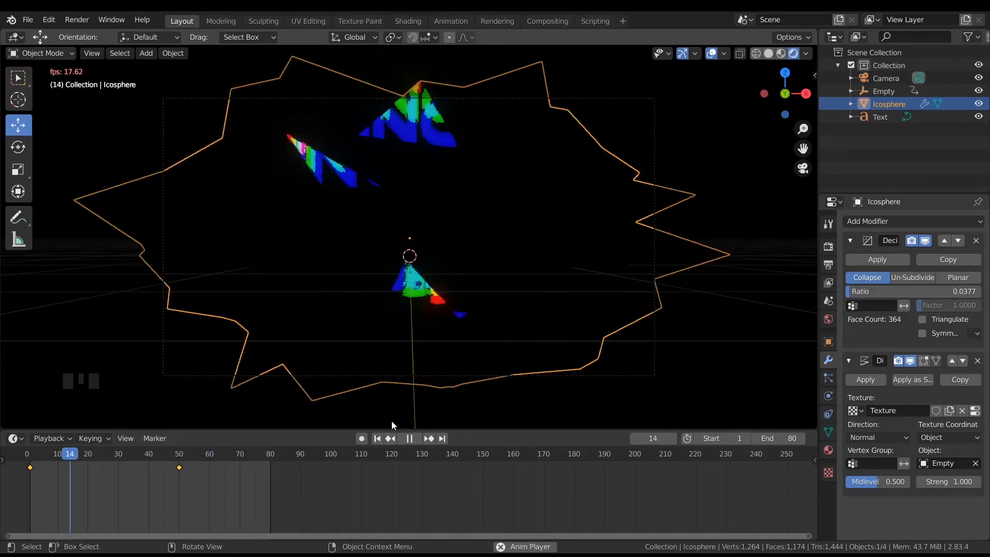
key(space)
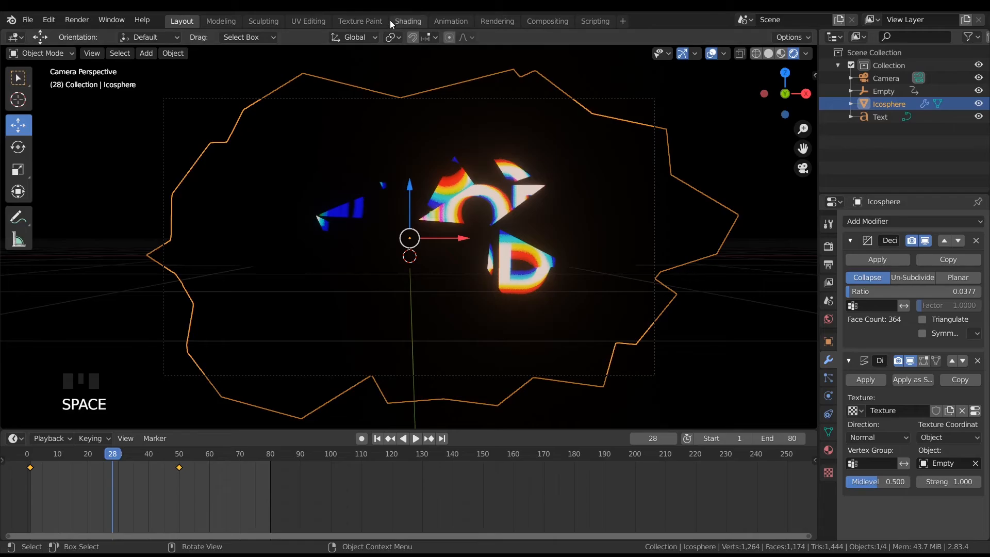
In the icosphere's material, change the red Refraction BSDF's color to magenta pink
click(406, 21)
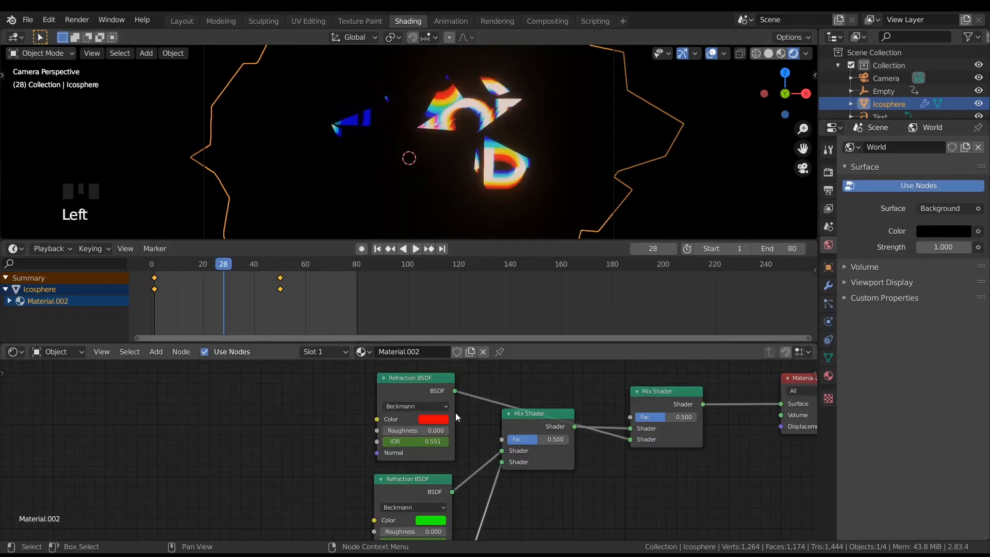
click(420, 415)
drag(447, 339, 473, 328)
middle_drag(544, 475, 561, 418)
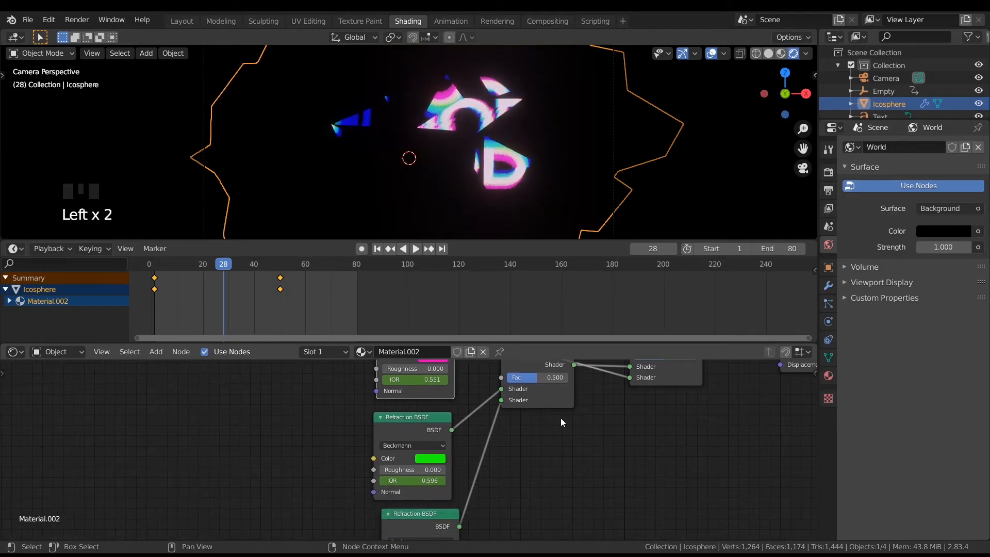
Change the green Refraction BSDF's color to sky blue
click(433, 464)
click(429, 458)
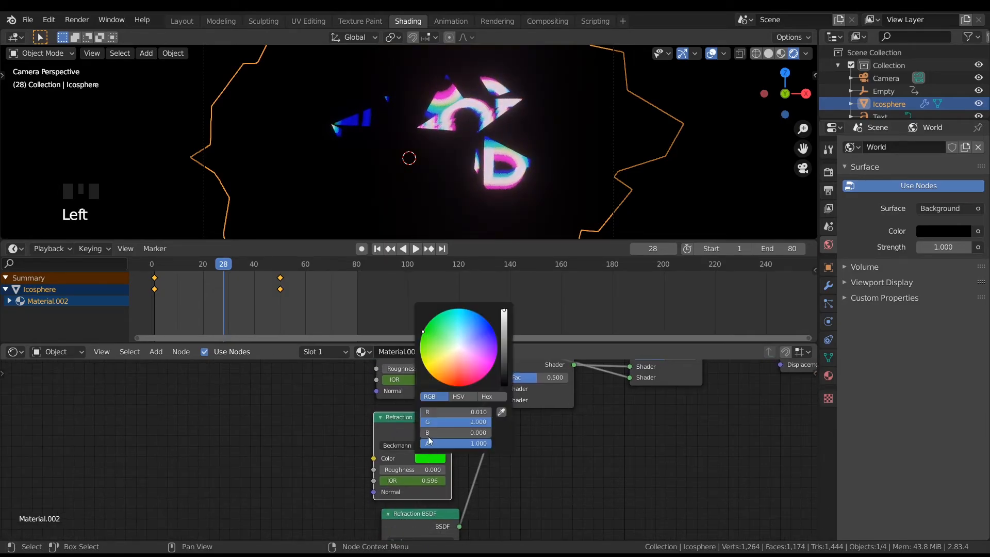
drag(473, 340, 468, 310)
middle_drag(505, 490, 499, 403)
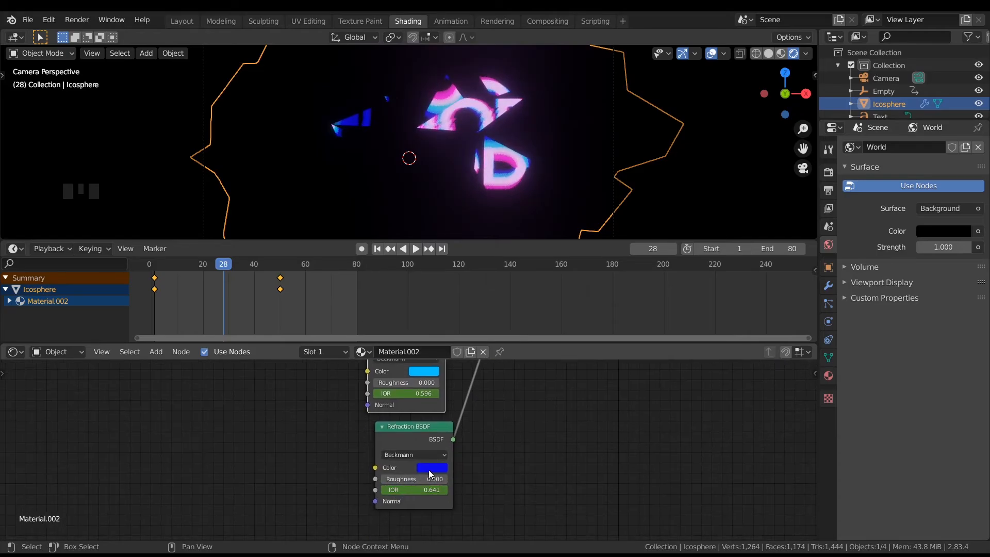
Change the dark blue Refraction BSDF's color to golden yellow
click(429, 468)
mouse_move(493, 341)
mouse_down()
mouse_move(424, 370)
mouse_move(431, 382)
mouse_up()
middle_drag(577, 406, 580, 435)
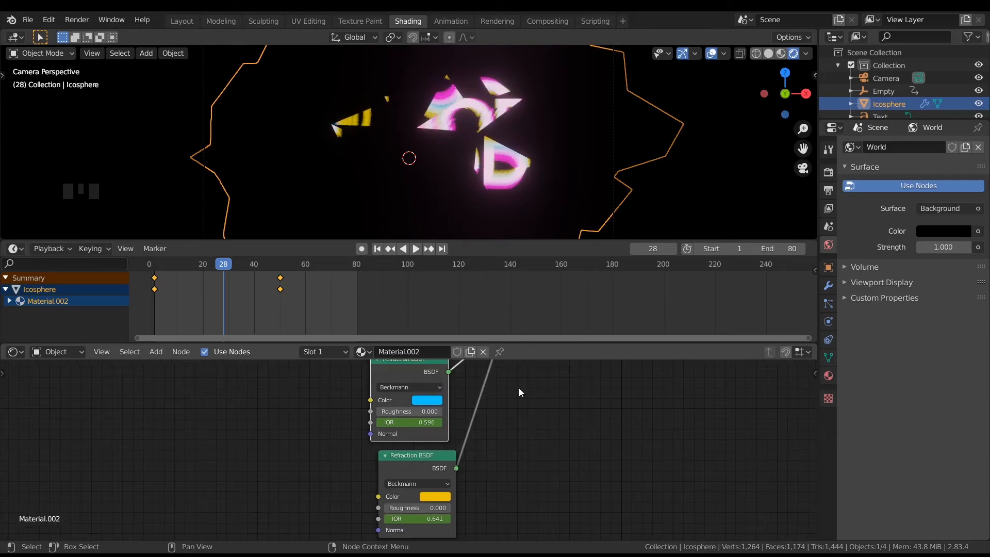
Play the recolored animation from frame 1 and stop it once the full word is readable
click(389, 252)
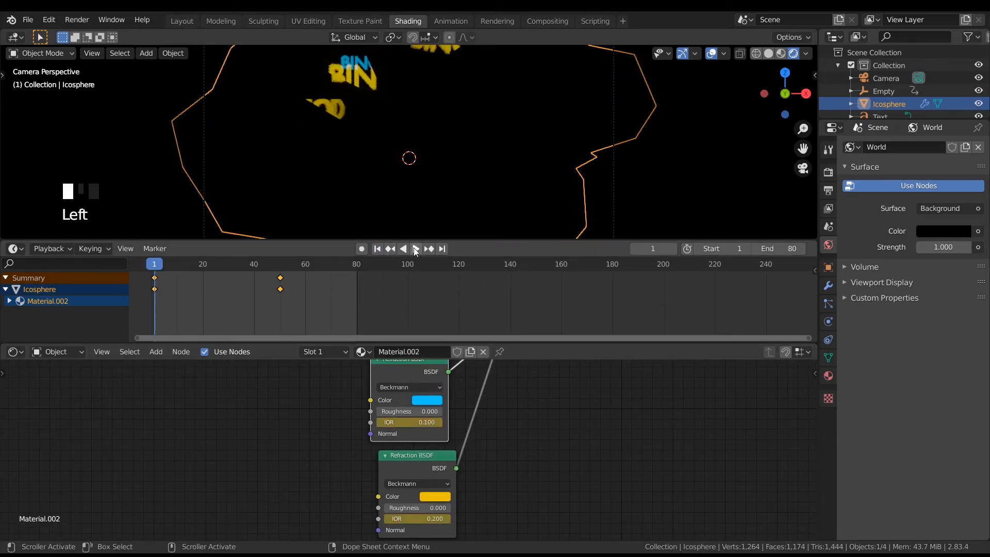
click(415, 248)
scroll(465, 125, up, 1)
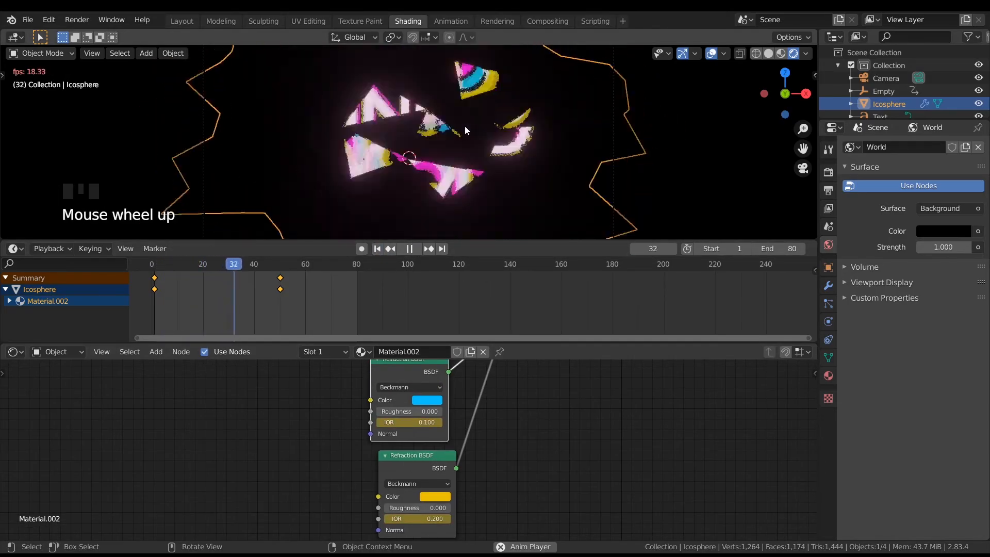
key(space)
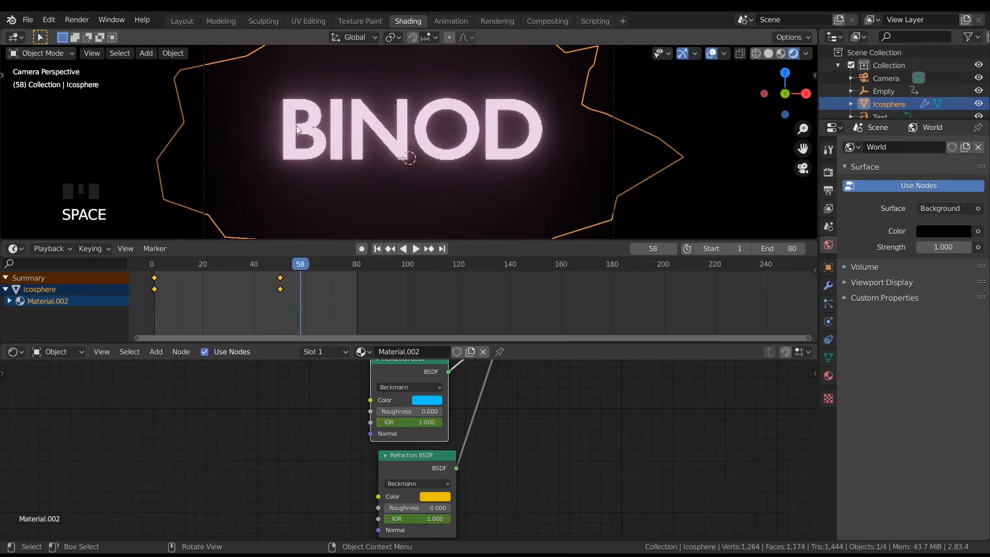
Select the text object and set its emission strength to 6.0
middle_drag(586, 156, 425, 133)
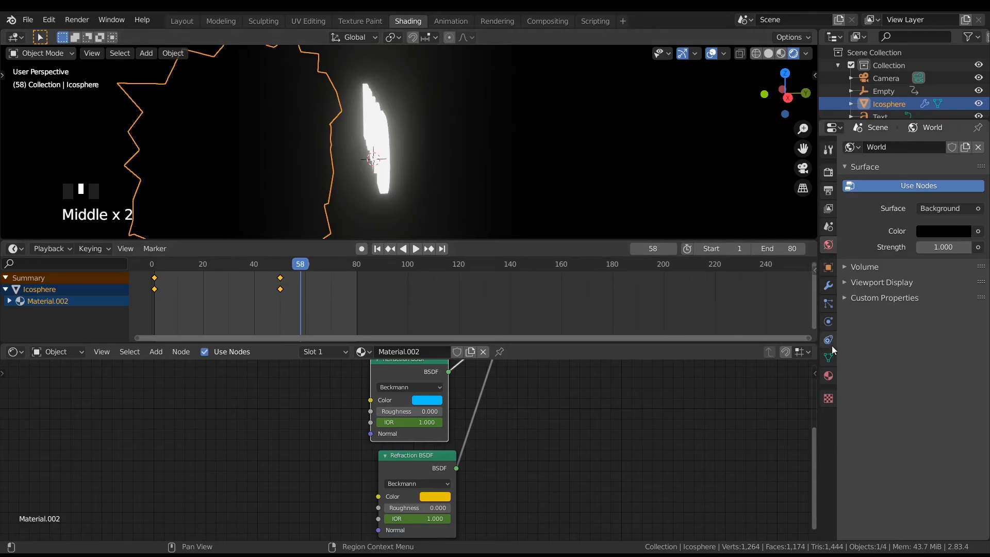
click(384, 148)
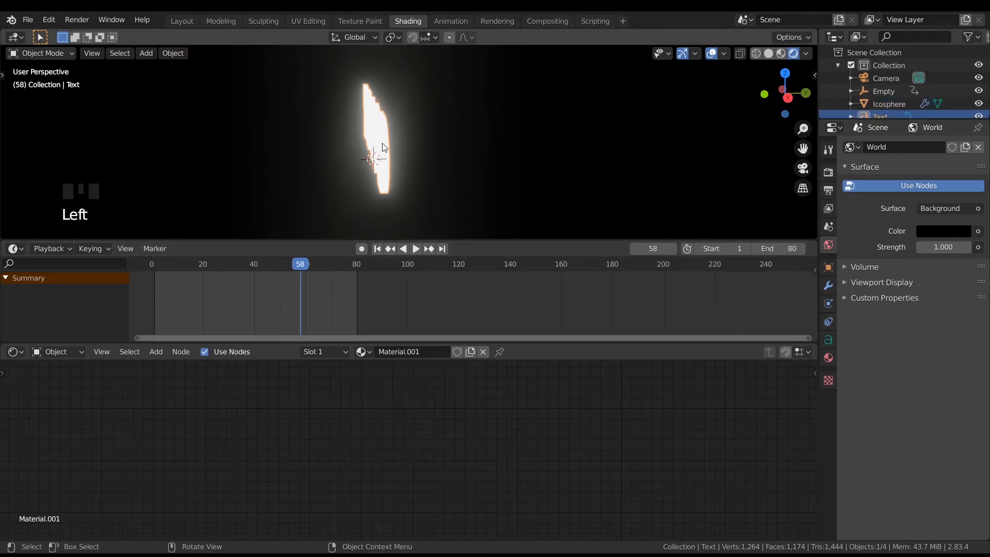
click(828, 357)
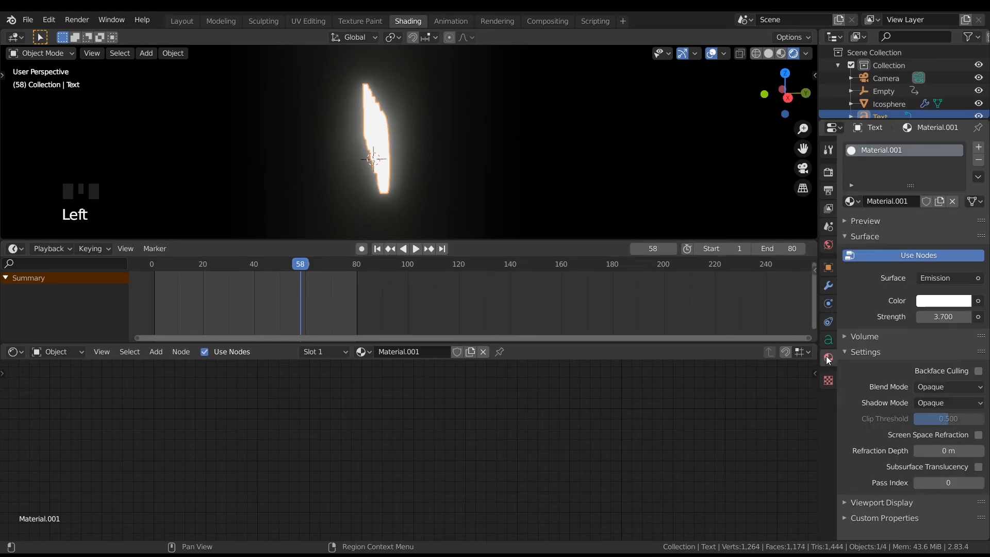
drag(944, 318, 951, 318)
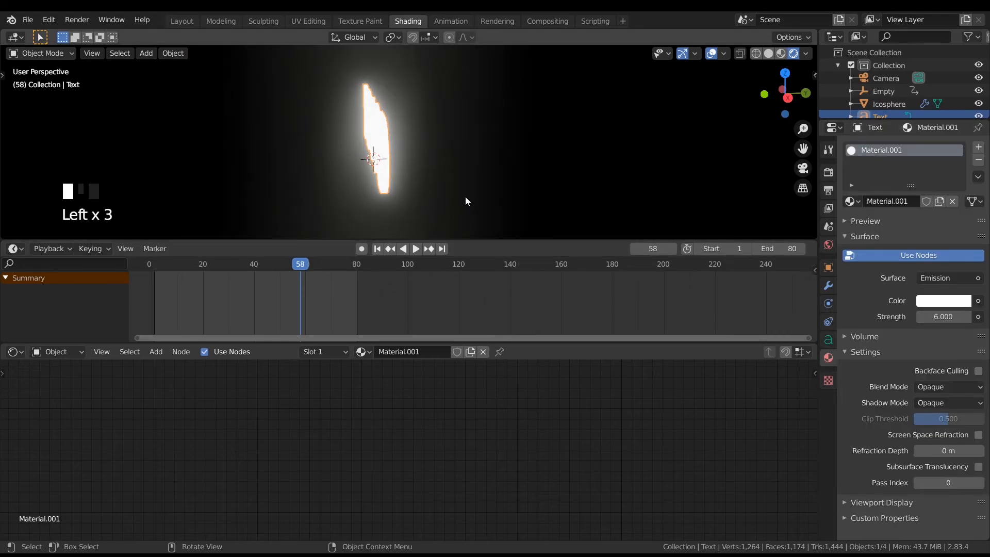
middle_drag(465, 197, 566, 185)
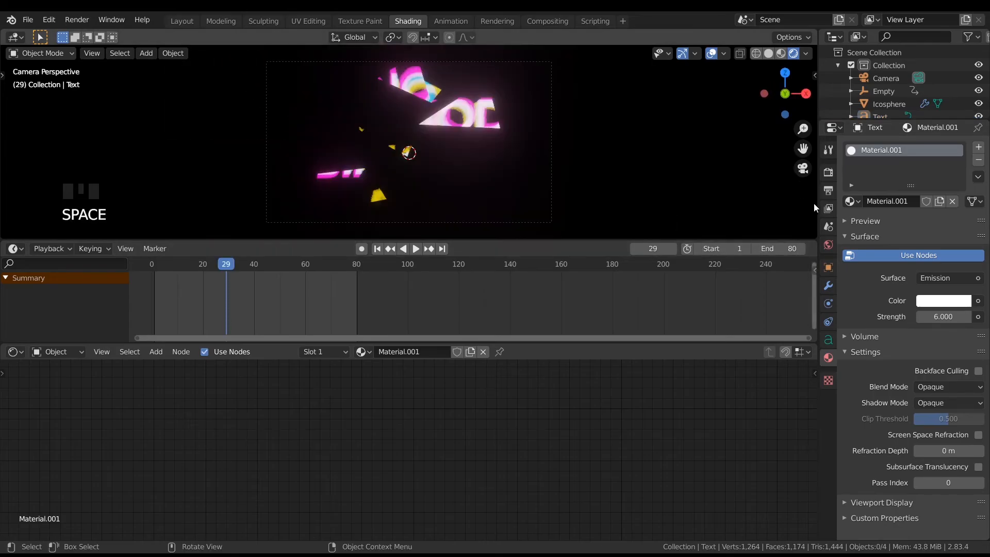
Adjust the Bloom effect in the Eevee render settings
click(831, 173)
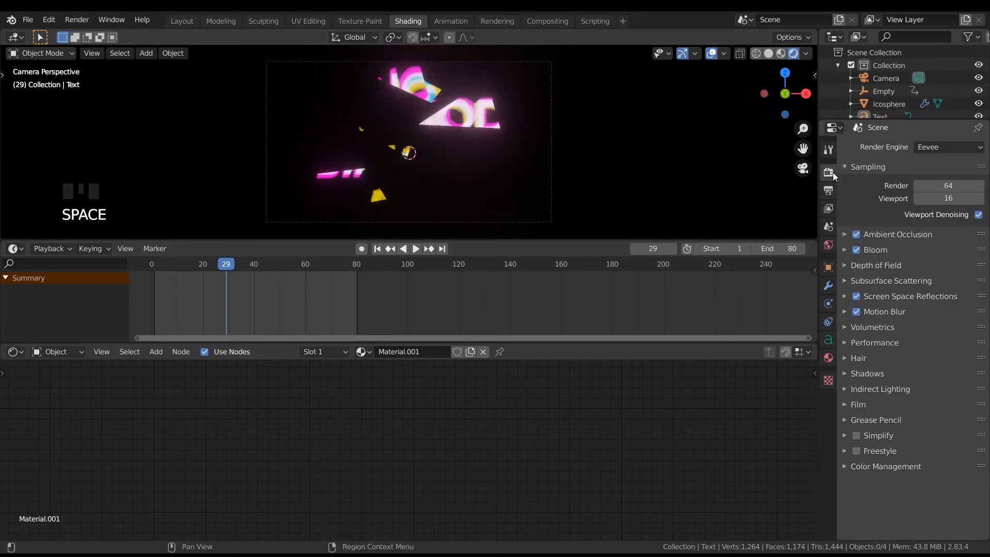
click(844, 254)
drag(938, 324, 927, 324)
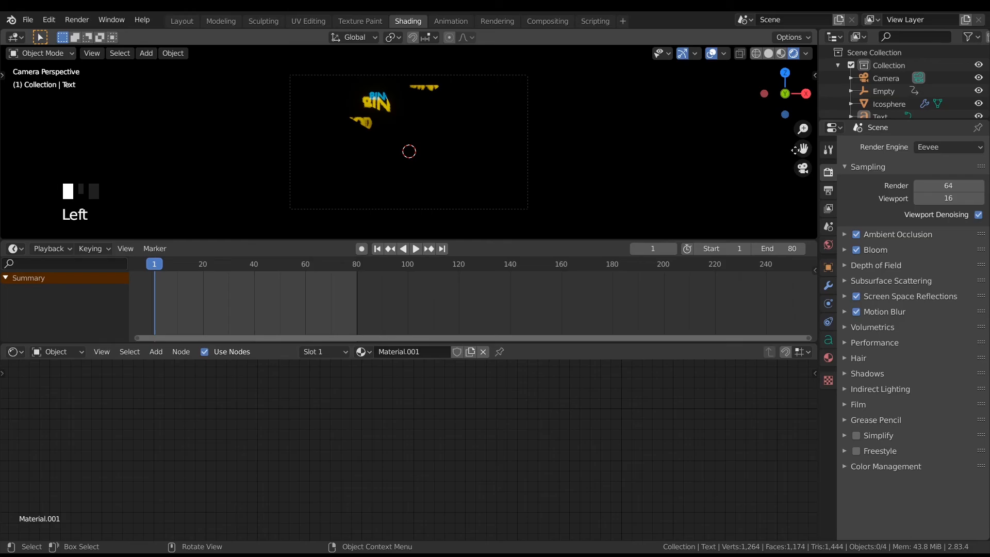
Set the render output's file format to FFmpeg video and preview the animation in the timeline
click(828, 192)
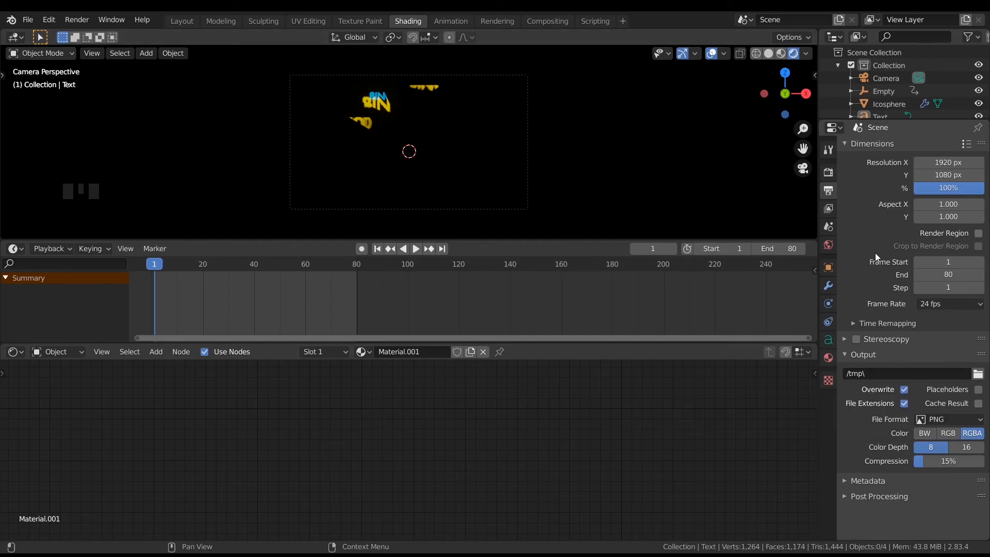
click(978, 373)
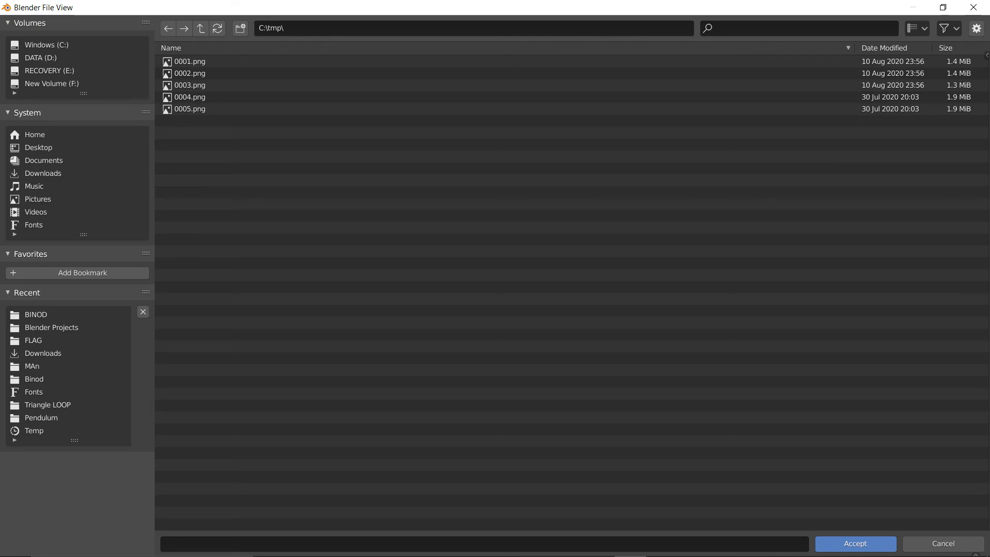
key(Escape)
click(951, 419)
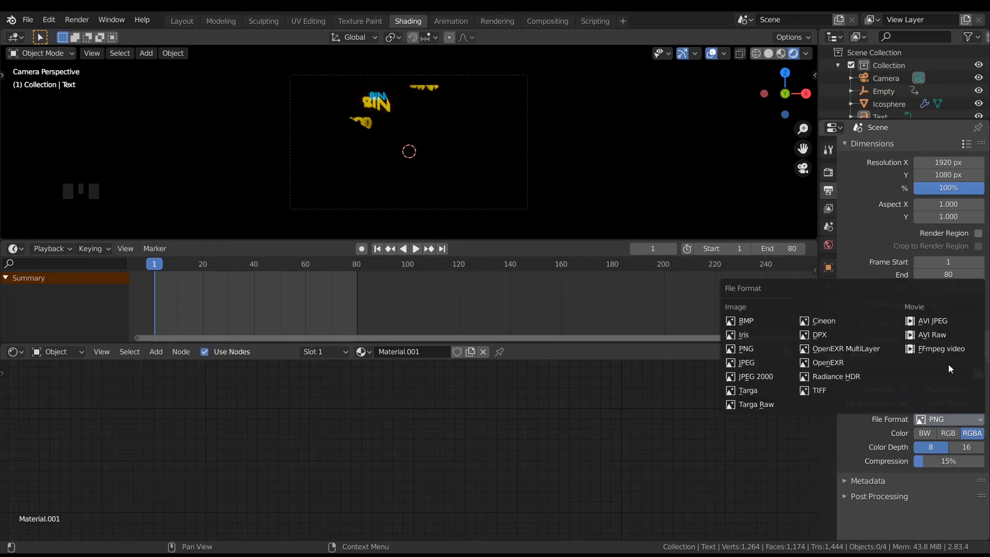
click(945, 348)
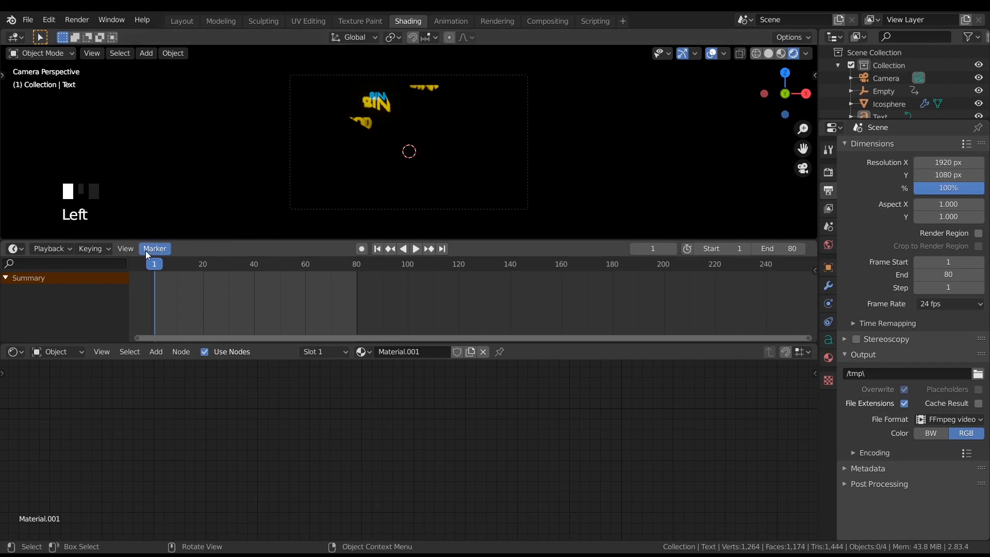
drag(158, 265, 205, 273)
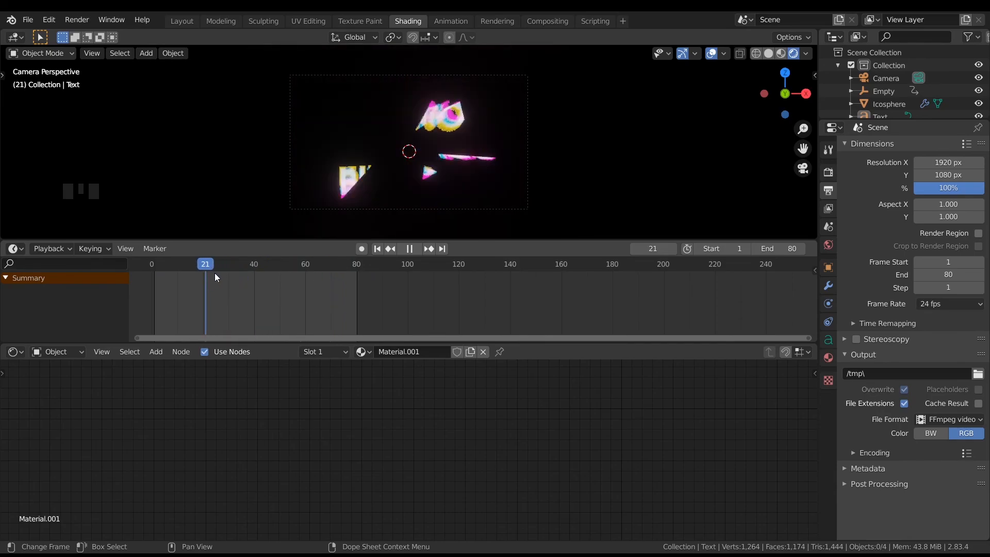
key(space)
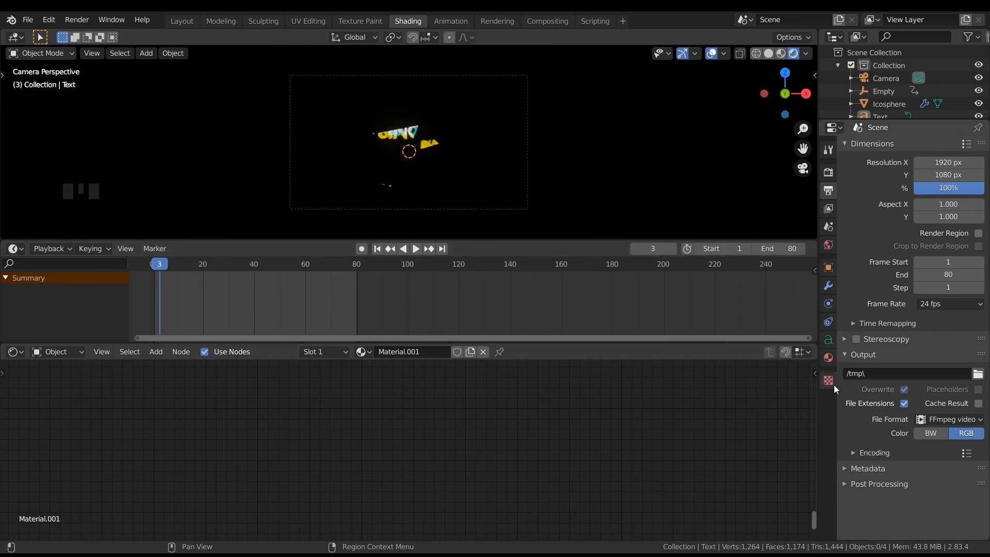
Keep FFmpeg video as the output format and set its encoding container to MPEG-4
click(954, 419)
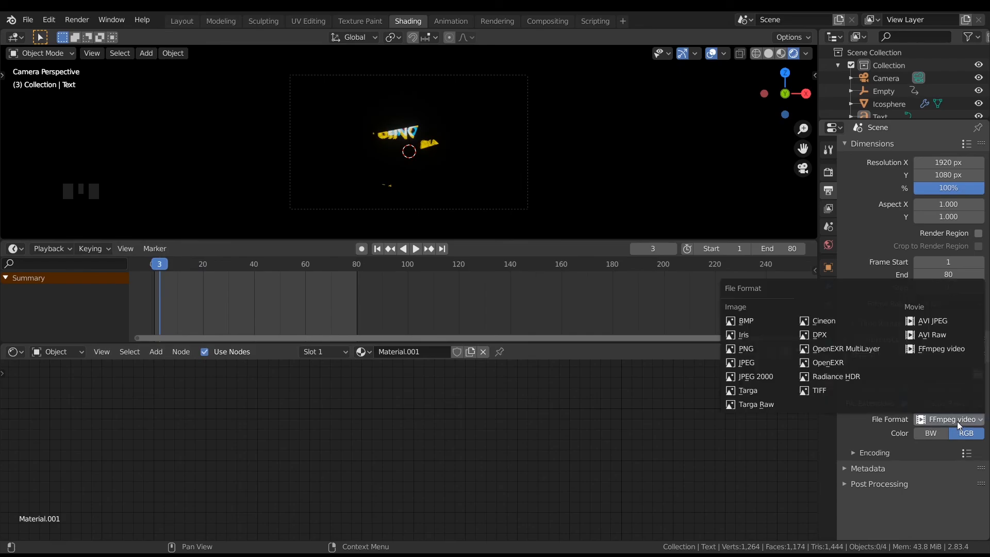
click(927, 352)
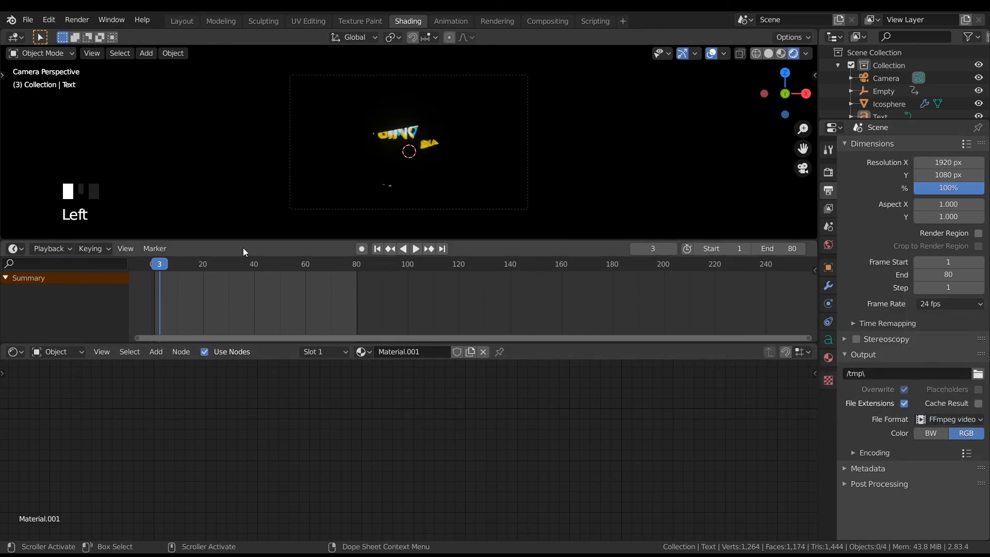
click(941, 417)
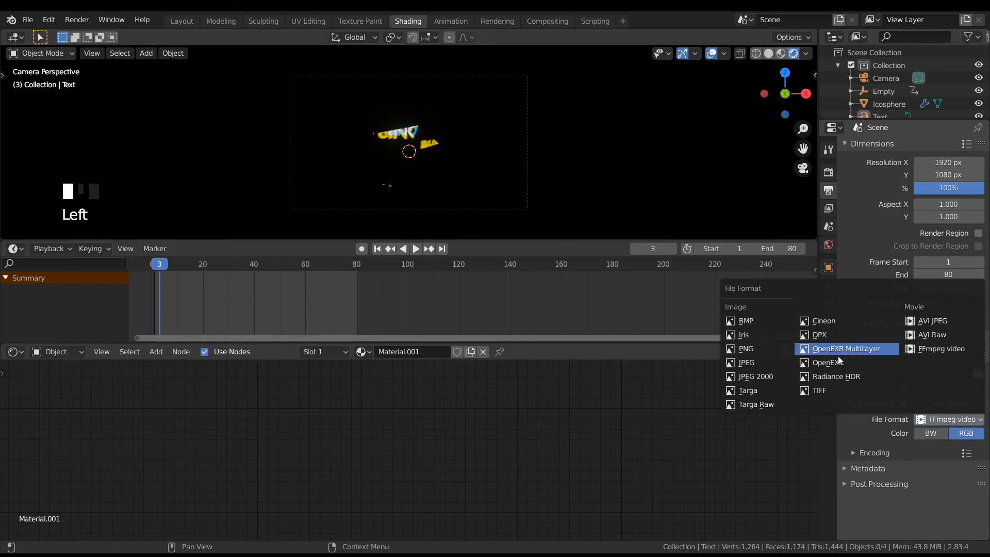
click(951, 349)
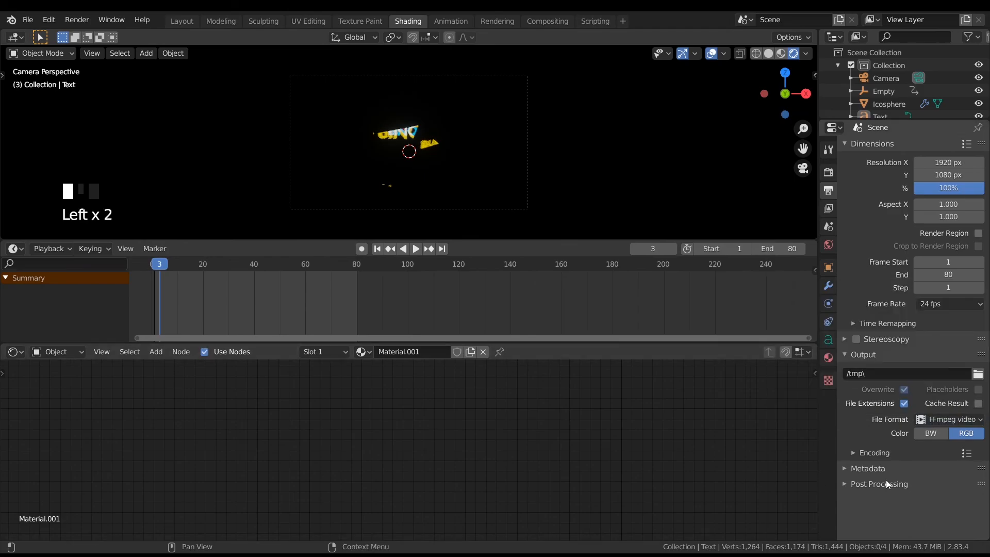
click(864, 453)
scroll(957, 484, down, 2)
click(924, 431)
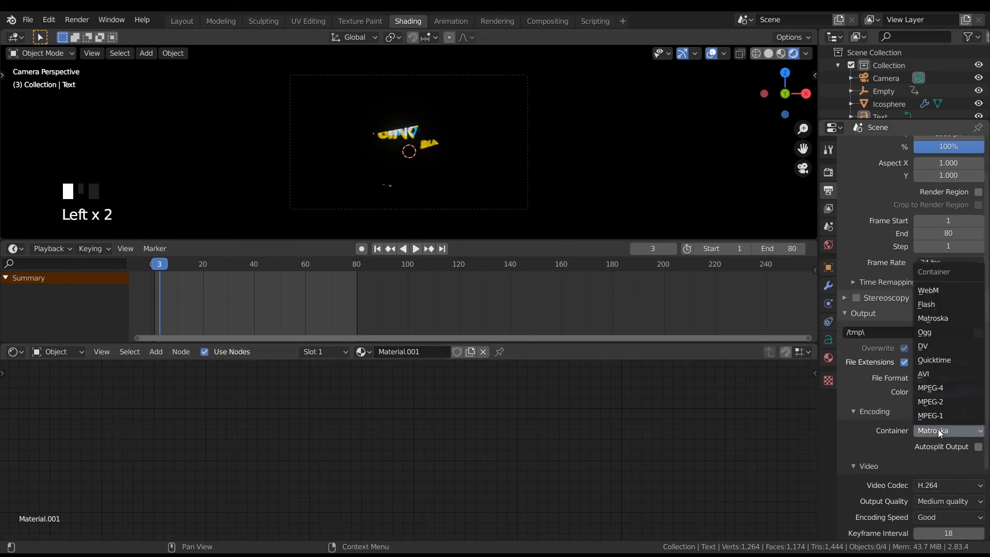
click(936, 384)
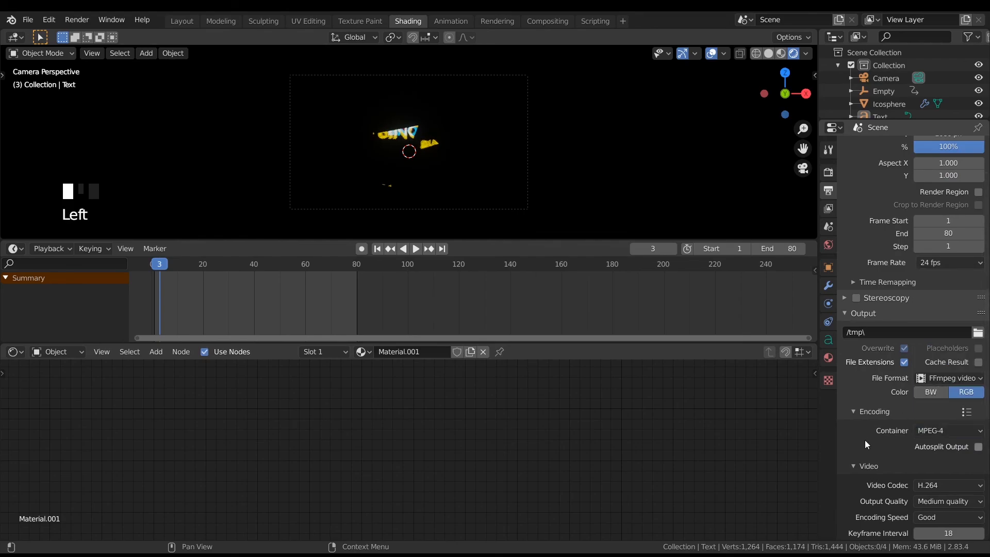
Set the video encoding's output quality to High quality
scroll(864, 440, down, 4)
click(943, 418)
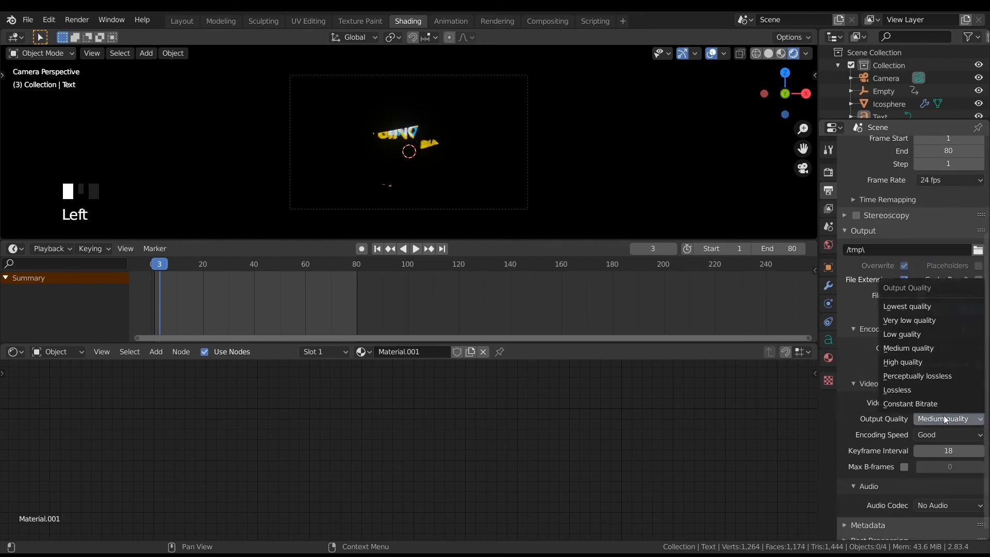
click(914, 361)
scroll(904, 453, down, 1)
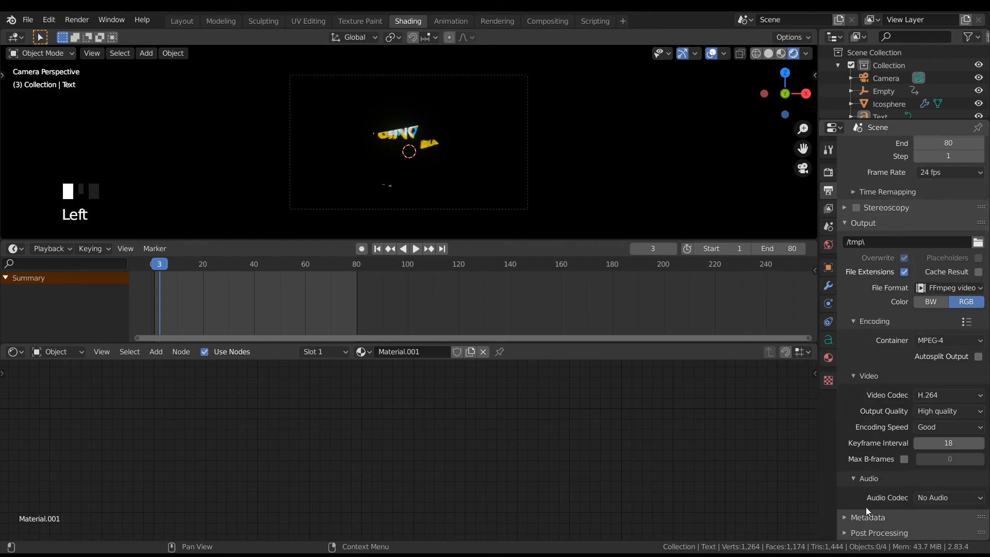
Render the full animation to video
scroll(262, 257, up, 3)
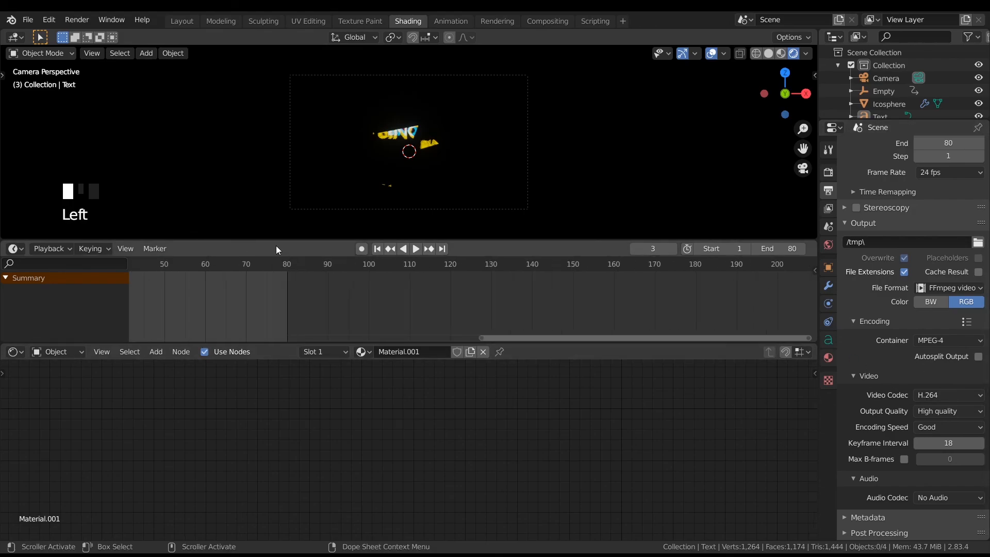
click(78, 20)
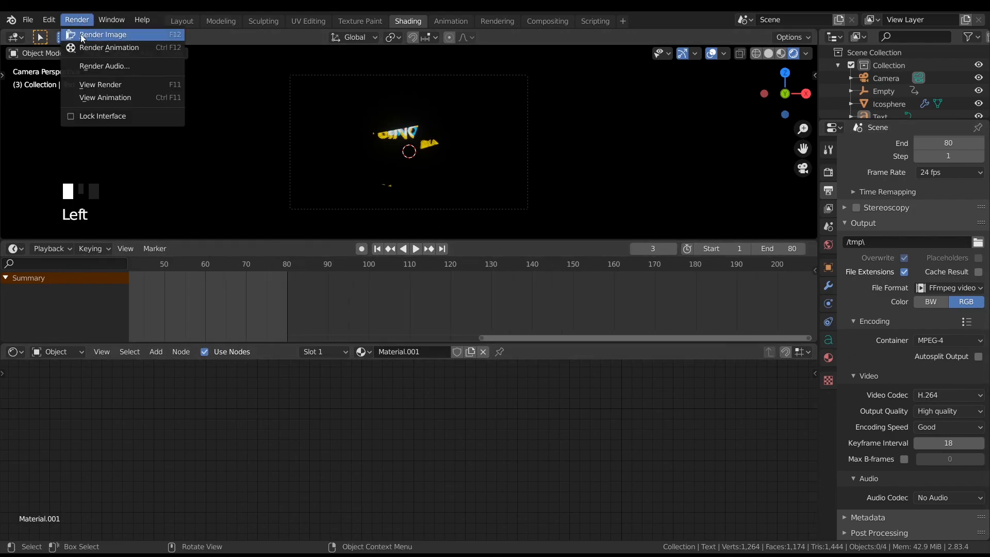
click(84, 46)
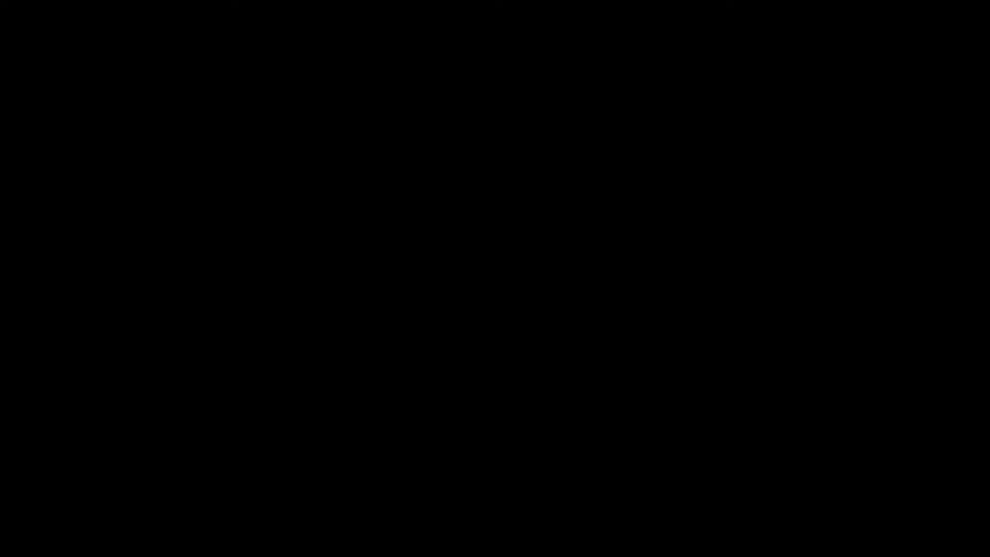